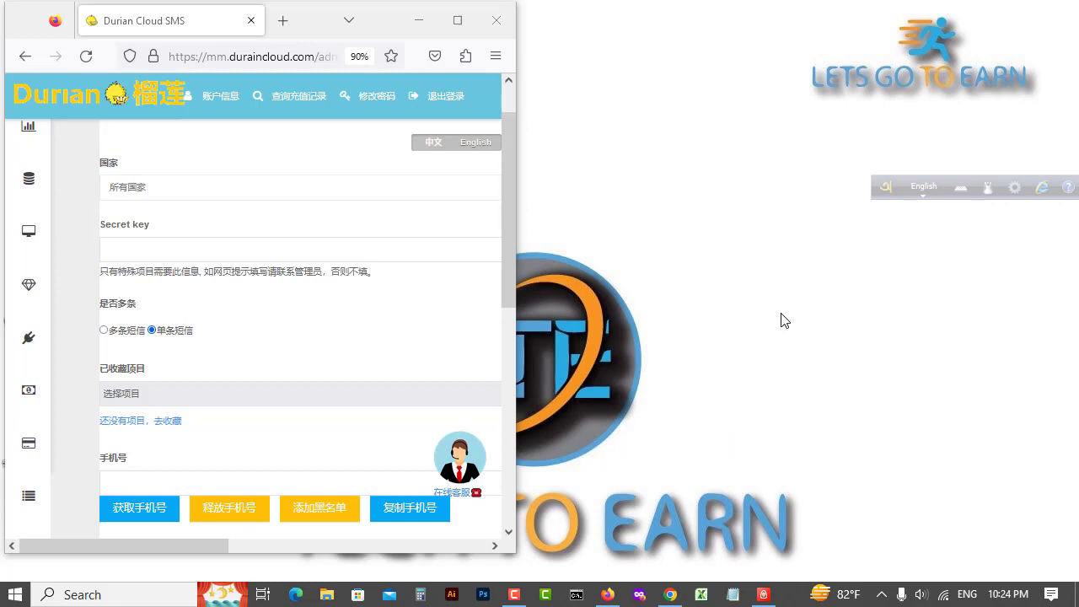
right_click(720, 226)
right_click(704, 138)
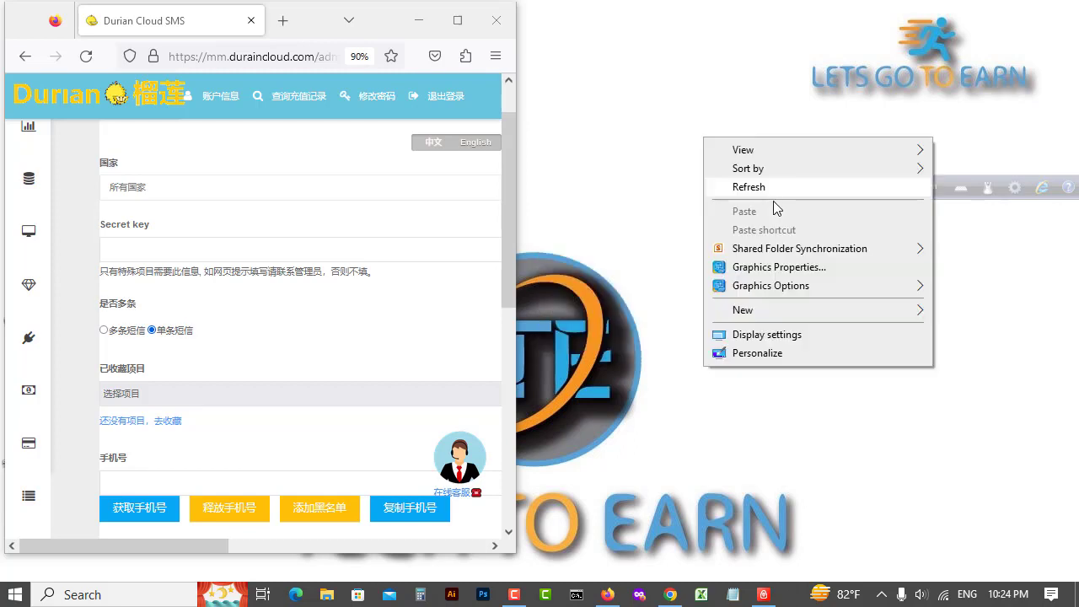
left_click(774, 190)
right_click(718, 159)
left_click(782, 211)
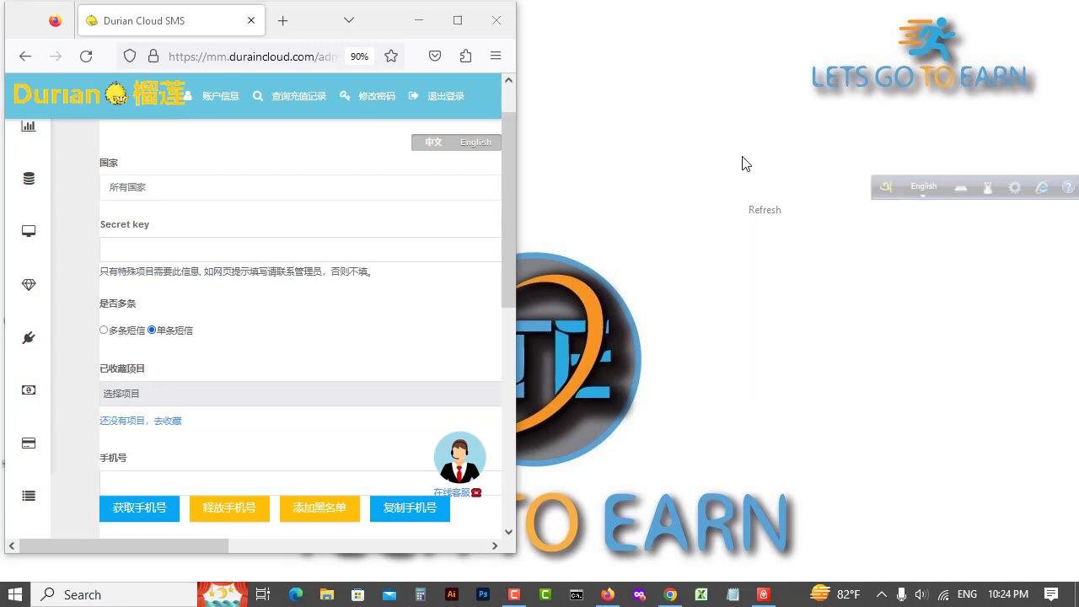
right_click(742, 159)
left_click(725, 168)
right_click(727, 164)
left_click(780, 212)
right_click(709, 170)
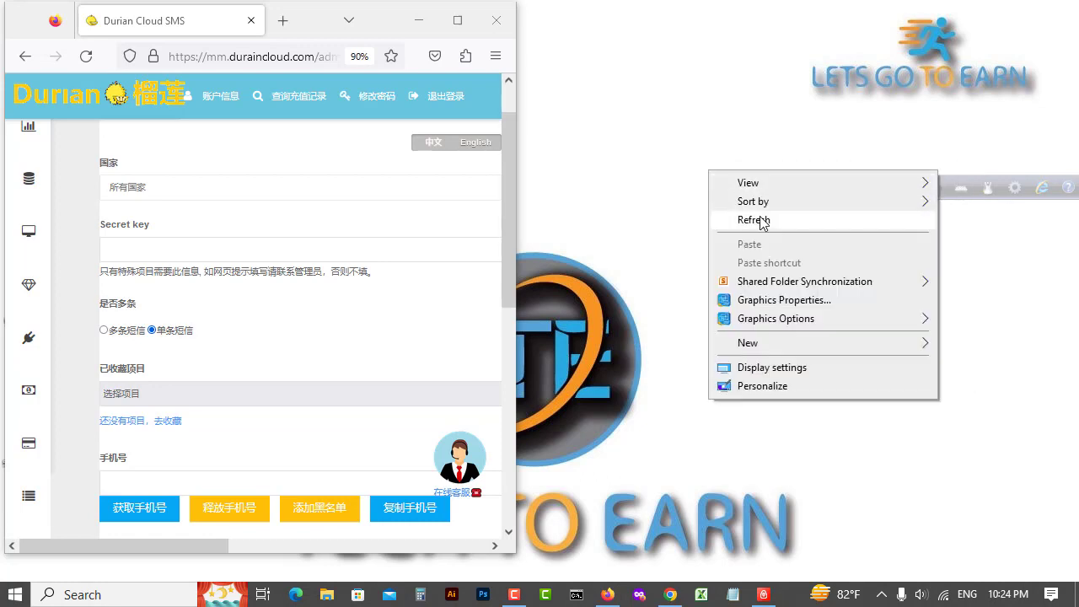
left_click(763, 219)
right_click(749, 214)
left_click(794, 265)
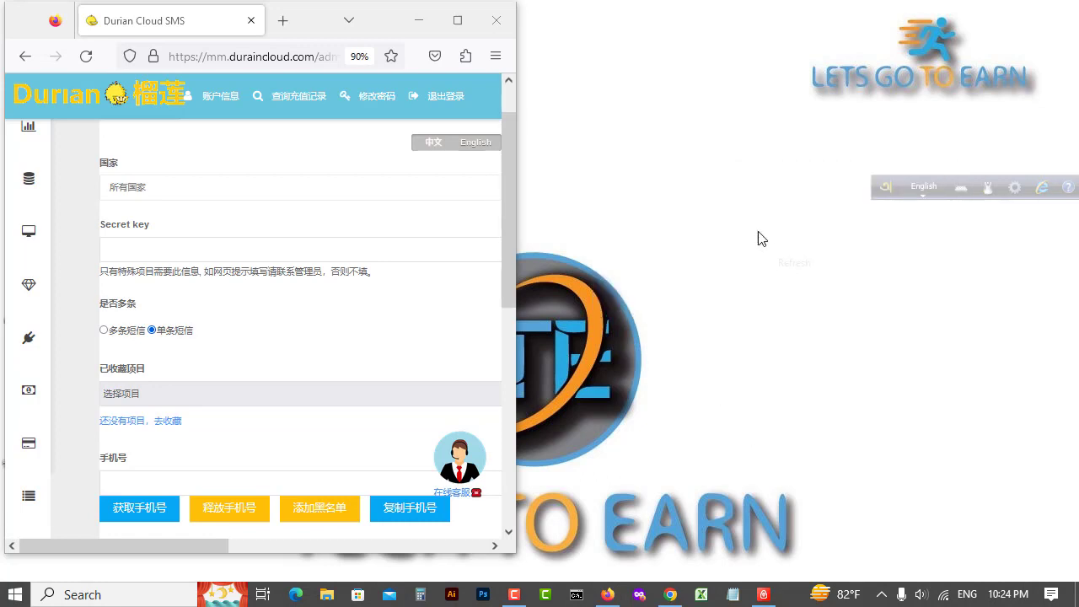
right_click(714, 198)
left_click(761, 246)
right_click(751, 249)
left_click(811, 302)
right_click(710, 208)
left_click(750, 255)
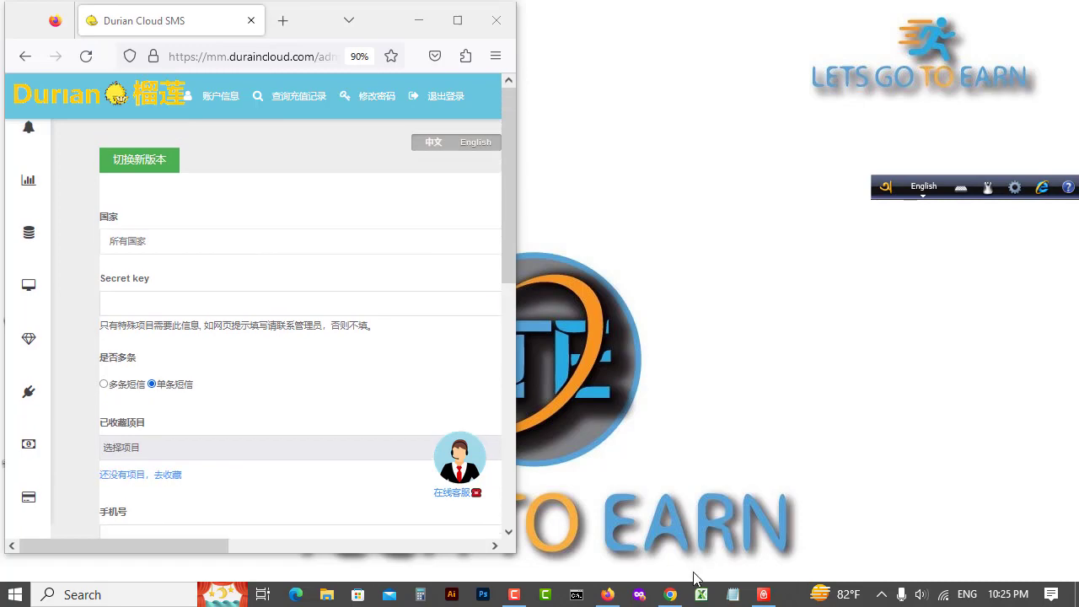
- Check the VPN connection status and location in AVG Secure VPN
left_click(763, 595)
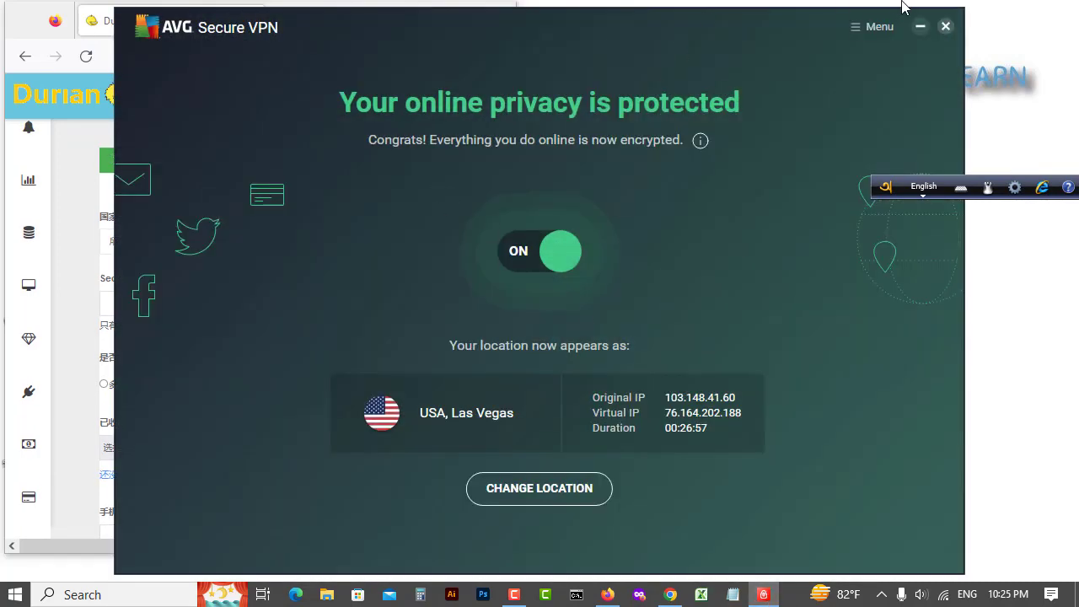
left_click(918, 27)
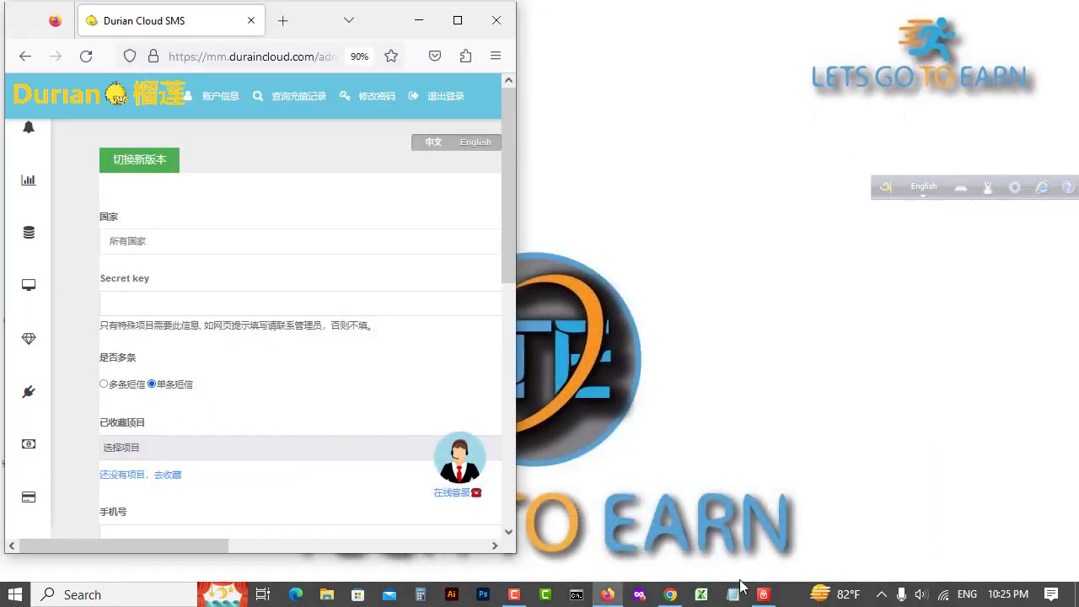
- Switch to Chrome and check which Google account is signed in on the Google Voice sign-up page
left_click(670, 595)
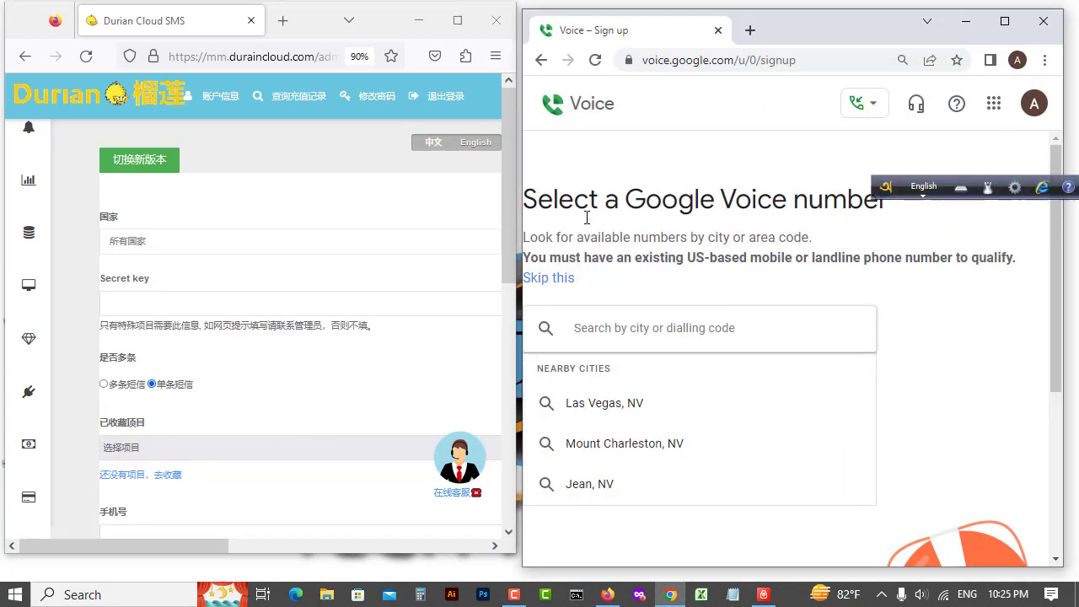
left_click(1004, 21)
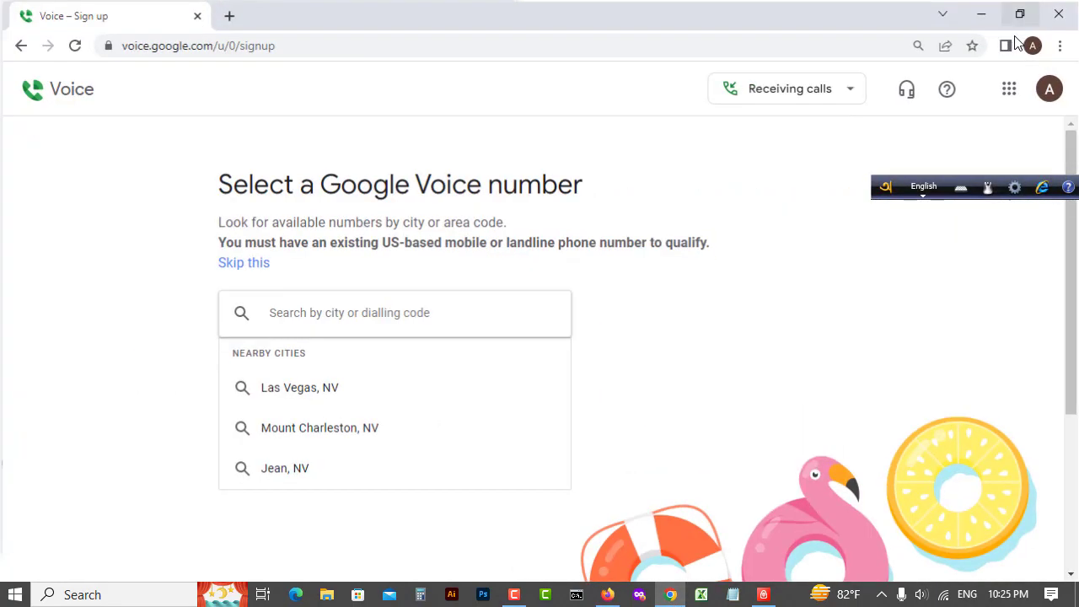
left_click(1050, 90)
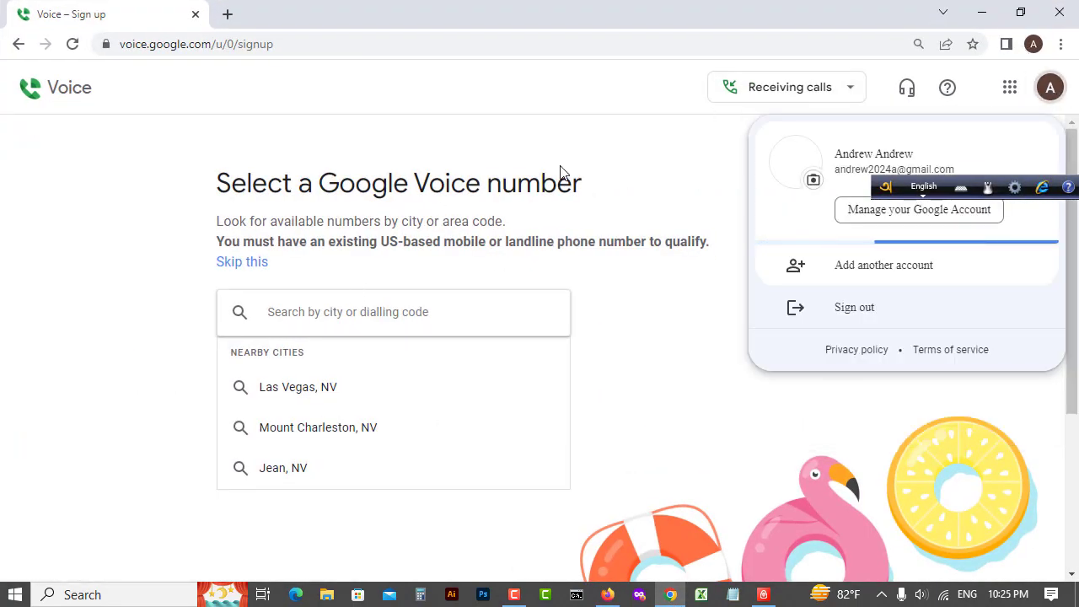
left_click_drag(949, 169, 754, 174)
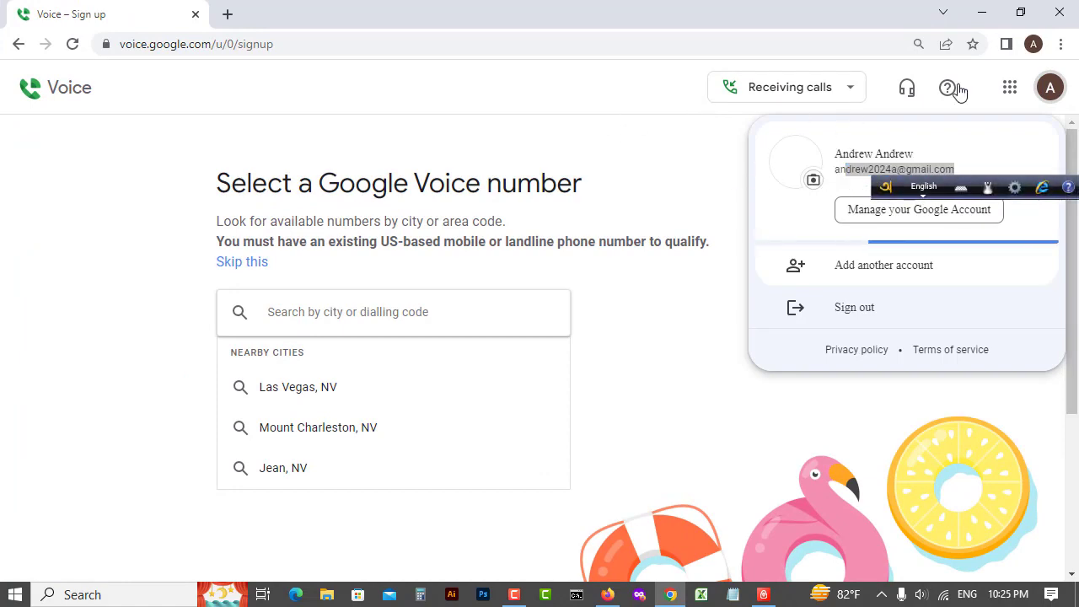
left_click(981, 14)
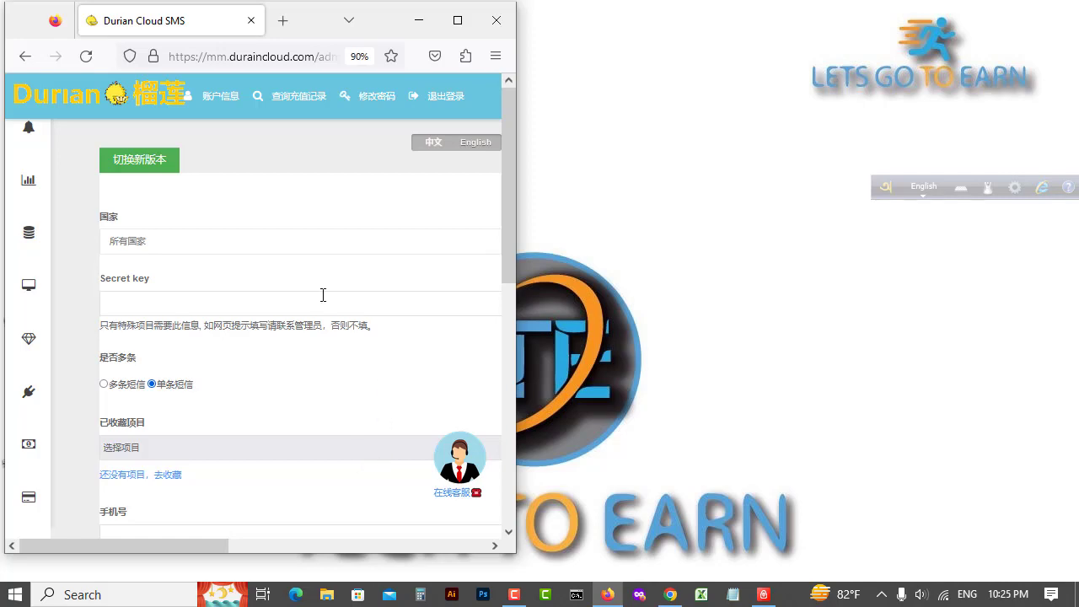
- Check the virtual location again in AVG Secure VPN and view the taskbar clock's options
left_click(767, 596)
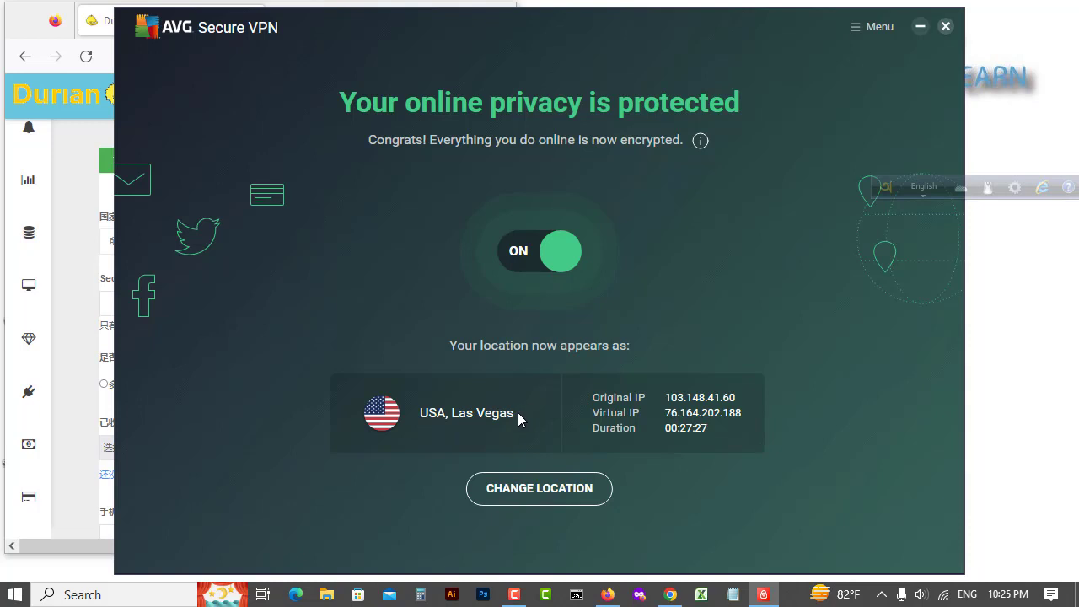
left_click(921, 26)
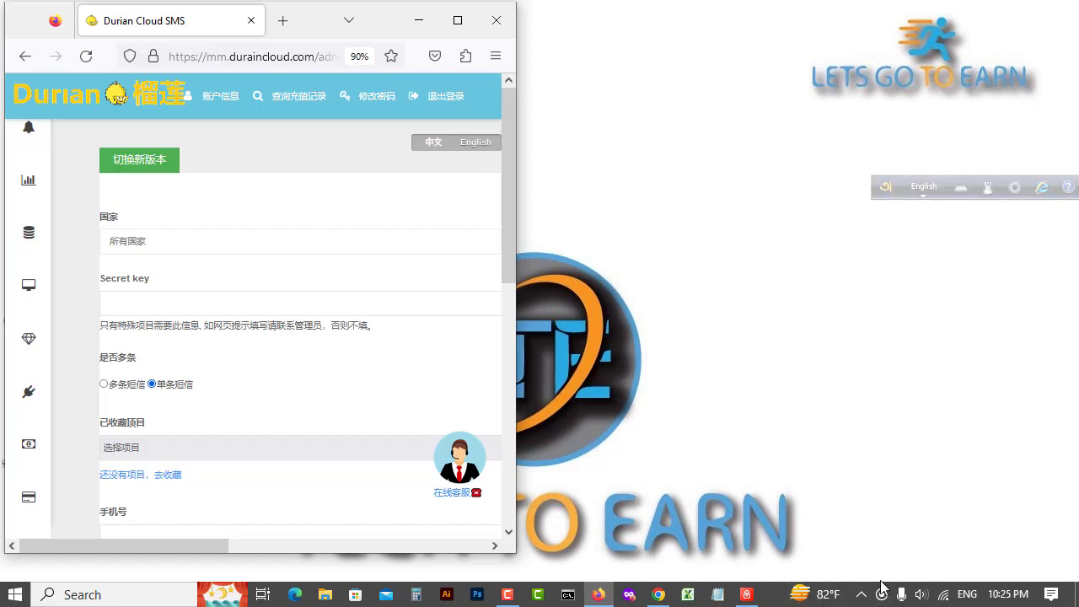
right_click(1018, 597)
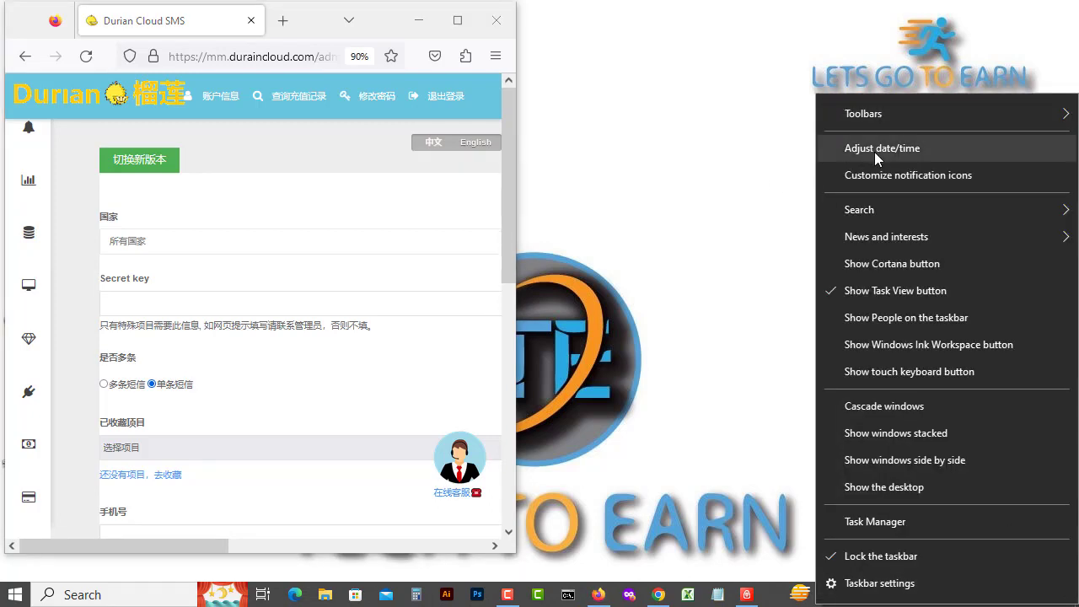
left_click(745, 226)
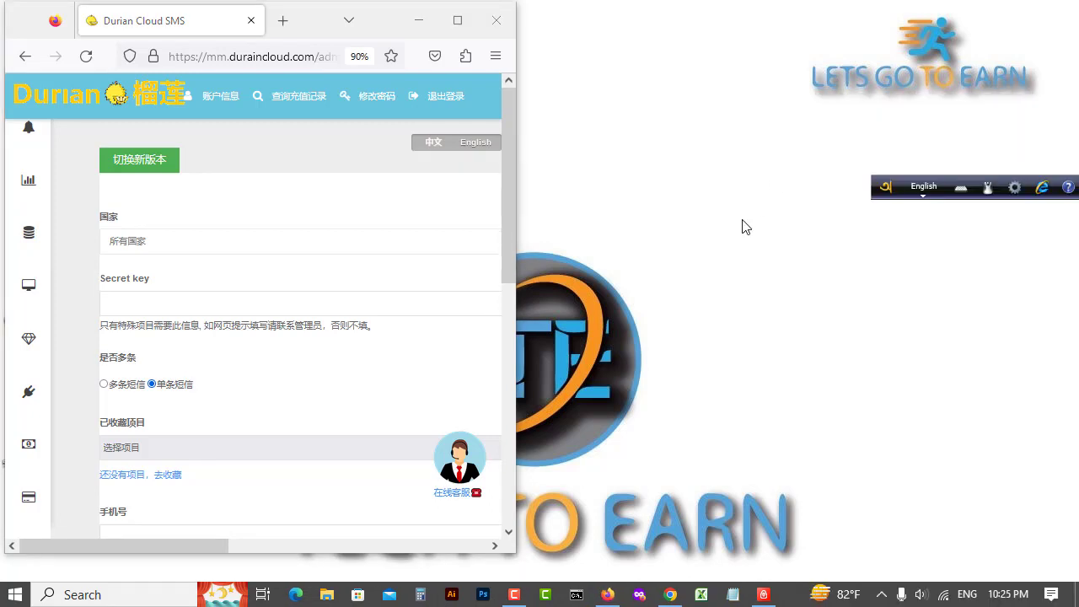
- Place the Google Voice sign-up window beside the Durian Cloud SMS page, leaving its city search empty
left_click(458, 20)
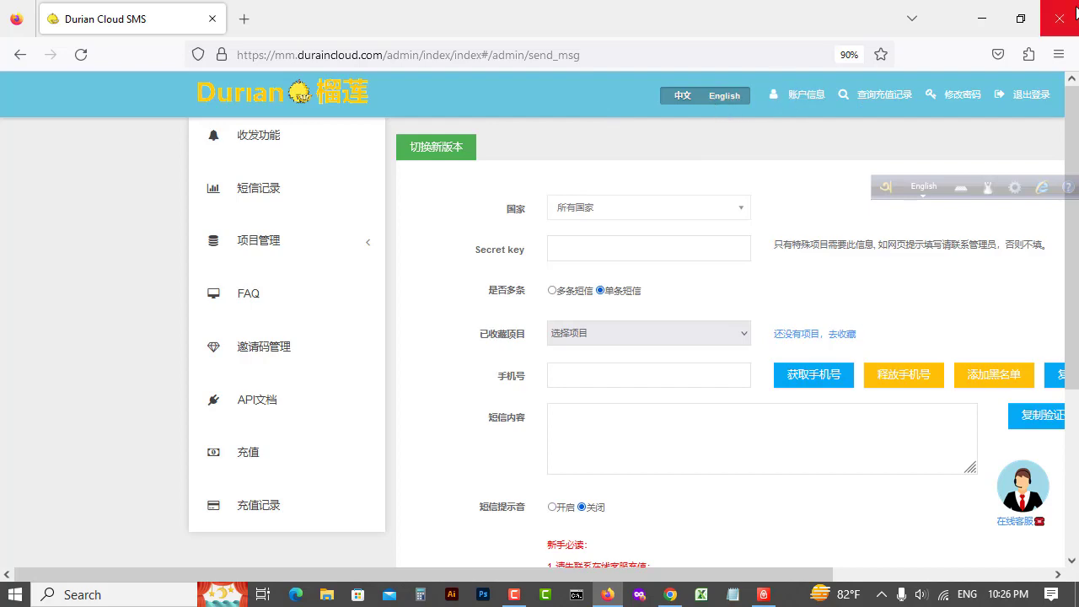
left_click(1033, 19)
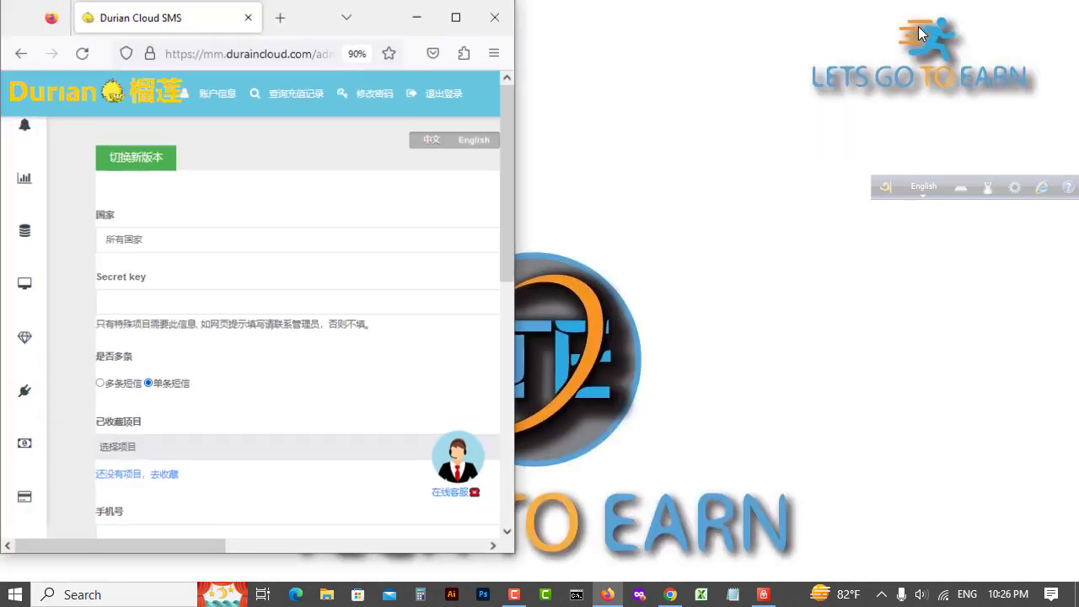
left_click(670, 594)
left_click(1022, 10)
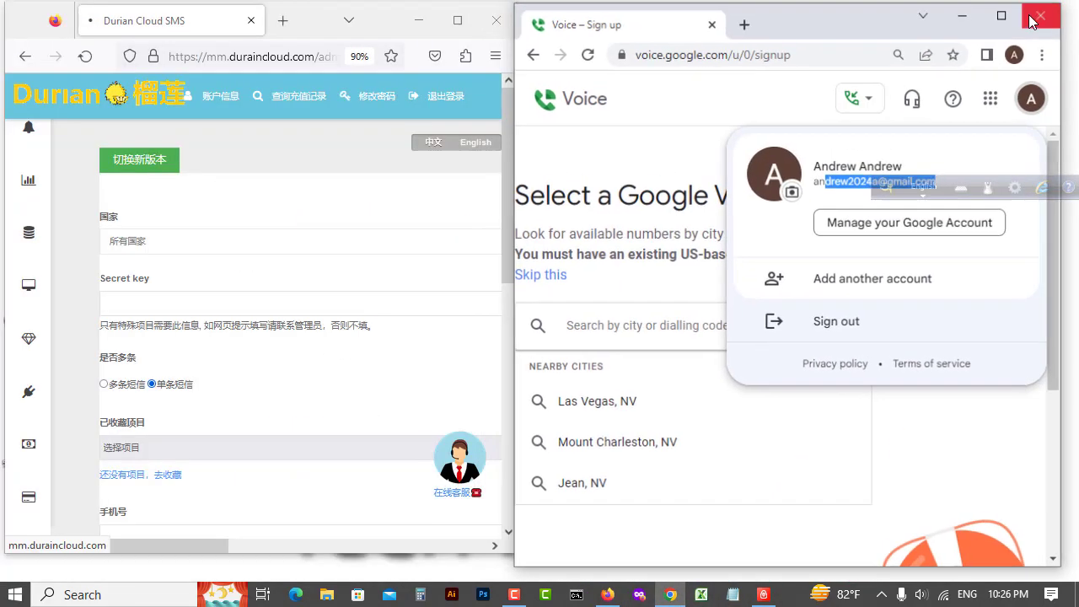
left_click(797, 451)
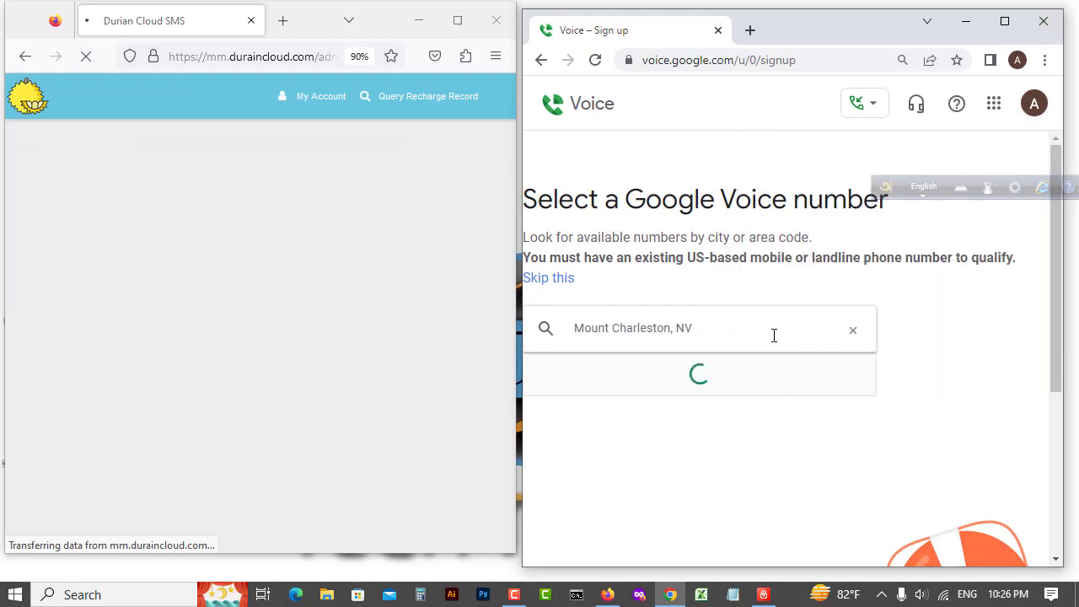
left_click(852, 330)
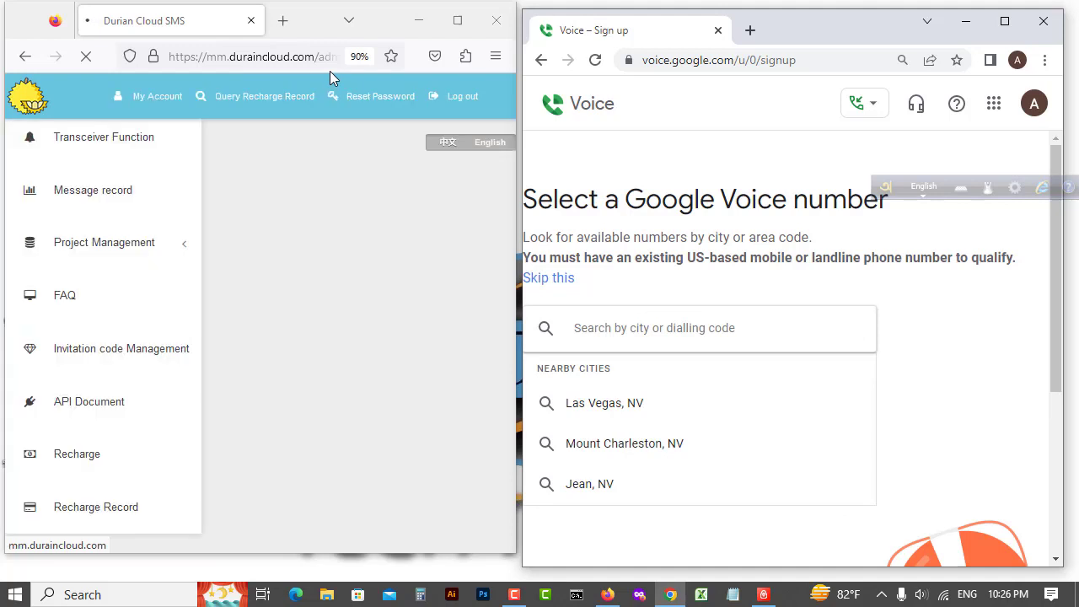
- Set the Durian Cloud SMS site's language to English
left_click(459, 20)
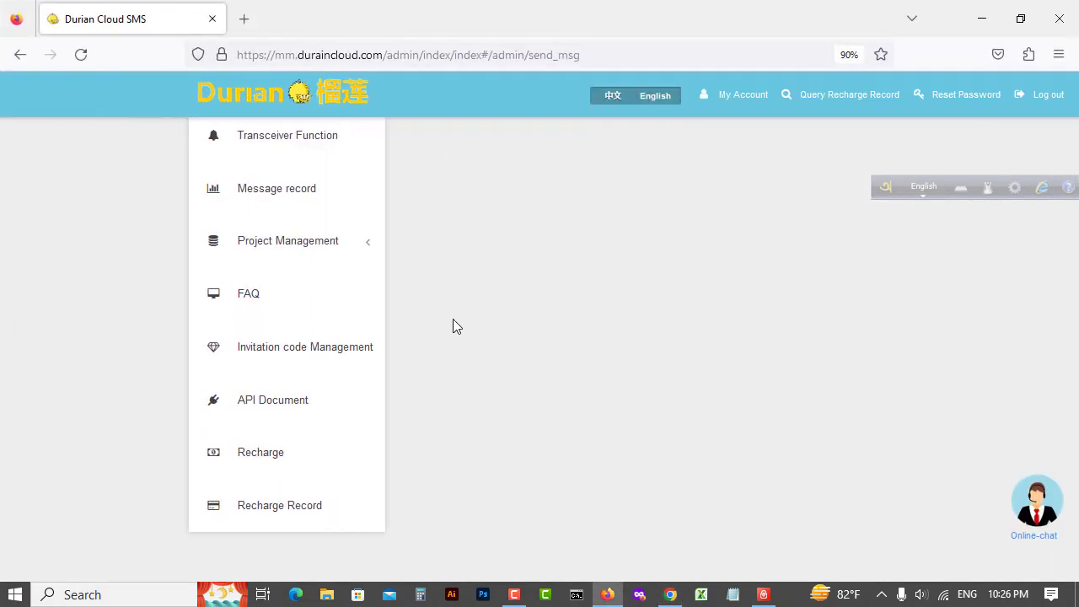
left_click_drag(884, 193, 853, 17)
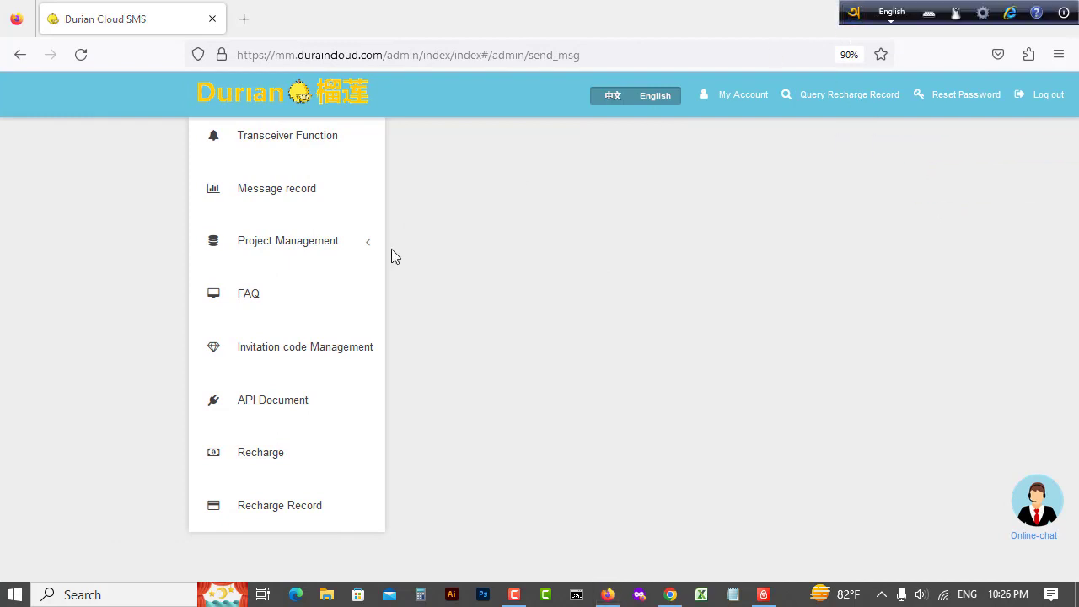
left_click(663, 98)
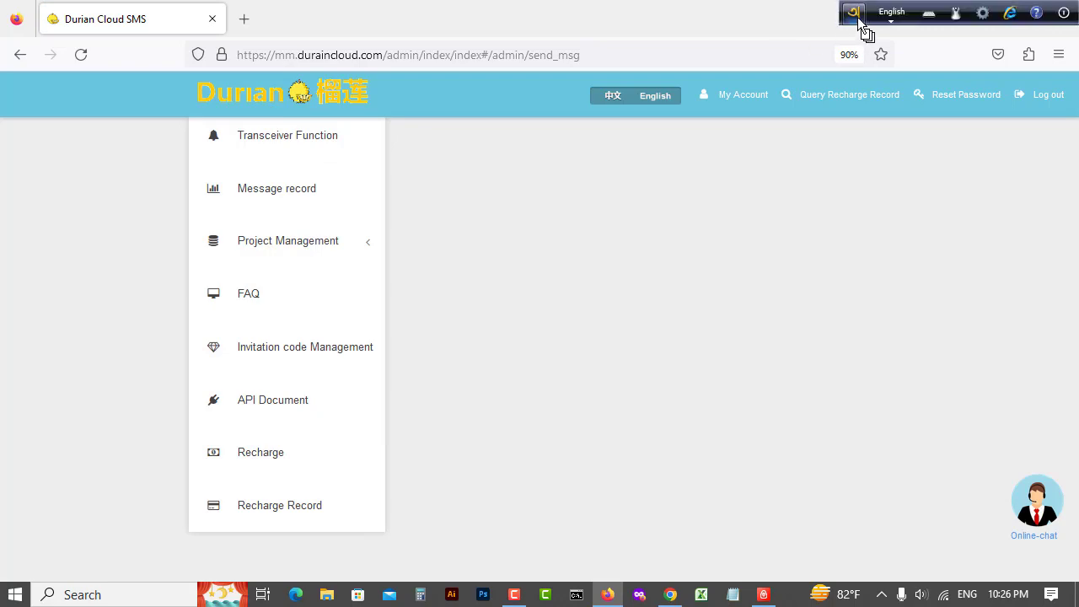
left_click_drag(860, 22, 890, 159)
left_click(1020, 18)
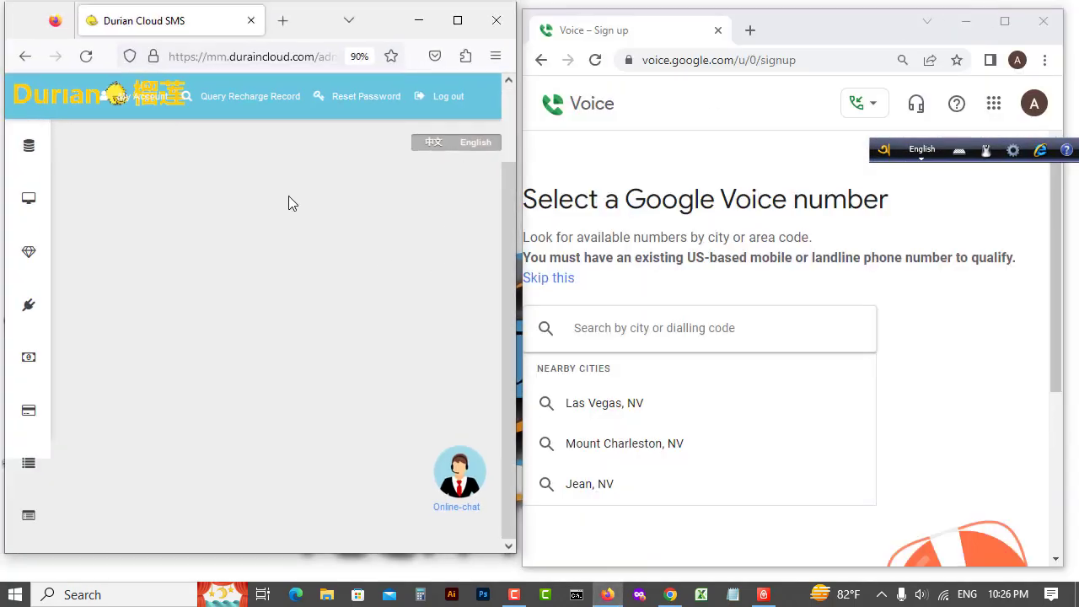
- Maximize the Durian Cloud SMS window and switch its Transceiver Function page to the new version
left_click(448, 18)
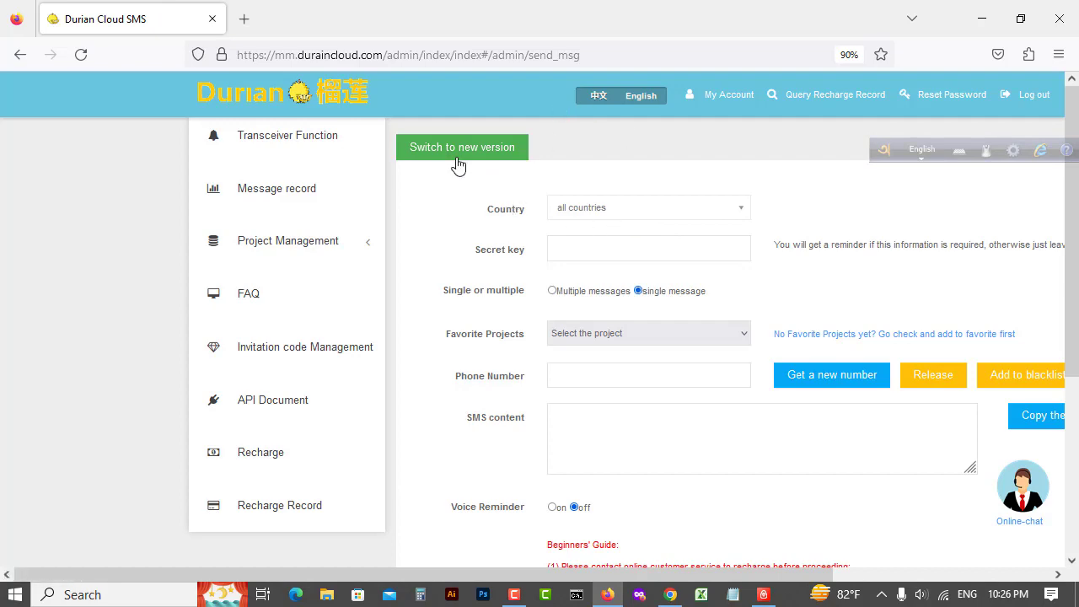
scroll(583, 303, "down", 3)
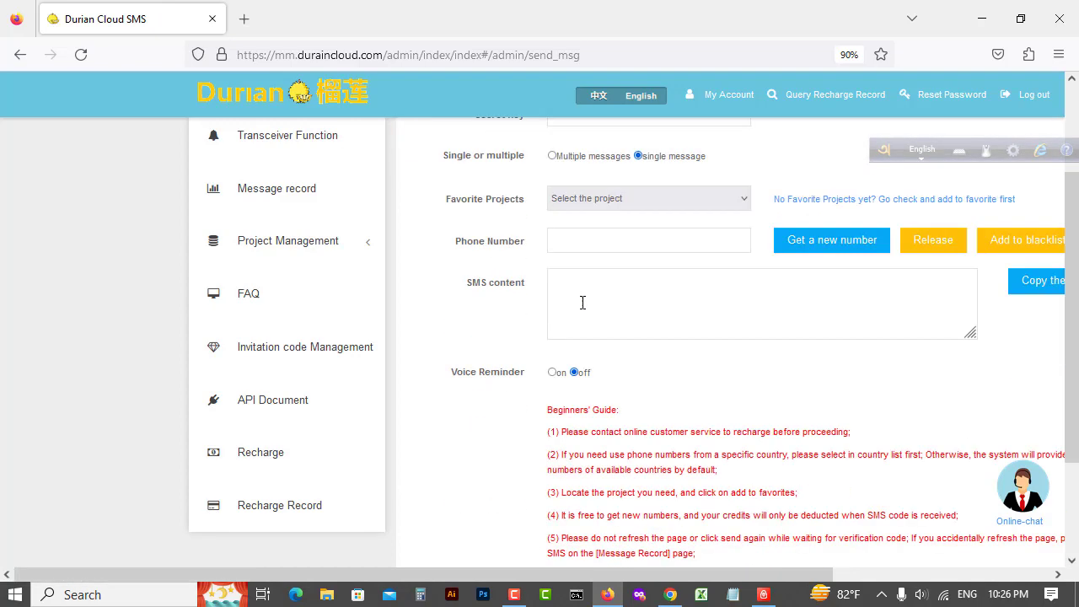
scroll(594, 288, "up", 3)
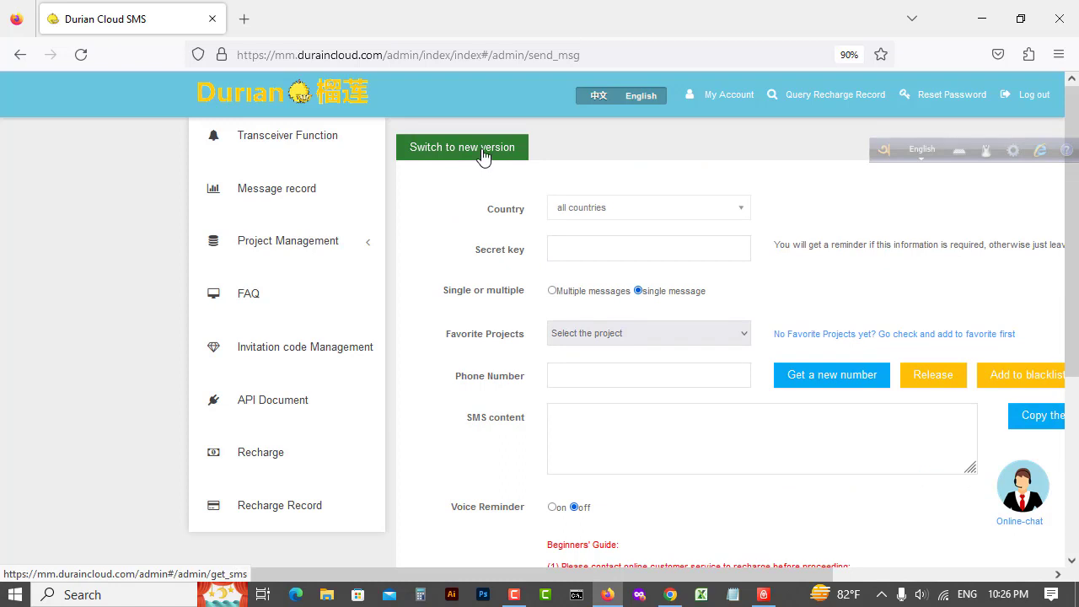
left_click(483, 157)
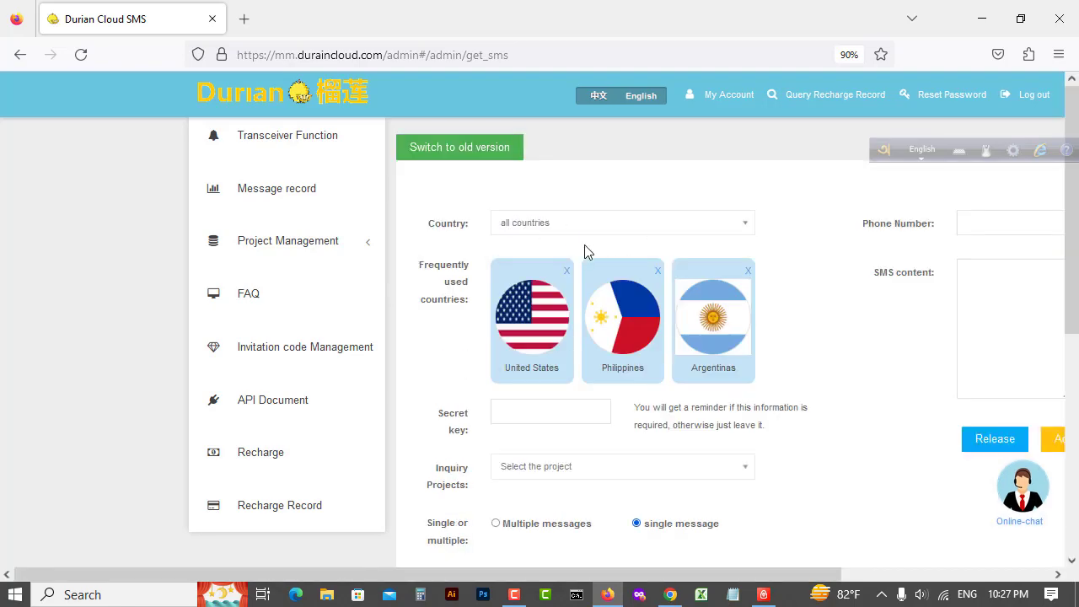
- Examine the new version's country choices, message options and project list with credits
scroll(590, 277, "down", 3)
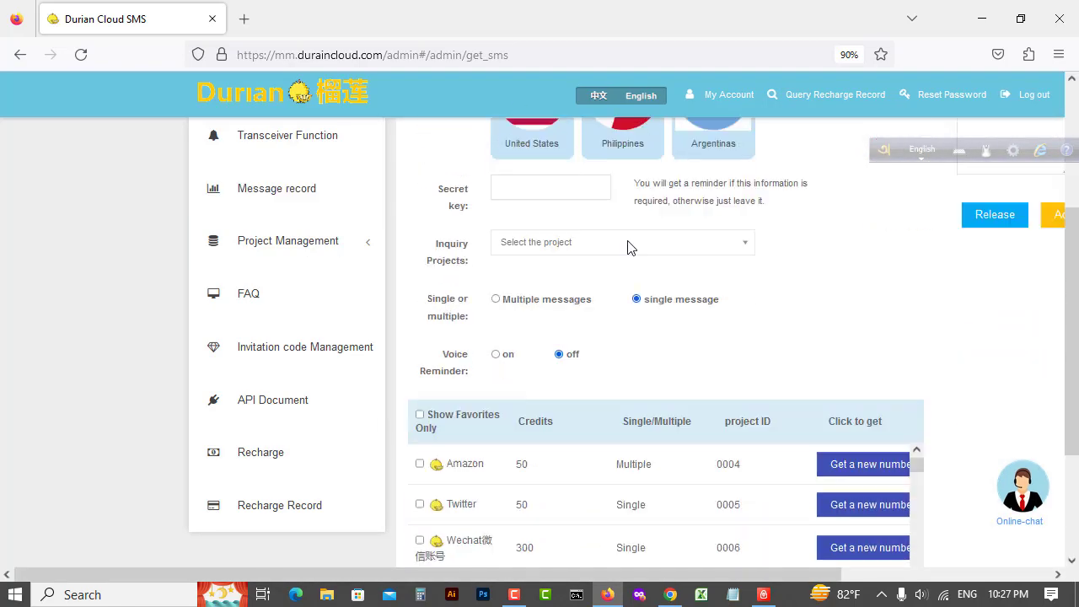
scroll(532, 317, "up", 2)
scroll(532, 317, "up", 1)
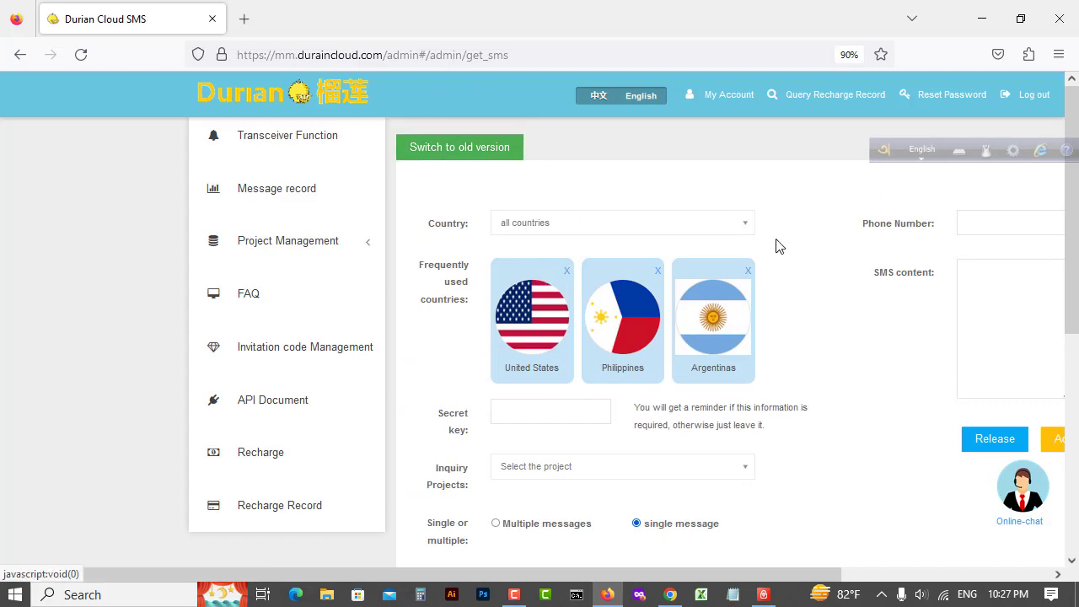
scroll(697, 405, "down", 3)
scroll(579, 272, "up", 3)
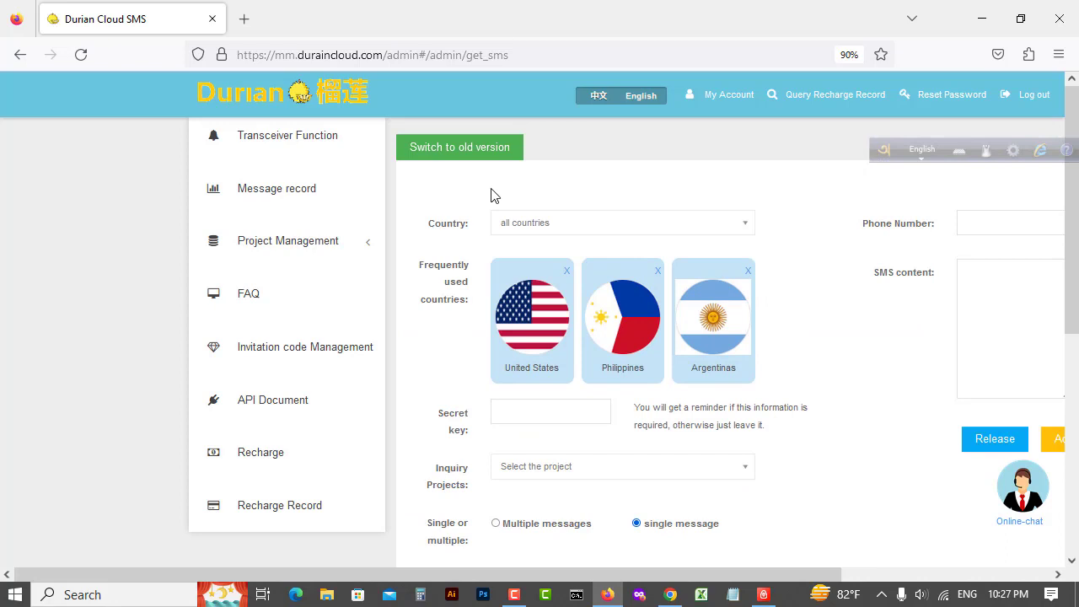
scroll(596, 380, "down", 3)
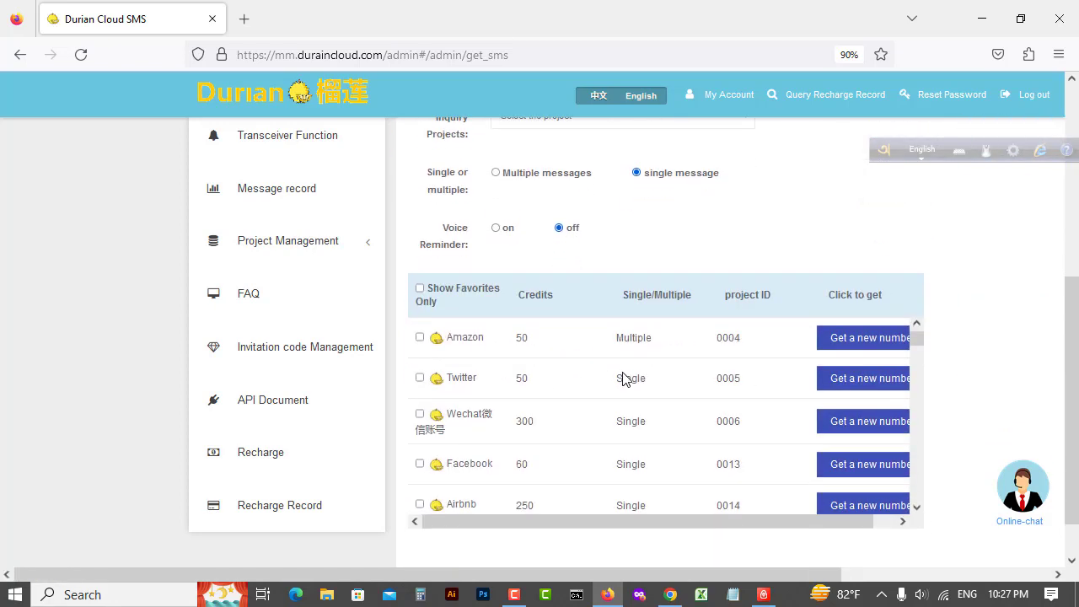
scroll(625, 371, "up", 1)
scroll(625, 371, "up", 2)
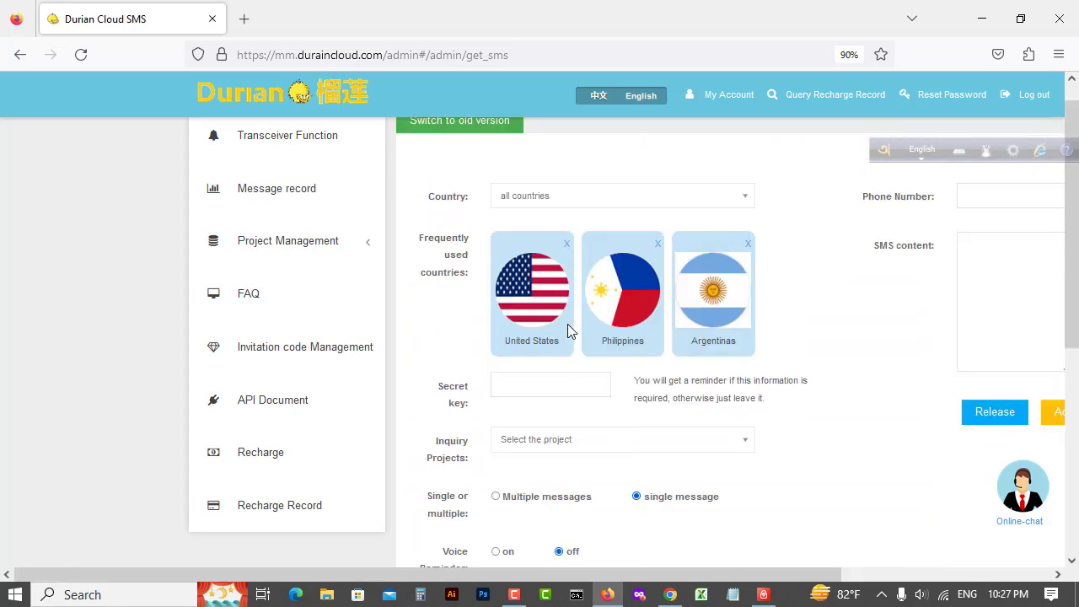
scroll(573, 337, "down", 1)
scroll(572, 347, "down", 1)
scroll(561, 351, "down", 1)
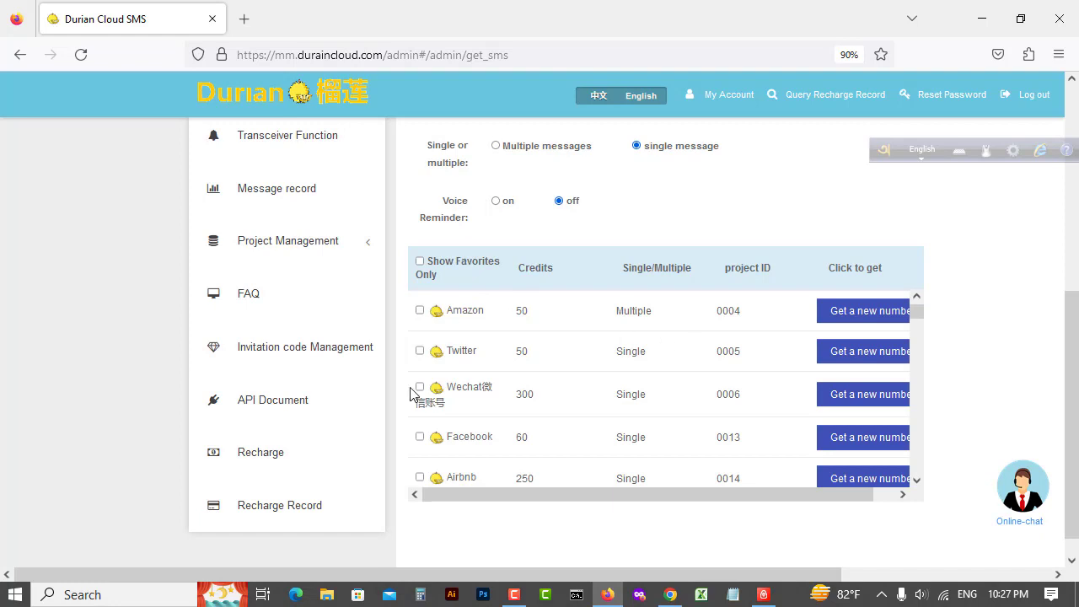
- Remove the LinkedIn project (ID 0050) from the favorites in the project list
scroll(516, 387, "down", 3)
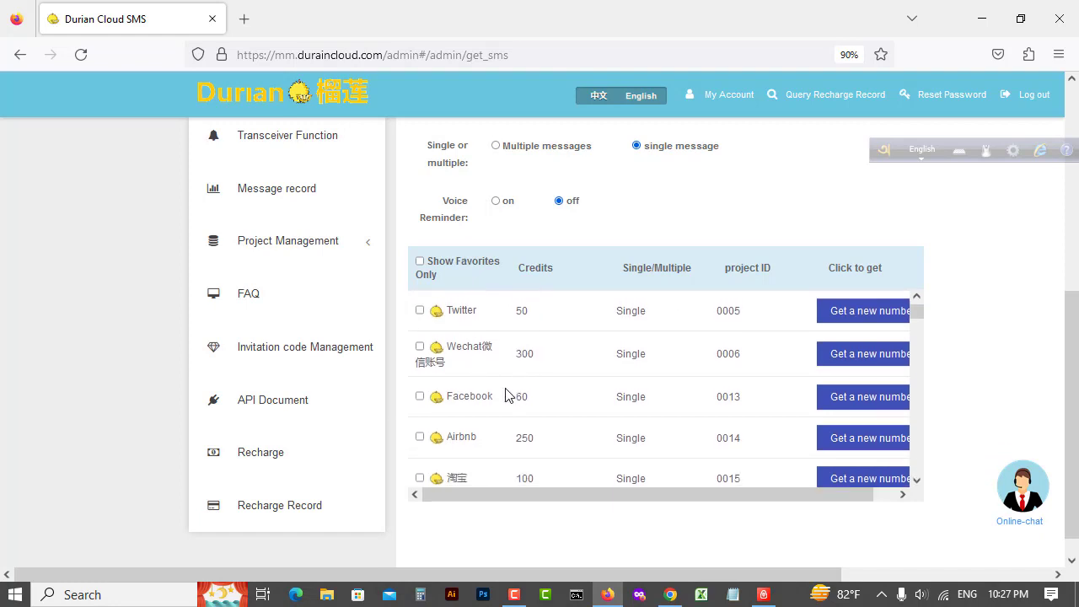
scroll(472, 399, "down", 4)
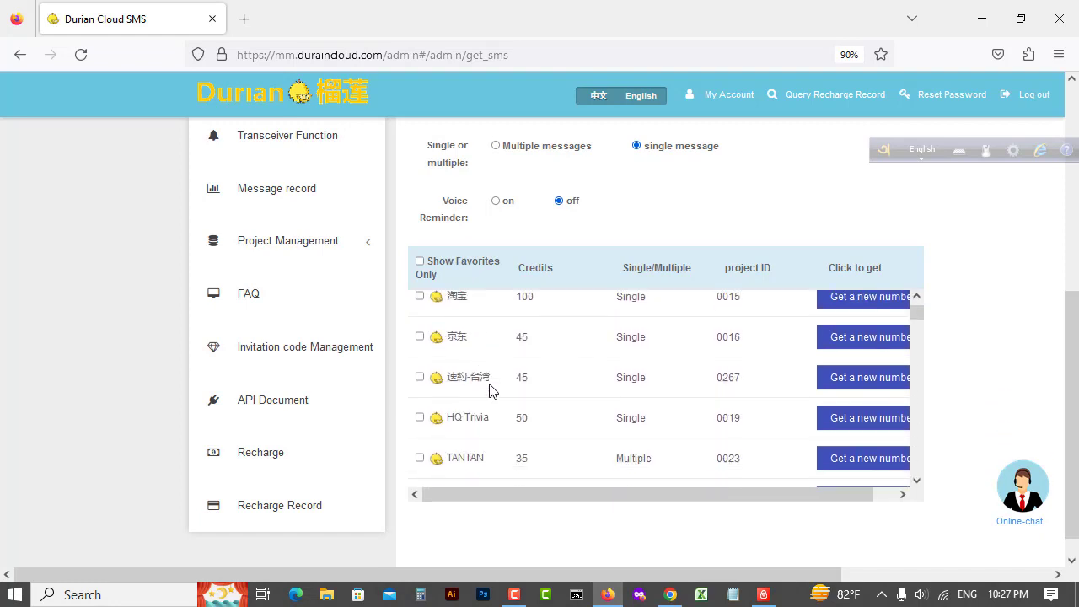
scroll(480, 376, "down", 4)
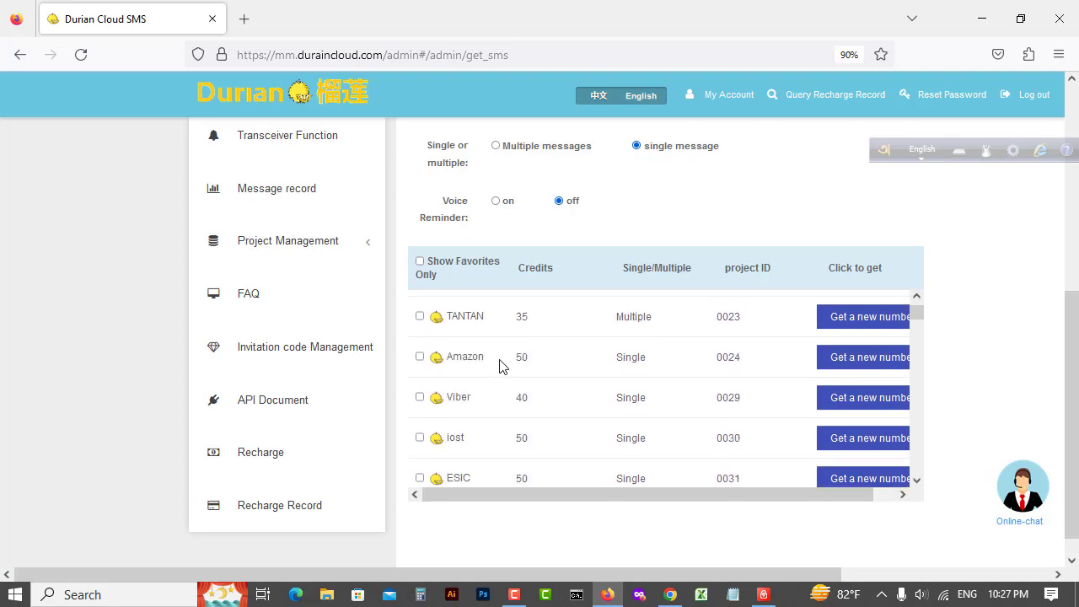
scroll(467, 379, "down", 1)
scroll(472, 386, "down", 3)
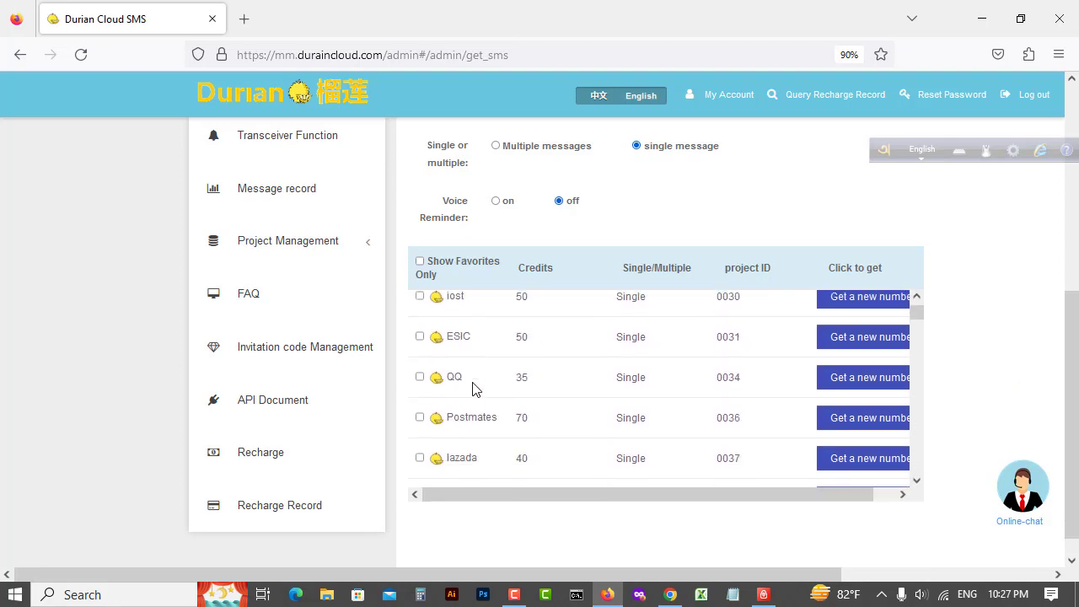
scroll(497, 327, "down", 2)
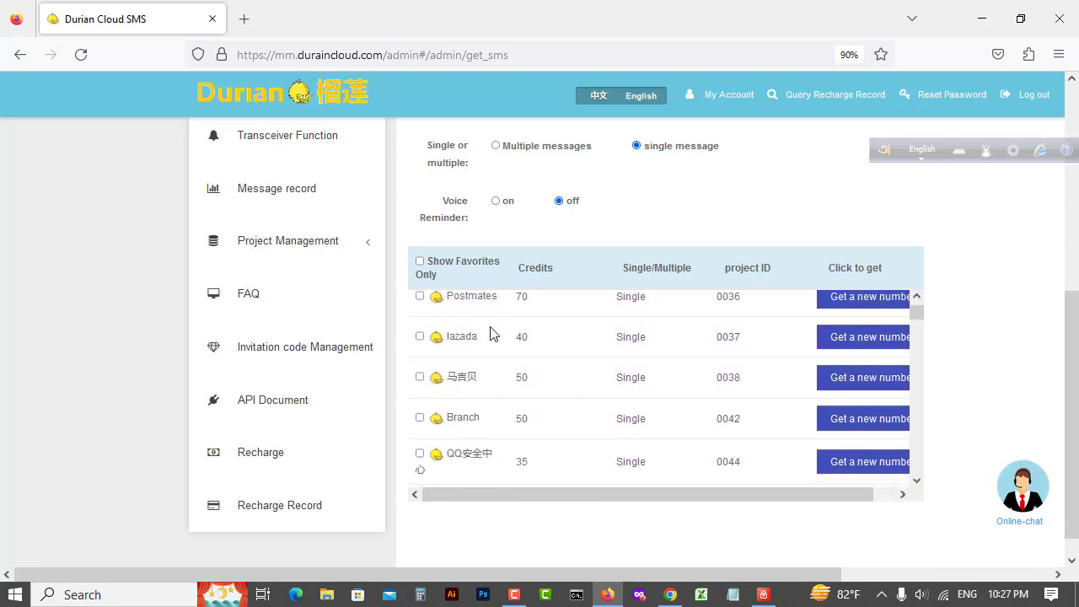
scroll(494, 403, "down", 3)
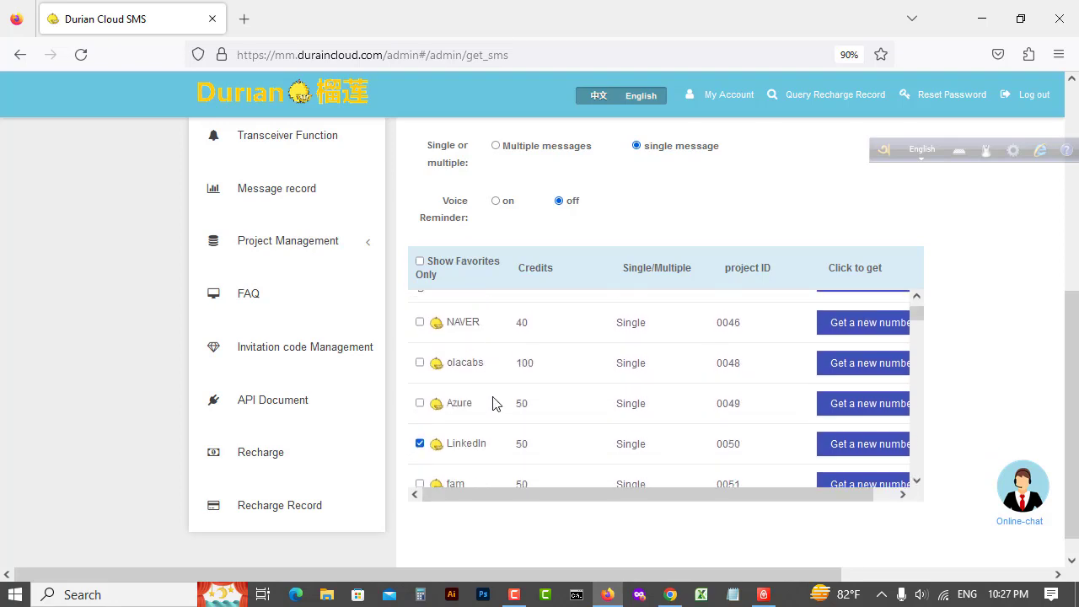
scroll(461, 396, "down", 1)
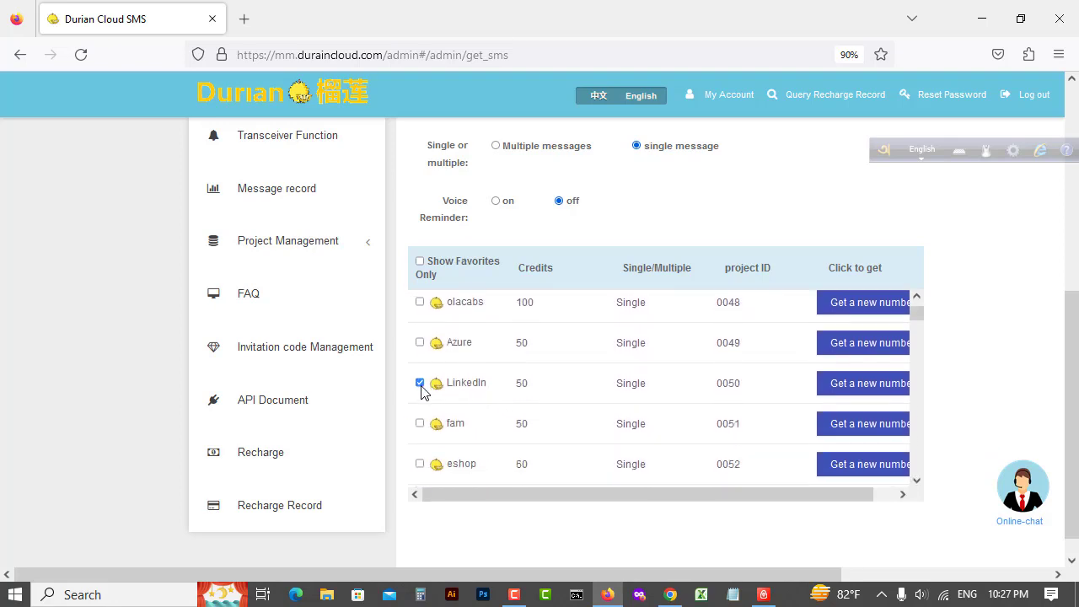
left_click(420, 383)
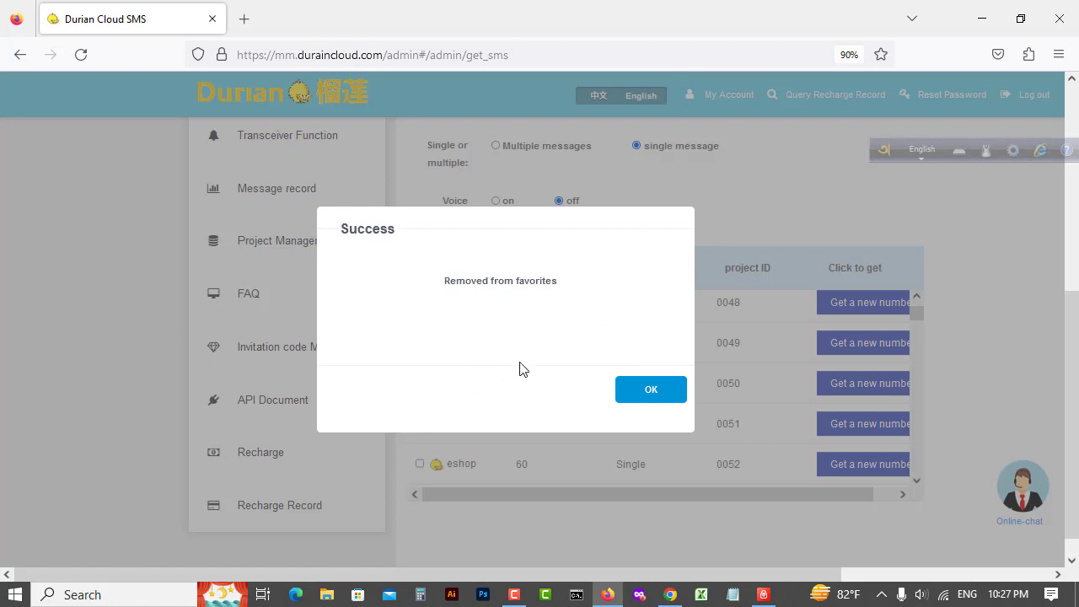
left_click(651, 389)
- Examine the project list from LinkedIn down to the Google gmail entry, and the form settings above it
scroll(498, 410, "down", 6)
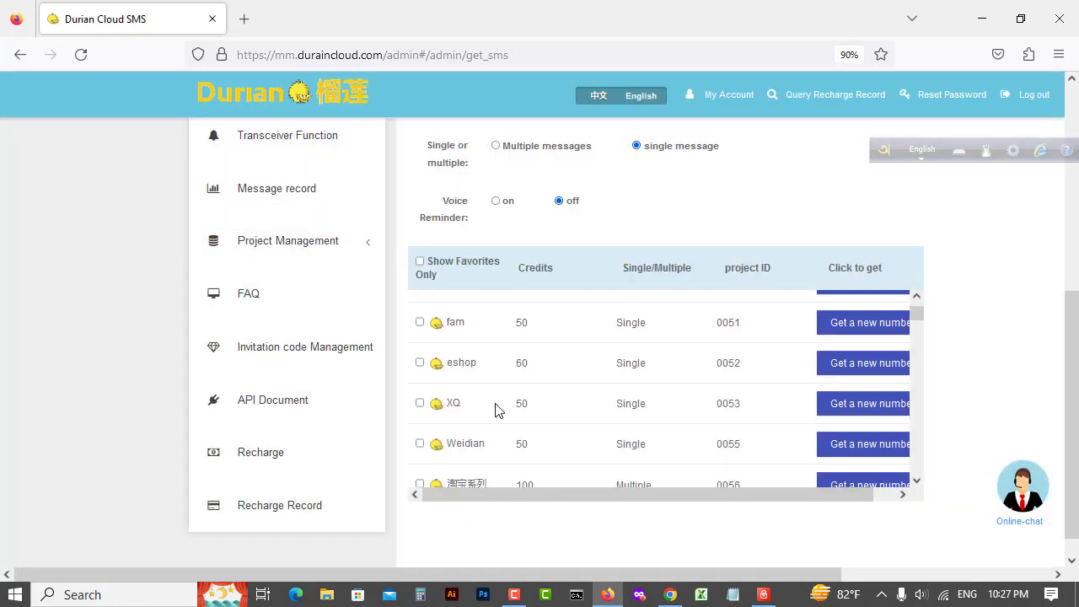
scroll(527, 434, "down", 5)
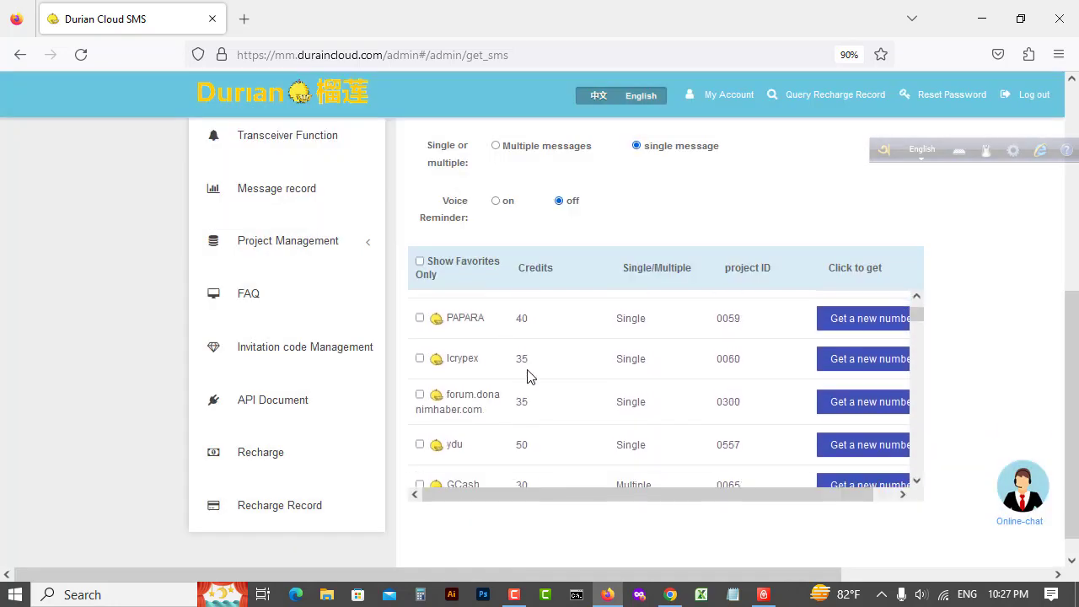
scroll(542, 369, "down", 9)
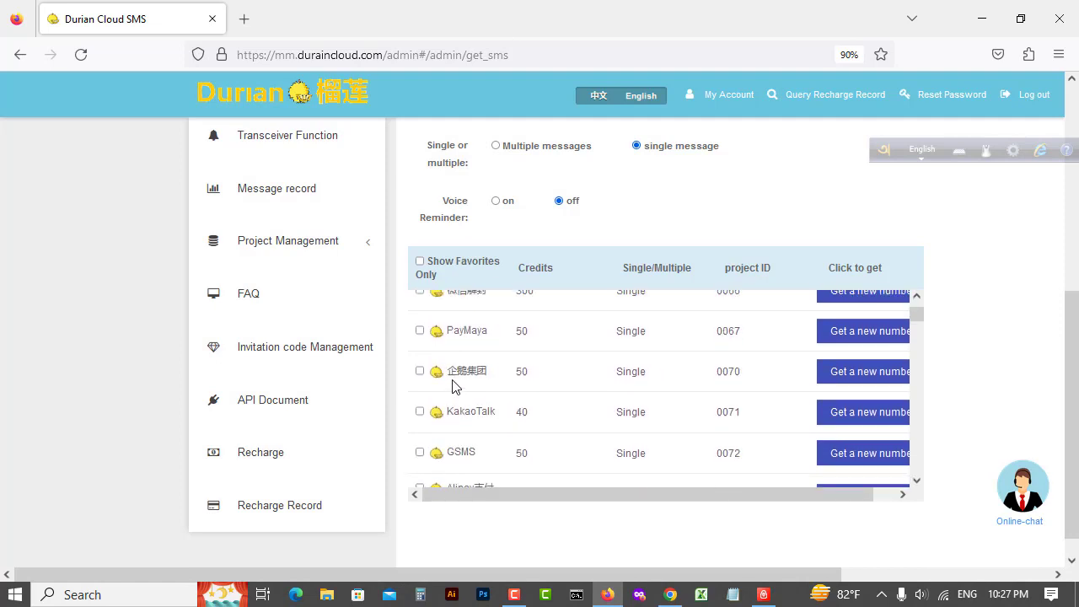
scroll(542, 379, "down", 9)
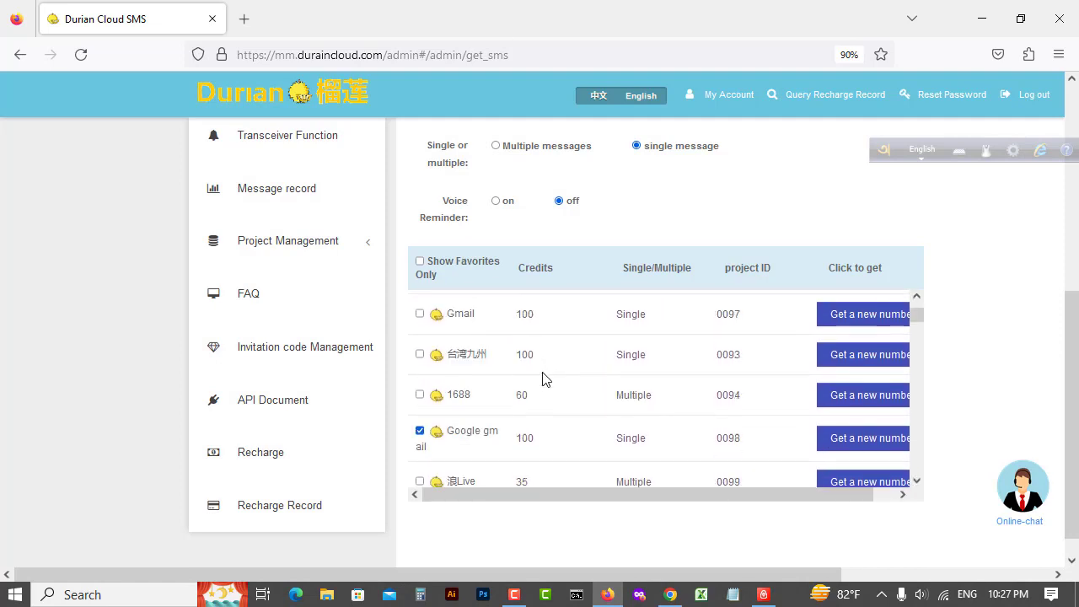
scroll(540, 386, "up", 3)
scroll(819, 273, "up", 5)
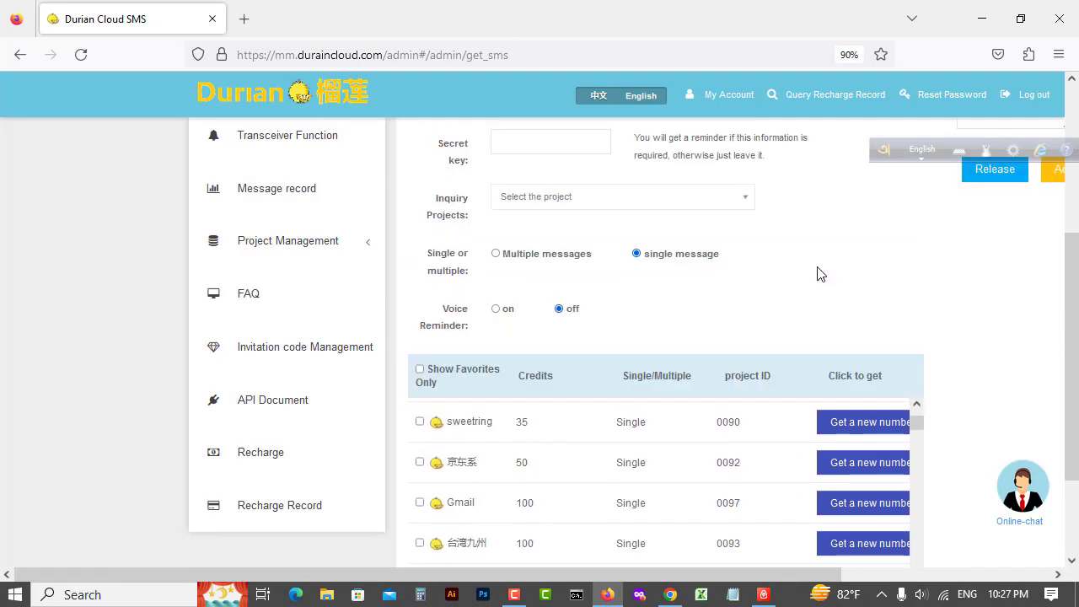
scroll(577, 489, "down", 2)
scroll(525, 469, "up", 2)
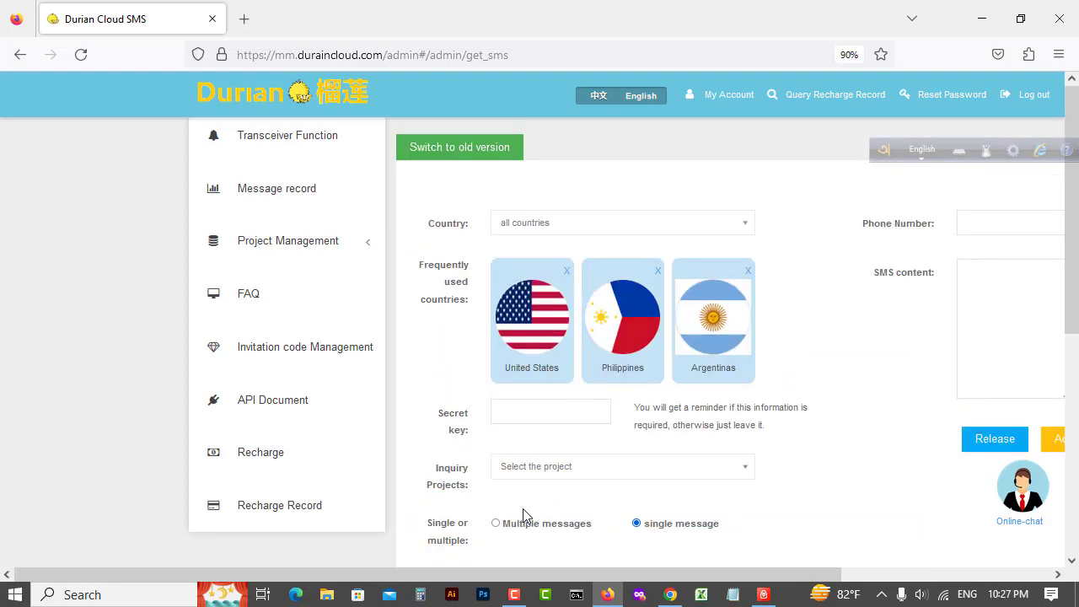
- Search the inquiry projects for "fres"
scroll(525, 513, "down", 2)
left_click(667, 367)
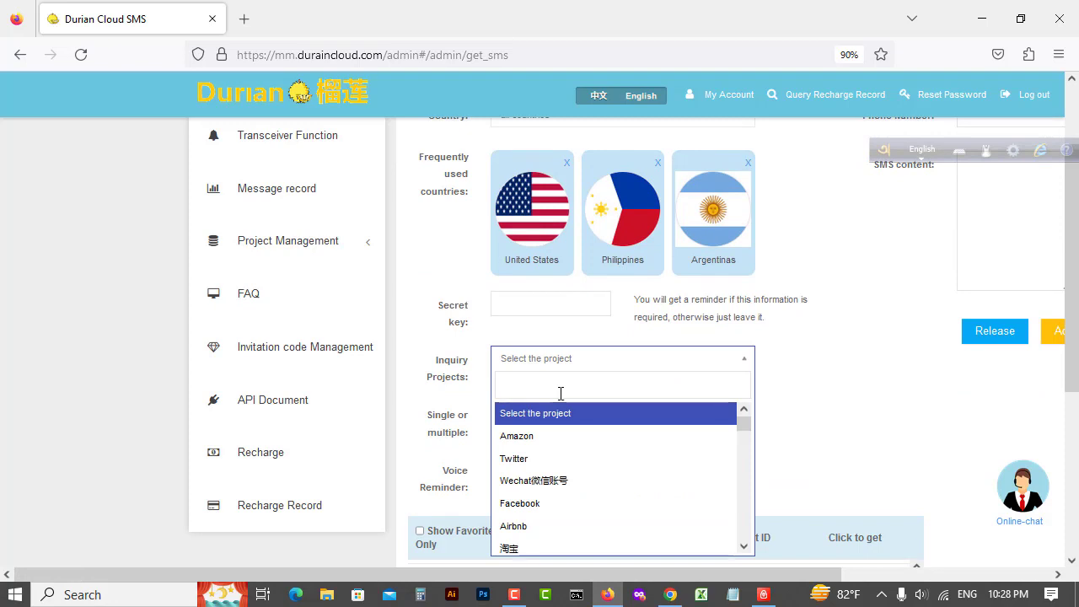
type("f")
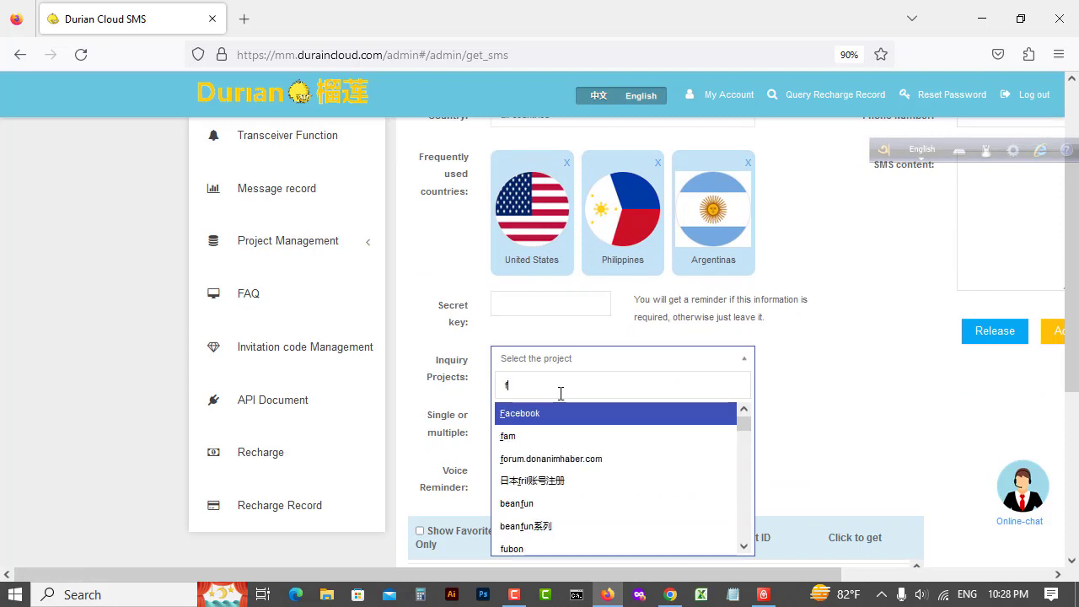
type("res")
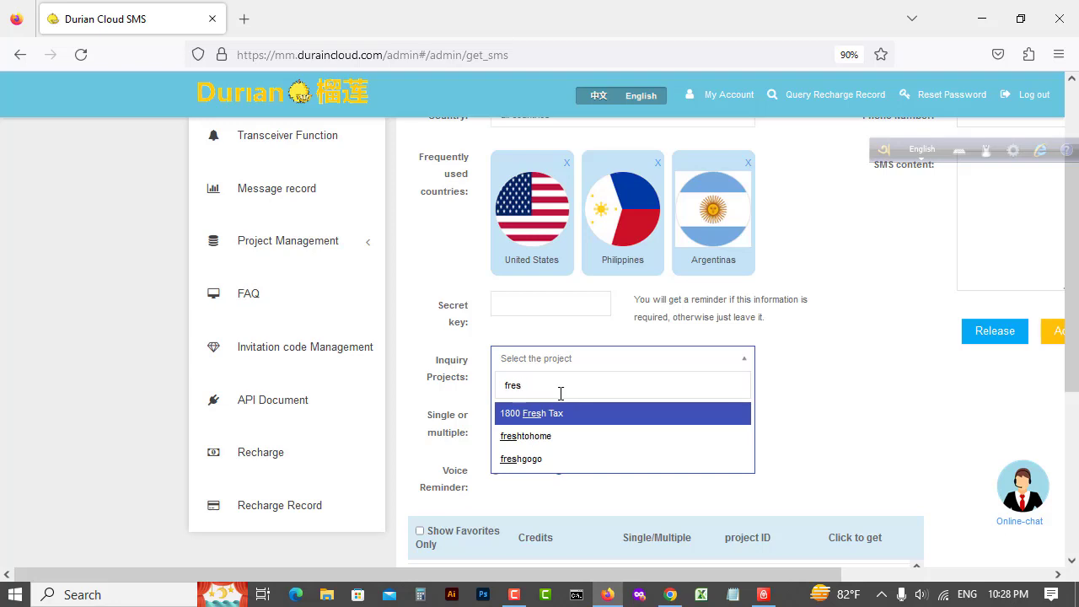
- Search the inquiry projects for "swa" instead, and close the emptied search without choosing a project
key("BackSpace")
key("BackSpace")
key("BackSpace")
key("BackSpace")
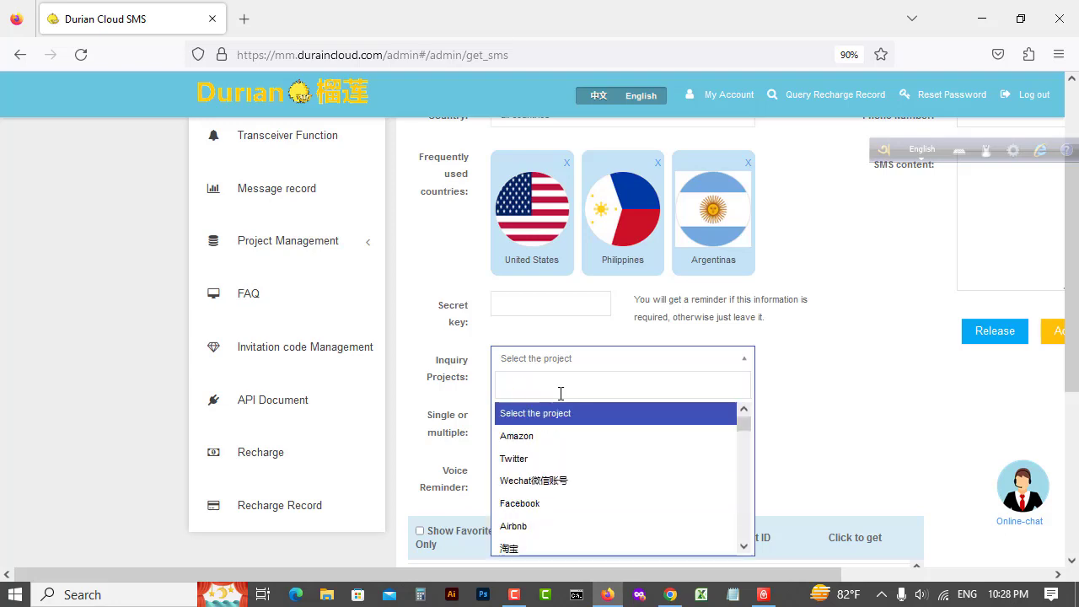
type("swa")
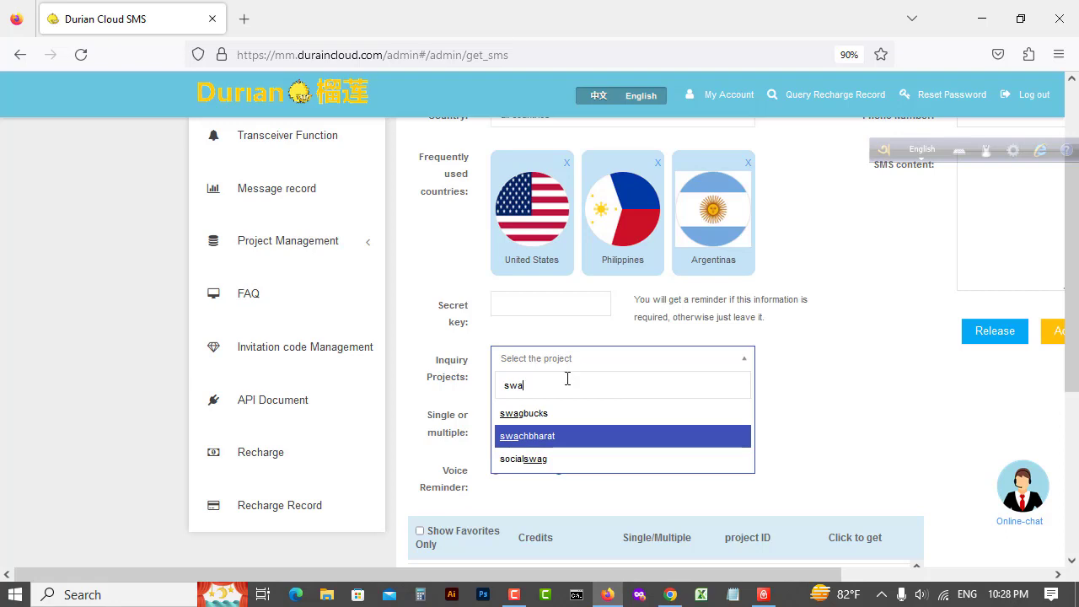
left_click_drag(553, 386, 401, 400)
key("BackSpace")
left_click(802, 371)
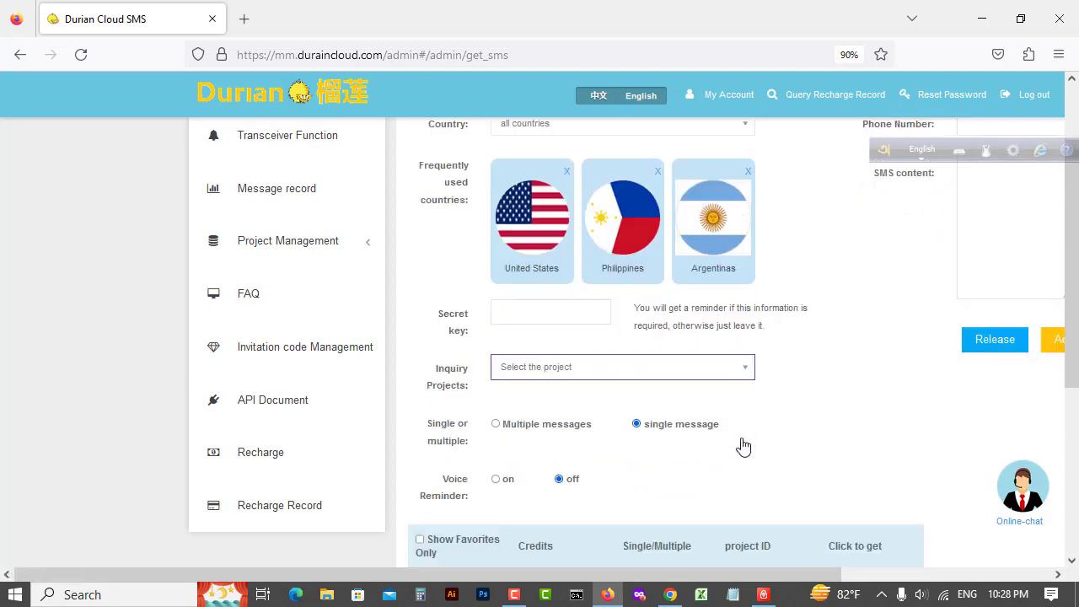
- Review the project list from the Google gmail entry back up to LinkedIn, comparing credits and single or multiple message types
scroll(742, 445, "down", 1)
scroll(549, 398, "down", 5)
scroll(499, 306, "down", 3)
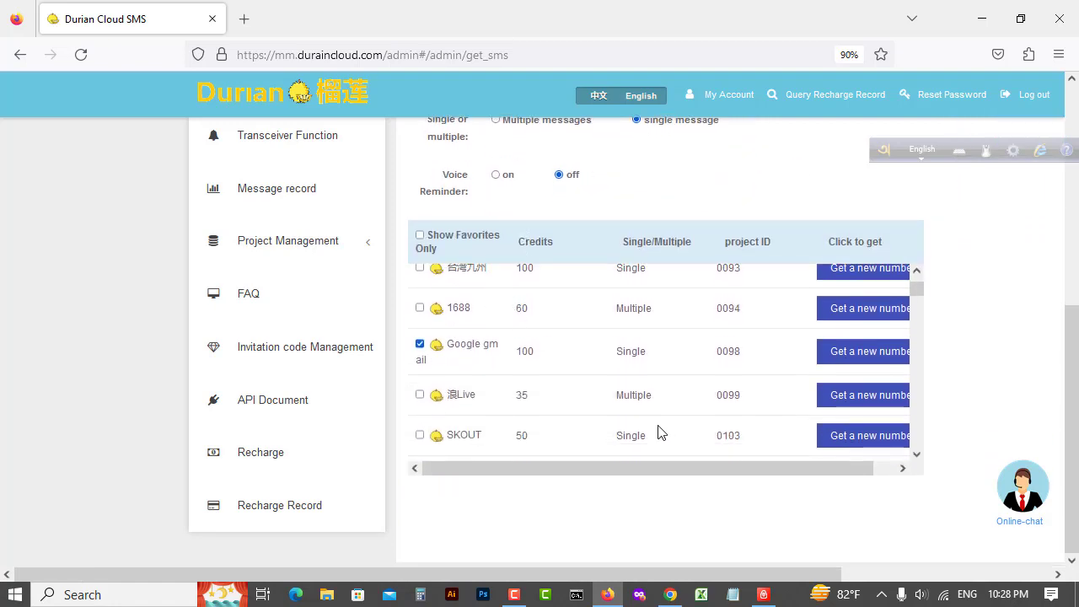
scroll(638, 420, "up", 1)
scroll(621, 367, "up", 1)
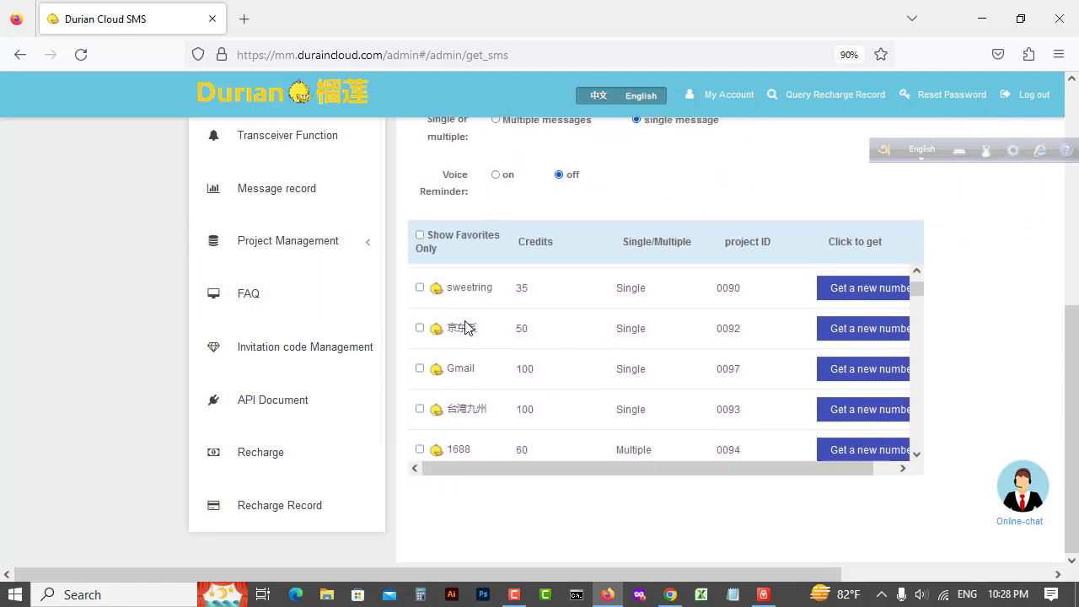
scroll(472, 325, "up", 2)
scroll(504, 327, "up", 5)
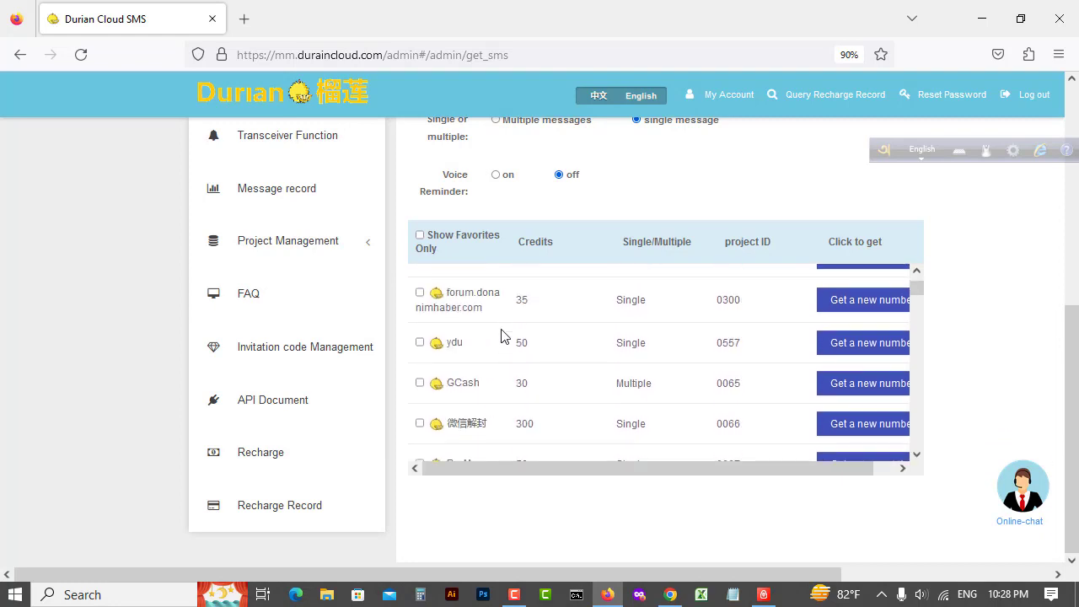
scroll(502, 337, "up", 1)
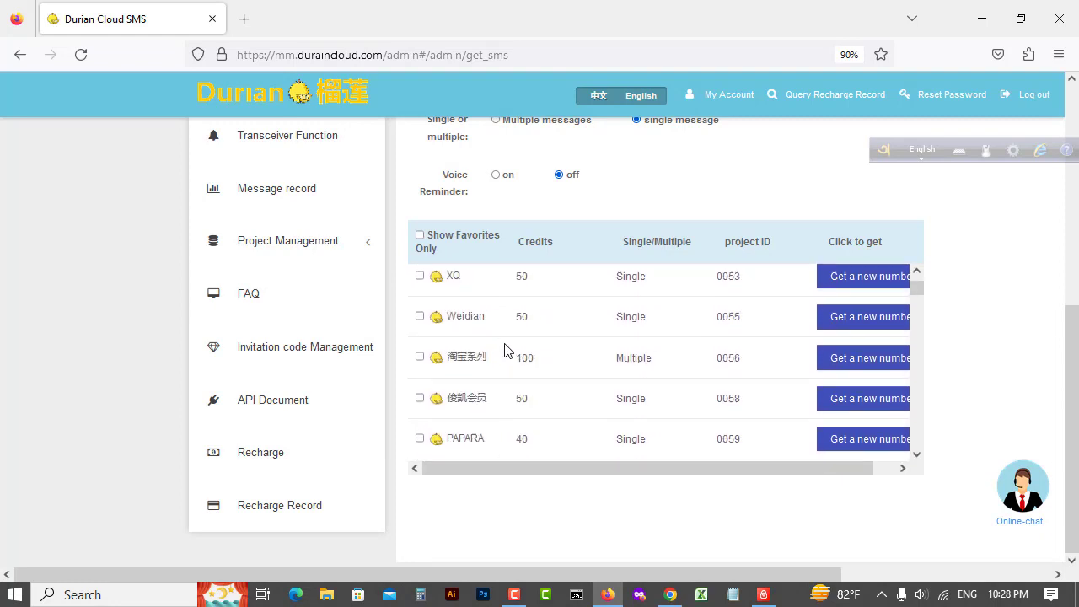
scroll(510, 348, "up", 1)
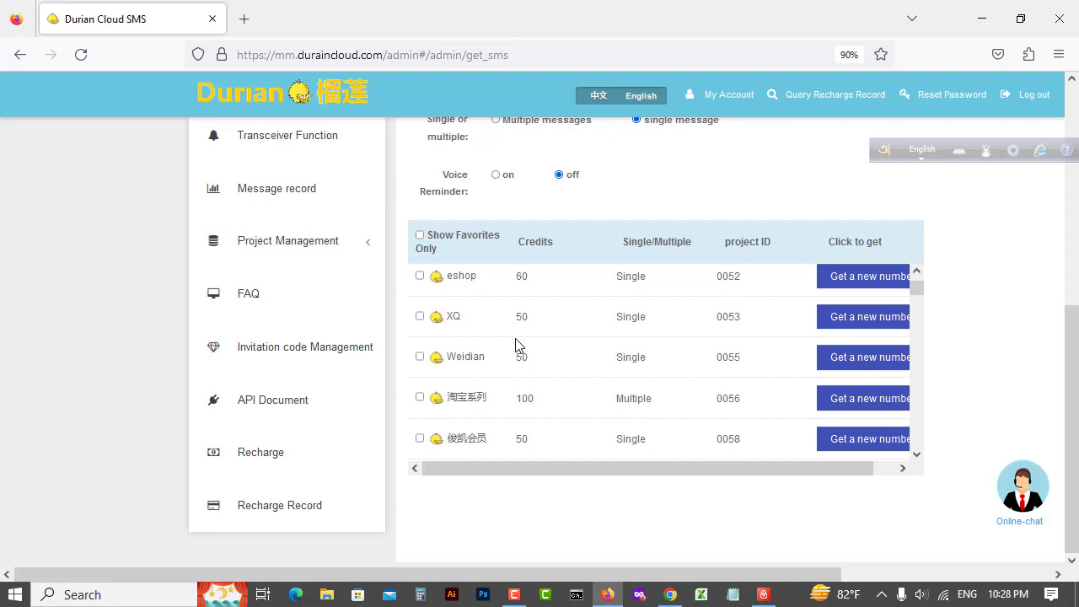
scroll(517, 346, "up", 4)
scroll(540, 226, "up", 2)
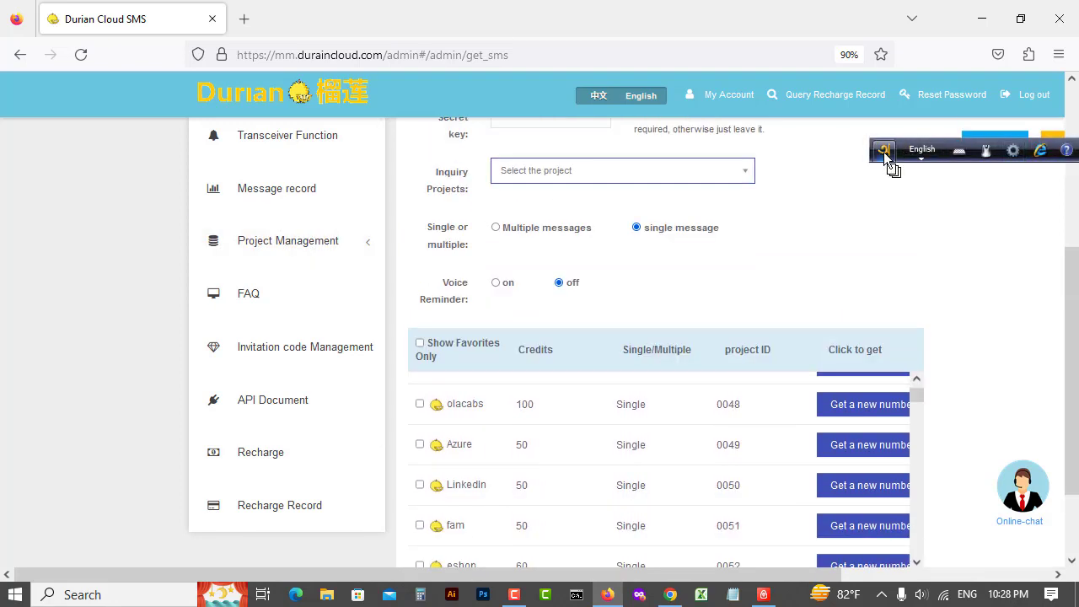
- Move the floating keyboard language bar up onto the page header, clear of the form
left_click_drag(884, 152, 775, 92)
scroll(633, 342, "up", 1)
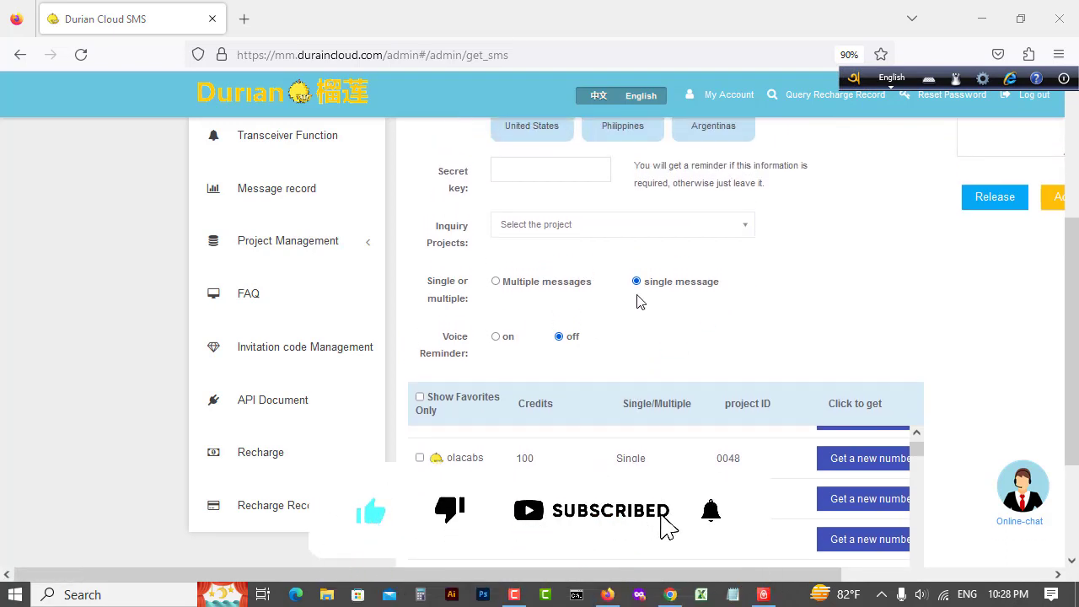
- Examine the country, message and voice reminder options and the credits of the first projects such as Amazon, Twitter and Facebook
scroll(614, 383, "down", 1)
scroll(691, 390, "down", 5)
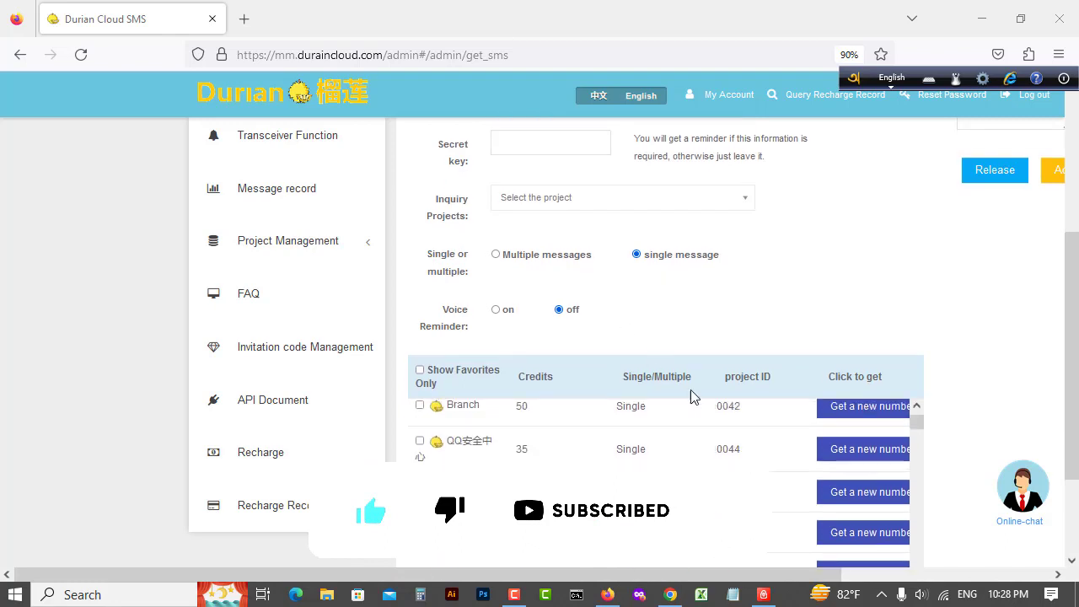
scroll(655, 491, "up", 5)
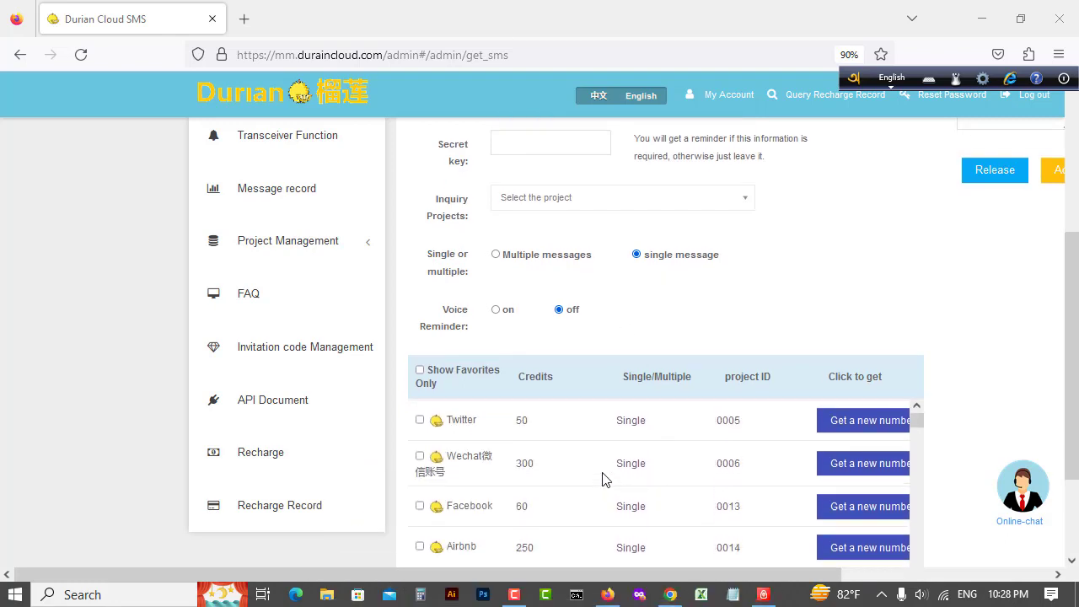
scroll(597, 475, "up", 3)
scroll(608, 434, "up", 1)
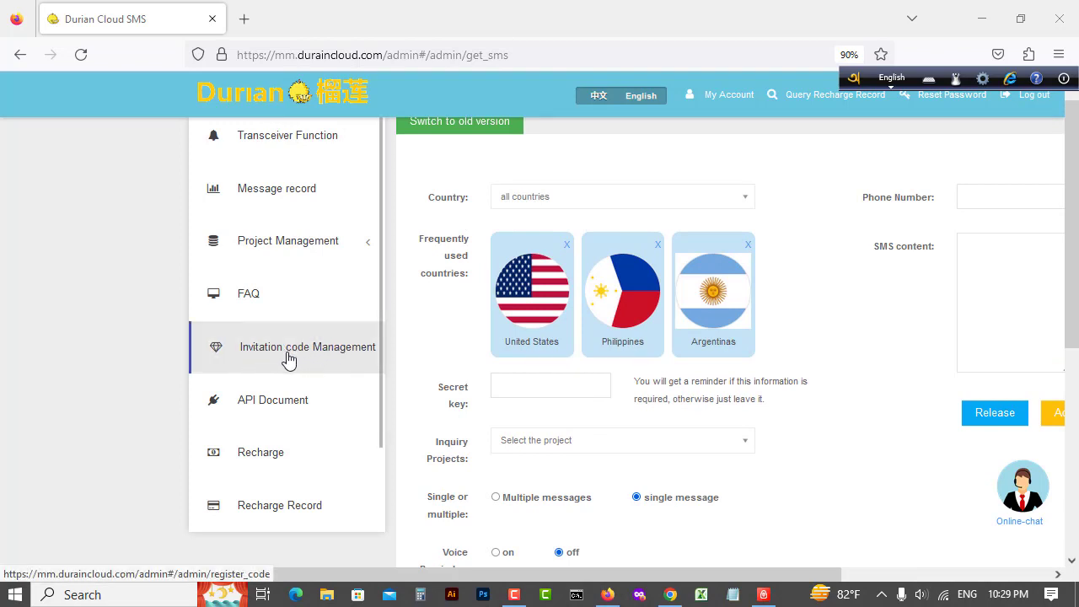
scroll(681, 311, "down", 2)
scroll(682, 311, "down", 1)
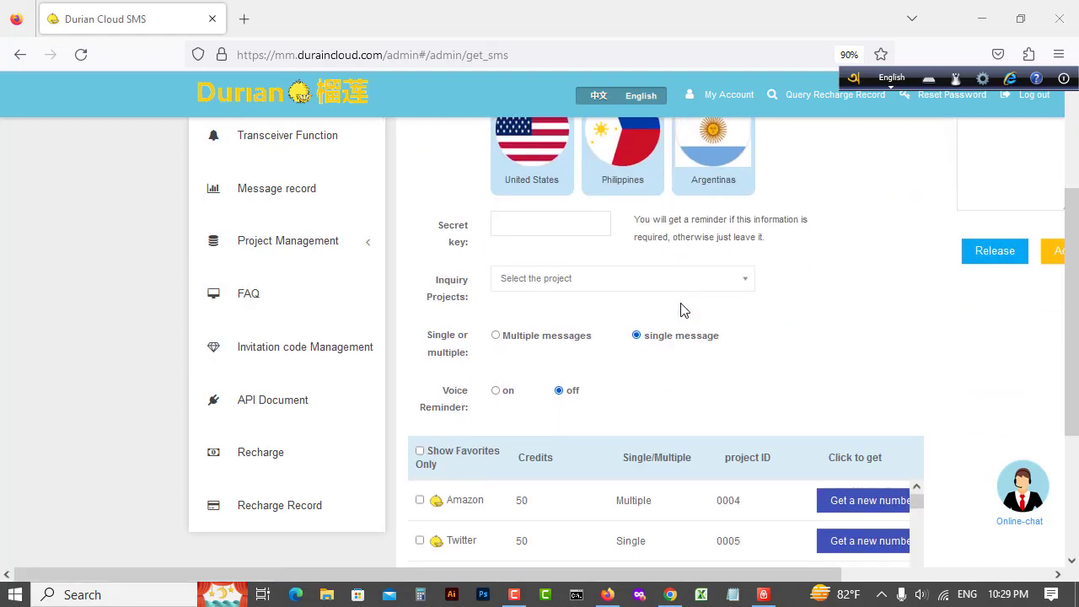
scroll(706, 305, "down", 2)
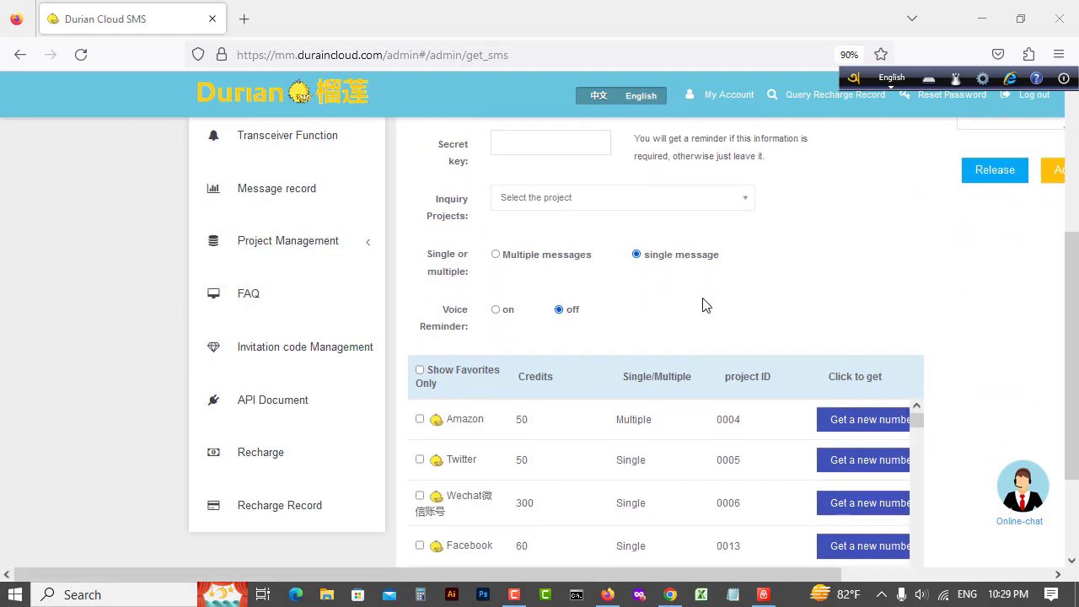
scroll(710, 305, "down", 3)
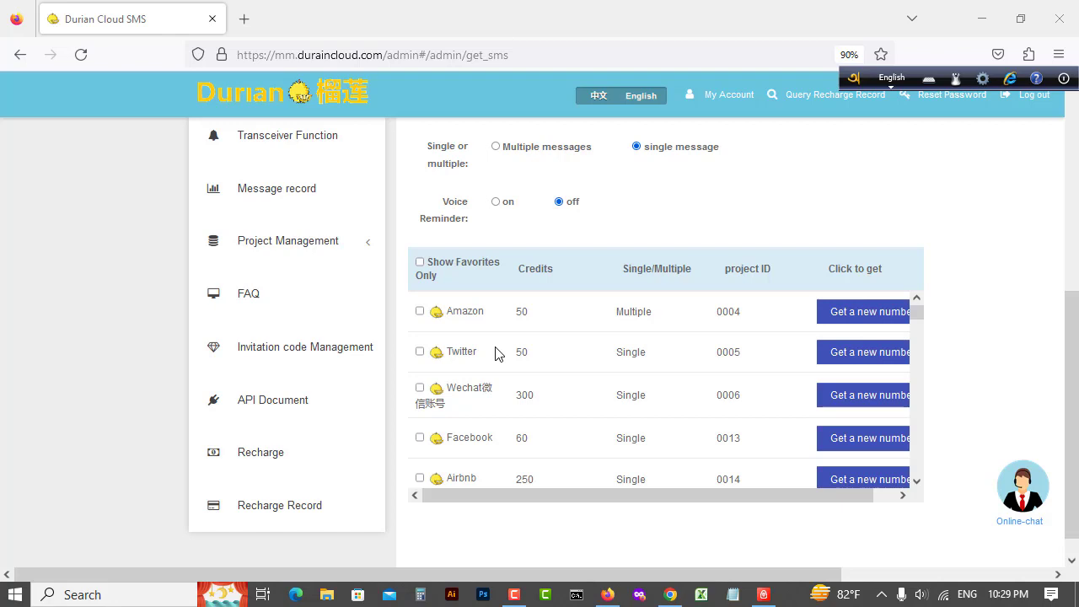
scroll(497, 352, "up", 2)
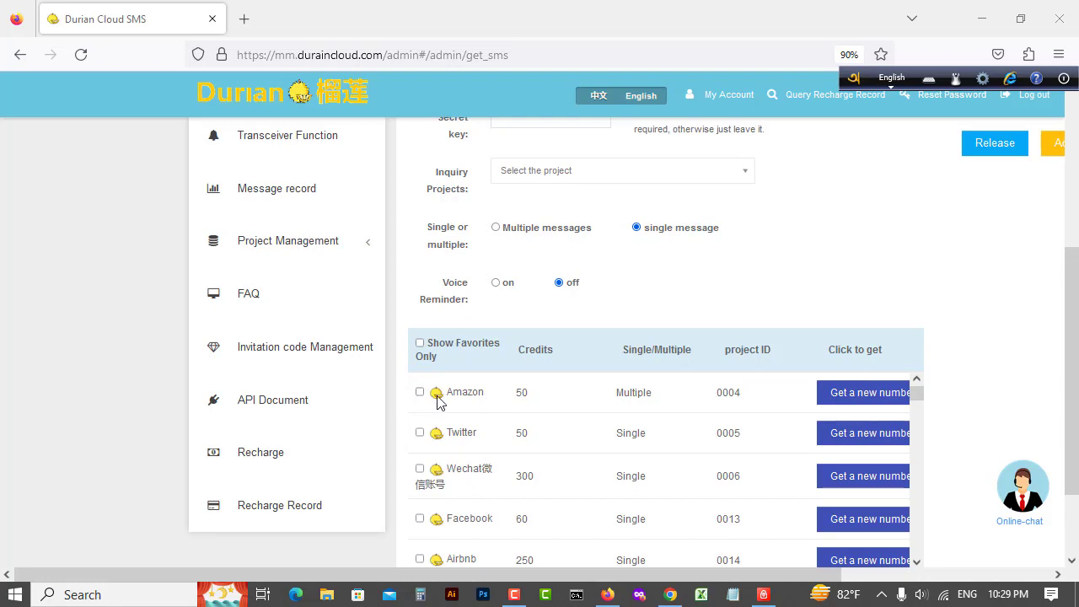
scroll(538, 400, "down", 1)
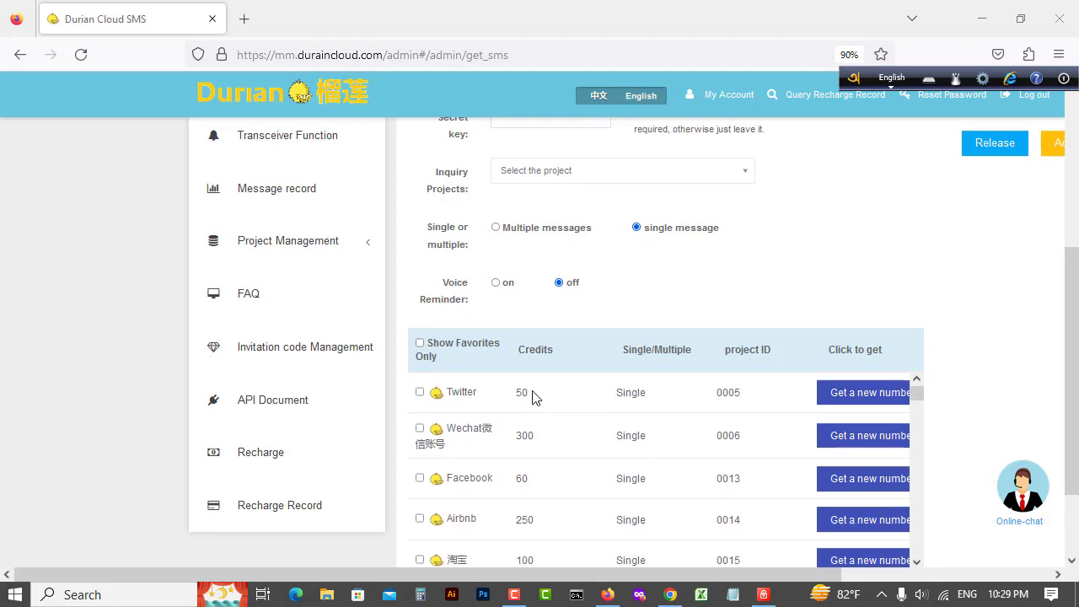
- Turn the voice reminder on and set it back to off
scroll(663, 446, "up", 1)
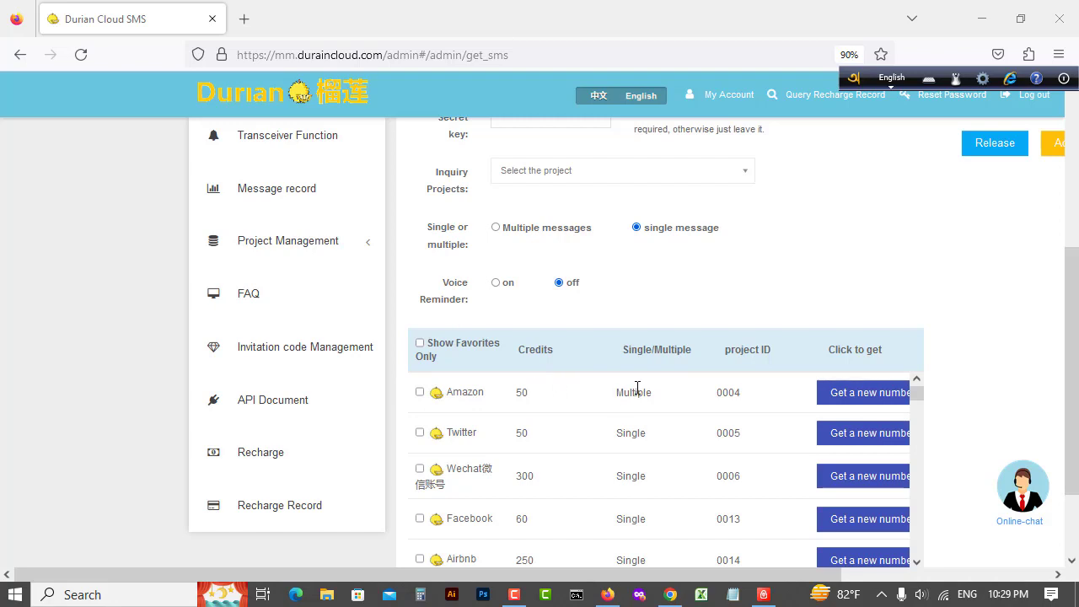
scroll(539, 368, "down", 1)
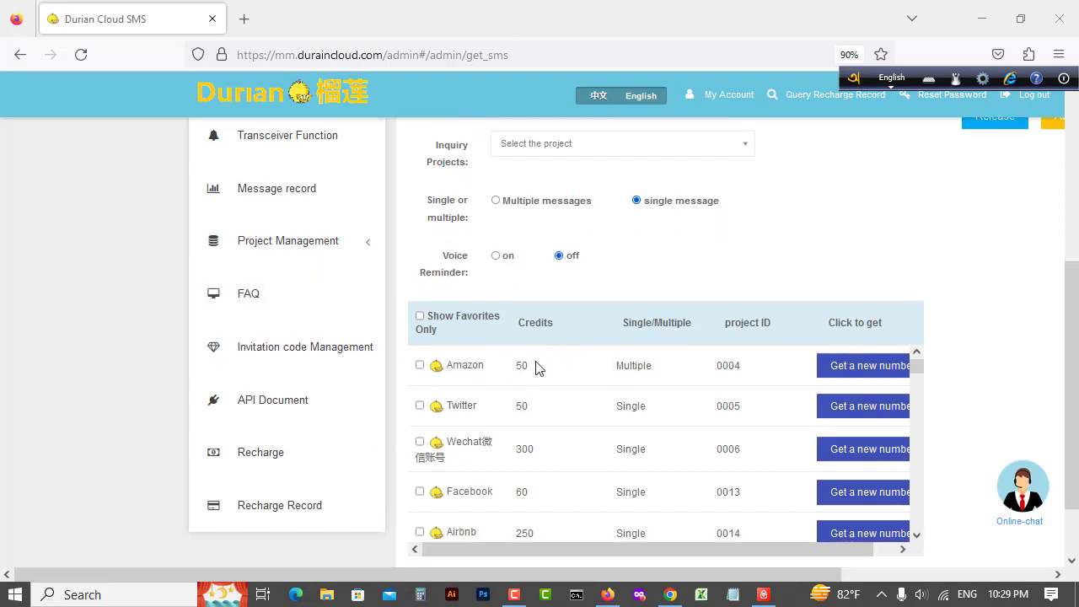
left_click(496, 256)
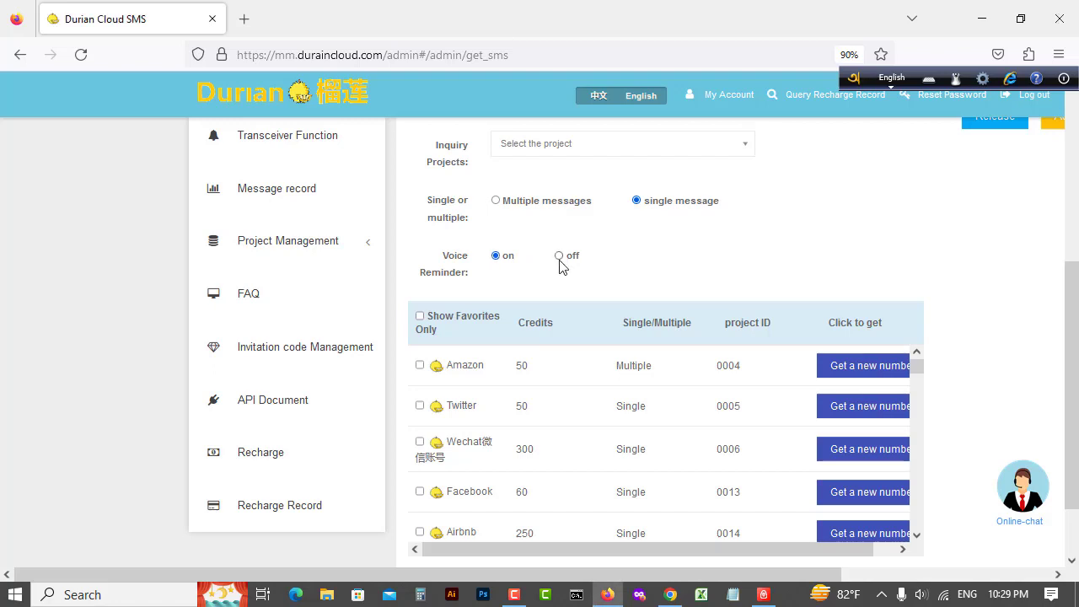
left_click(560, 260)
- Review the form's country, secret key, inquiry project and message type options along with the project list
scroll(555, 255, "up", 2)
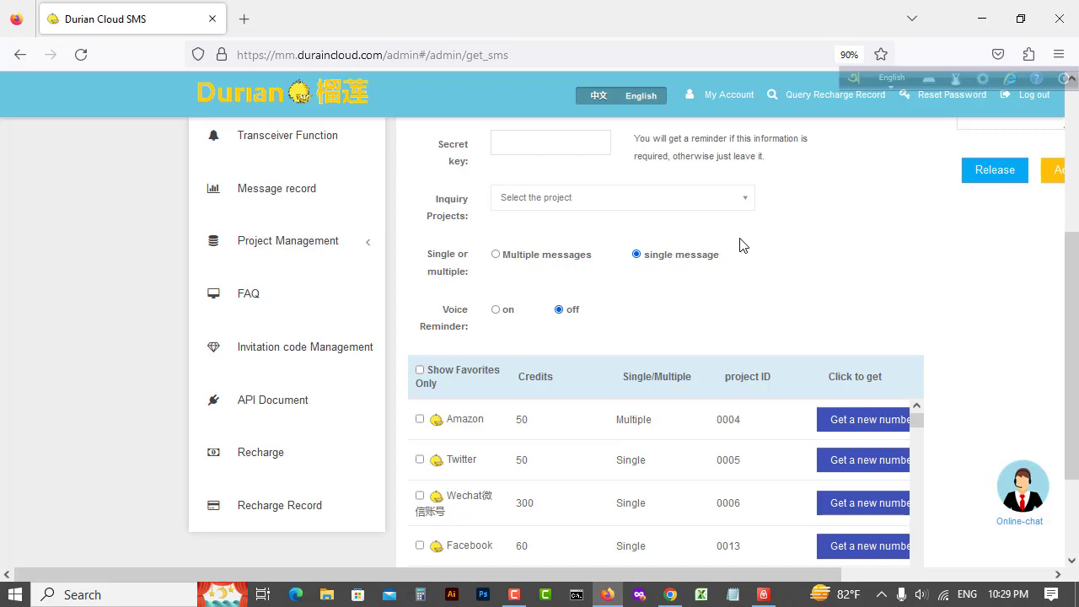
scroll(725, 253, "down", 2)
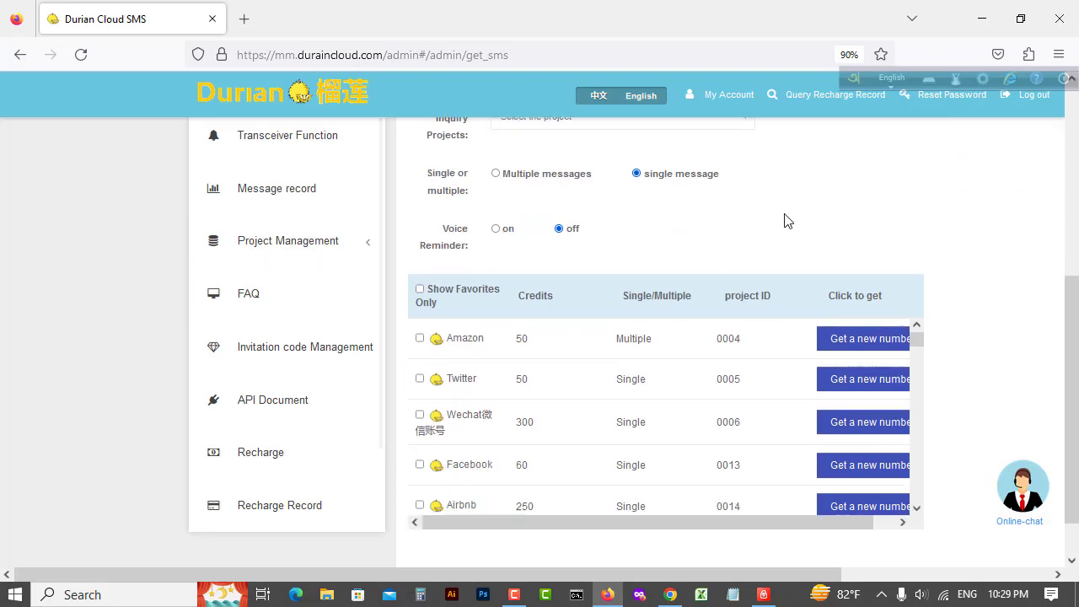
scroll(540, 320, "up", 3)
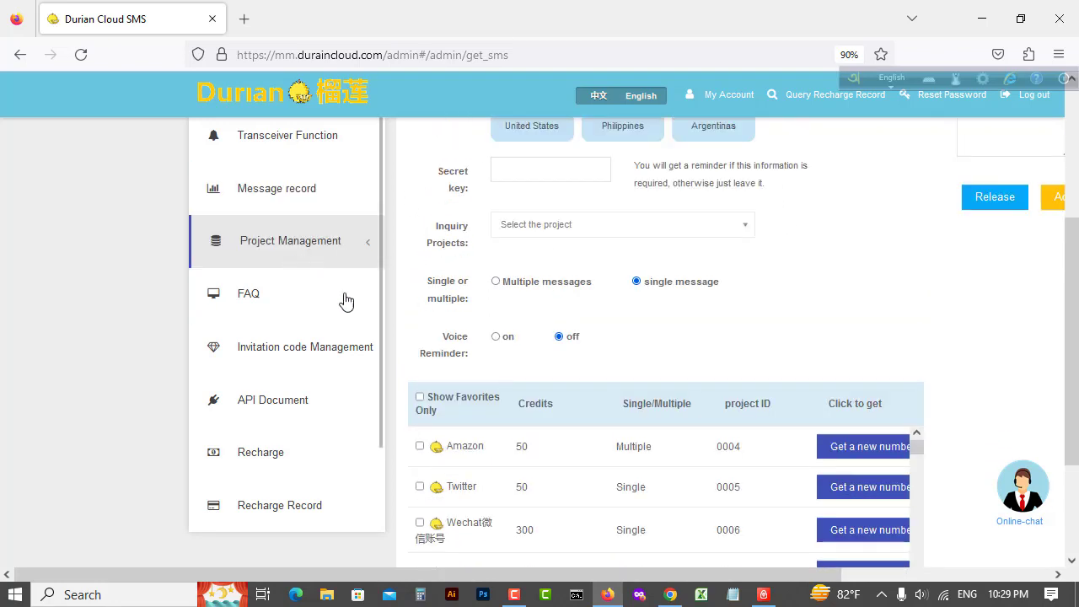
scroll(674, 286, "up", 4)
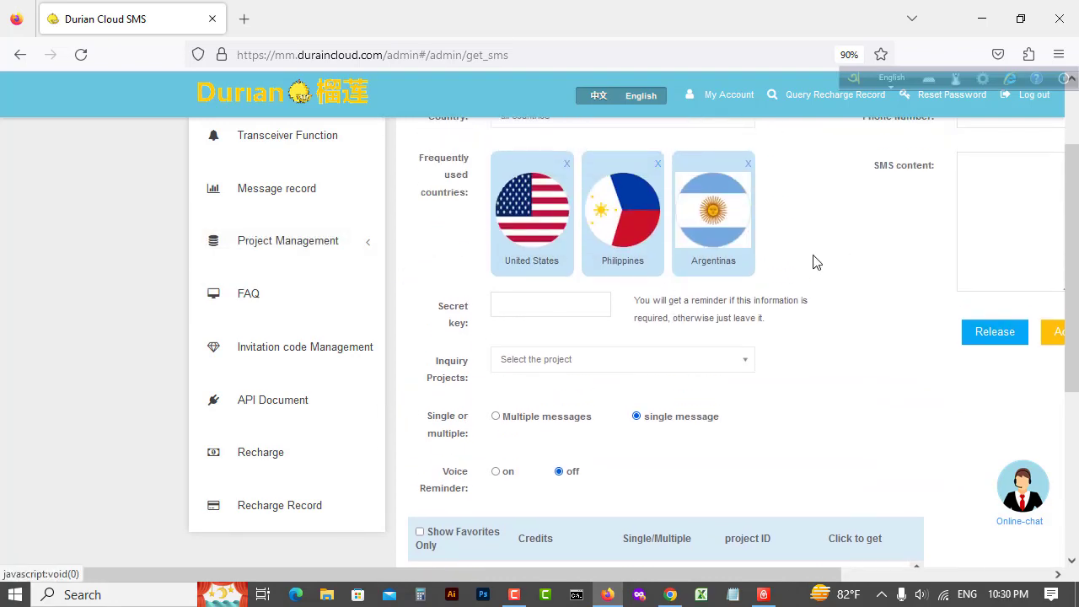
scroll(599, 261, "up", 1)
left_click(577, 332)
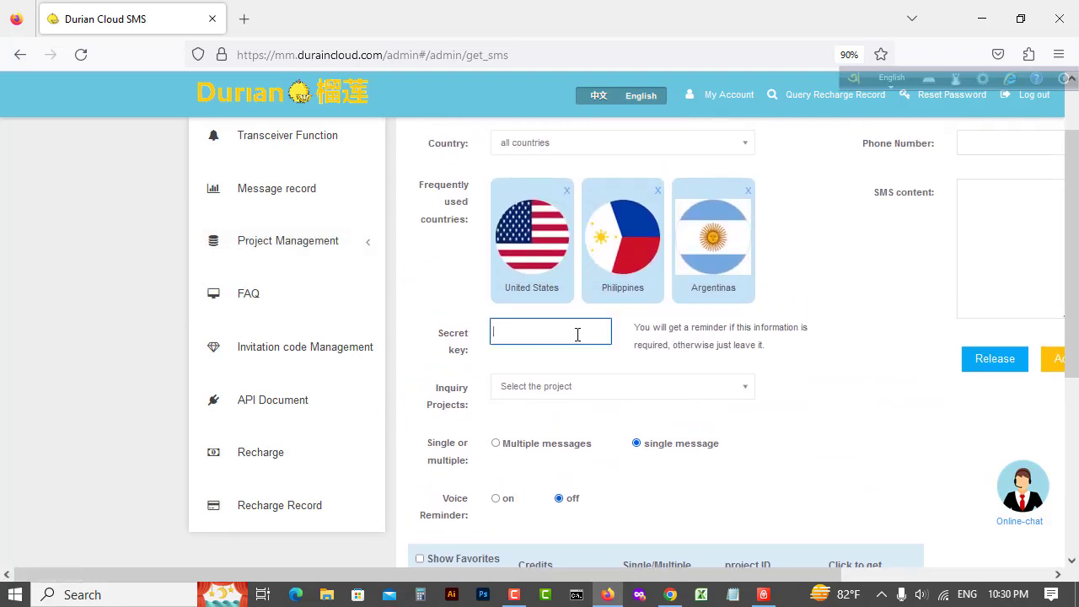
left_click(822, 271)
scroll(687, 312, "down", 8)
scroll(602, 313, "up", 6)
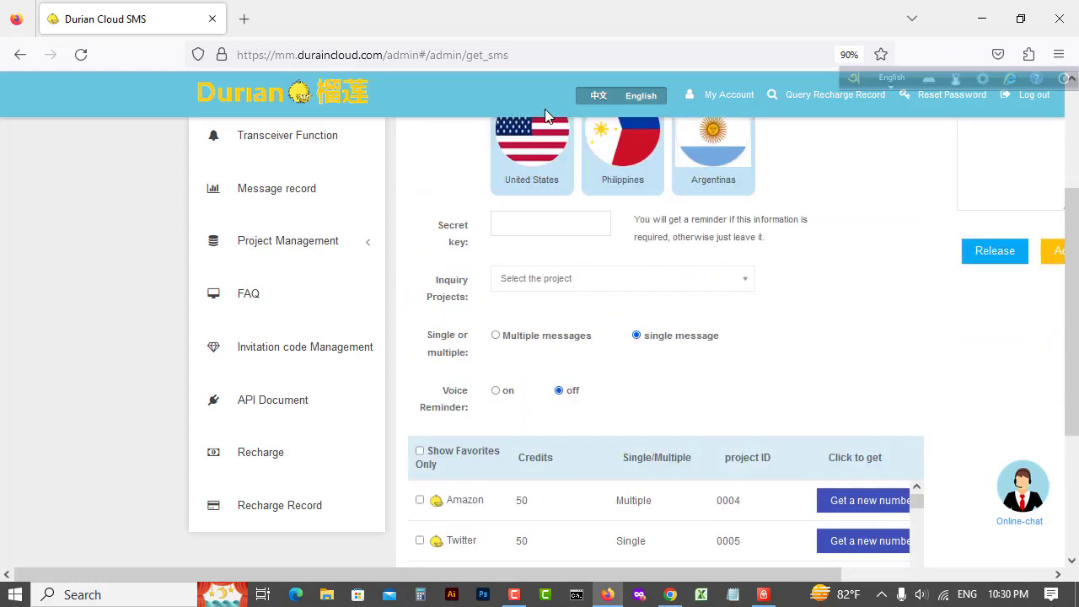
- Set the country to United States using the frequently used countries
scroll(498, 221, "up", 4)
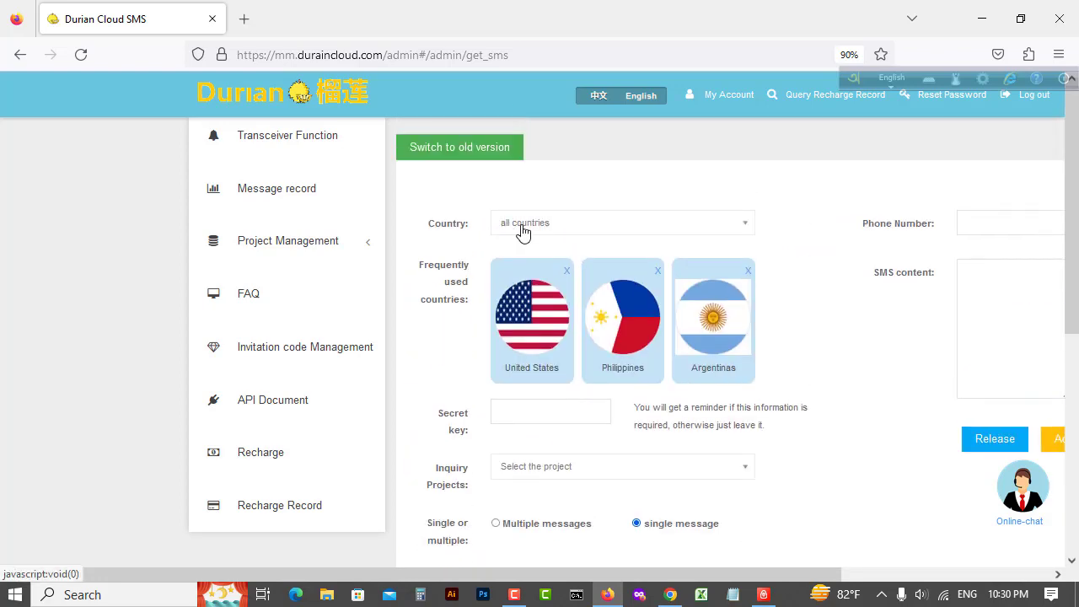
left_click(574, 230)
left_click(871, 230)
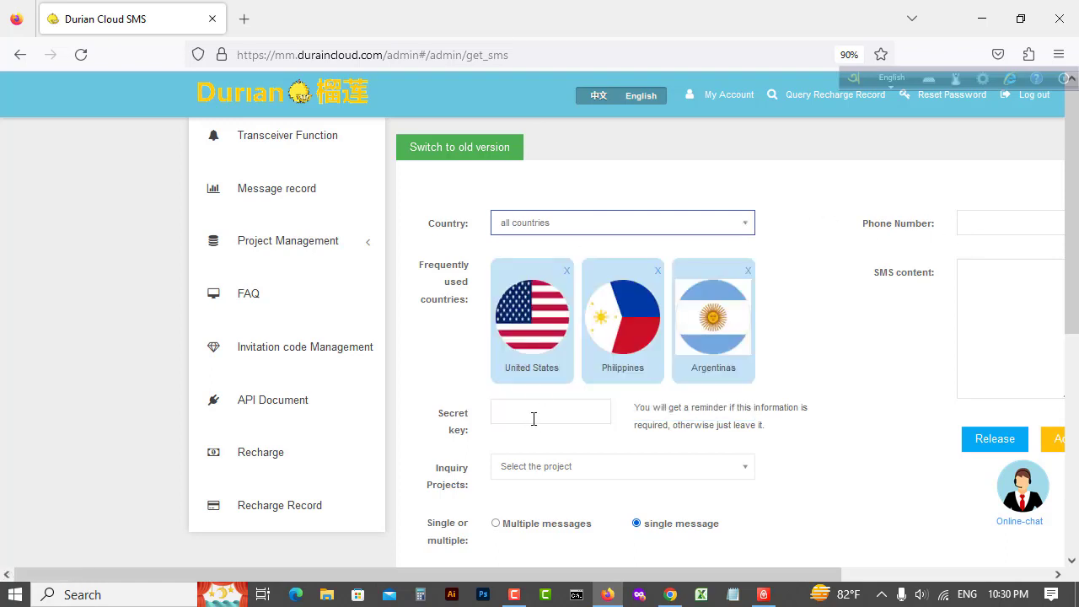
left_click(532, 347)
- Search the inquiry projects for "goo" and choose the Google gv谷歌语音 project
scroll(545, 362, "down", 8)
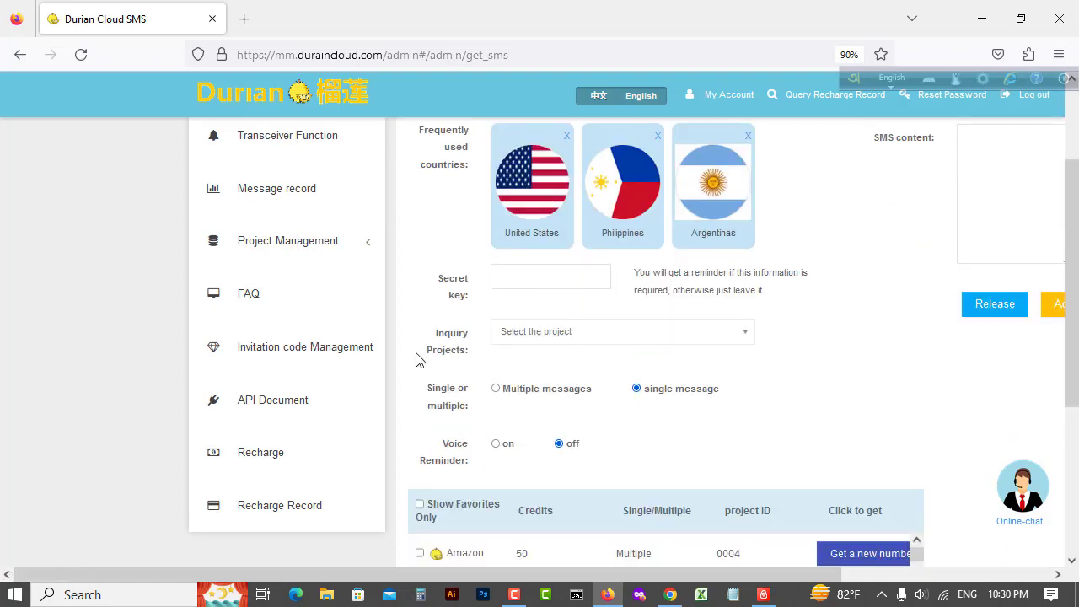
scroll(542, 356, "down", 4)
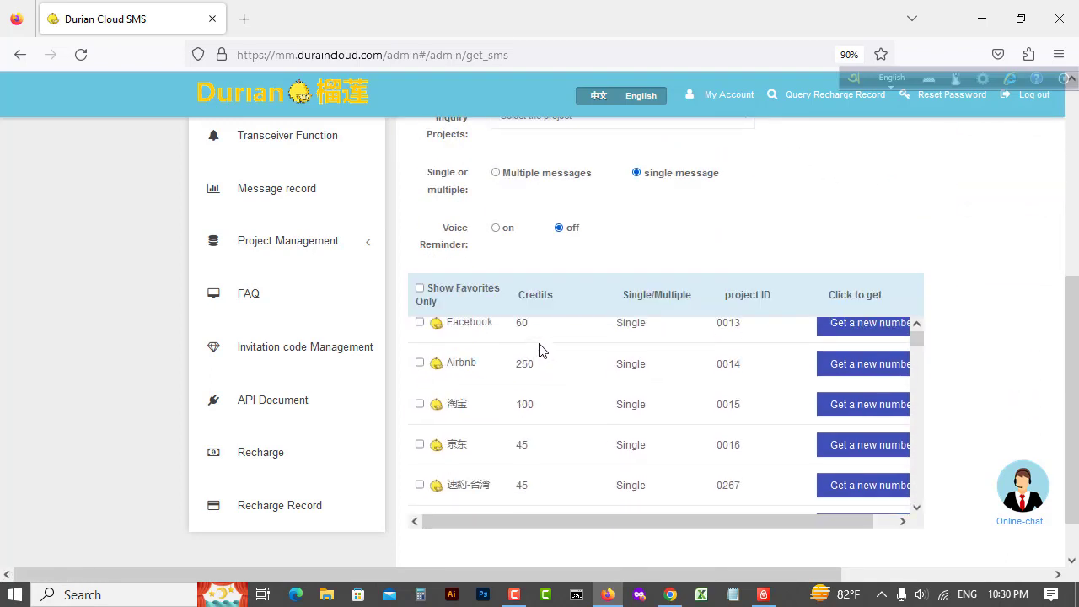
scroll(549, 361, "up", 8)
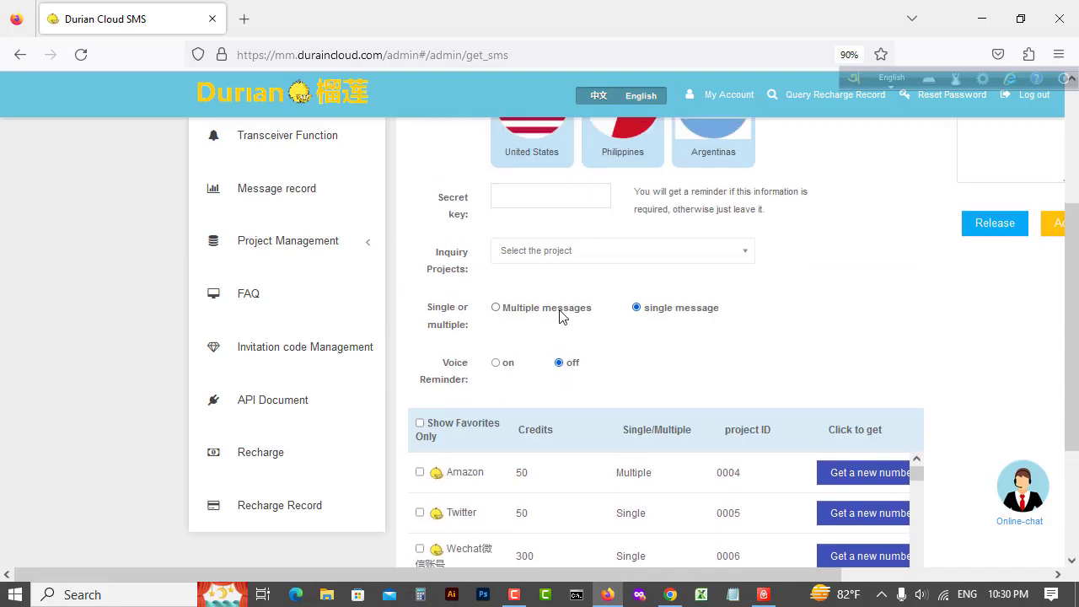
left_click(568, 253)
scroll(560, 384, "down", 1)
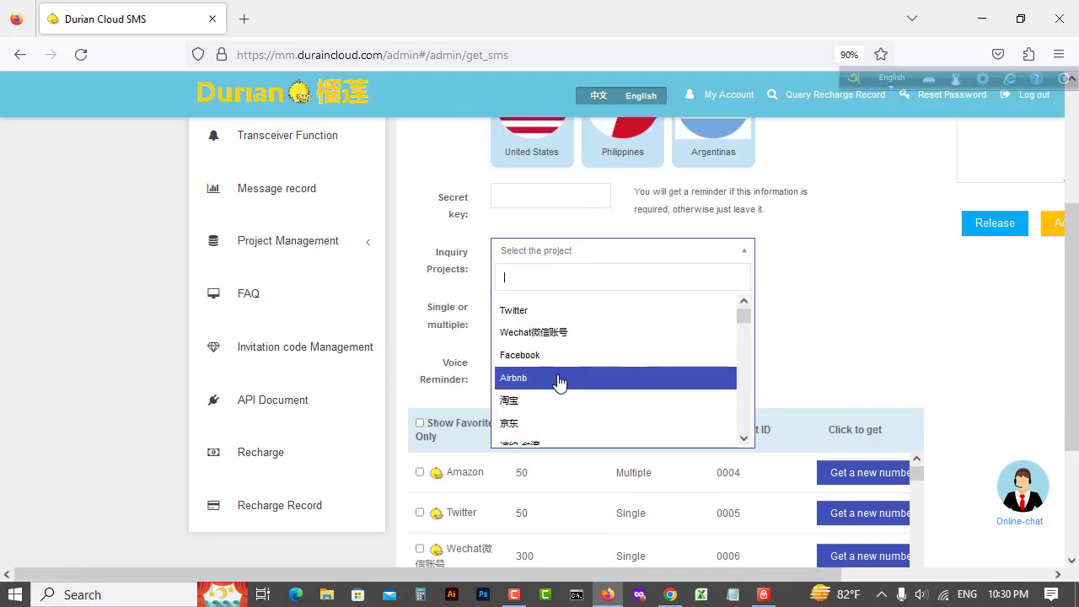
scroll(559, 380, "down", 5)
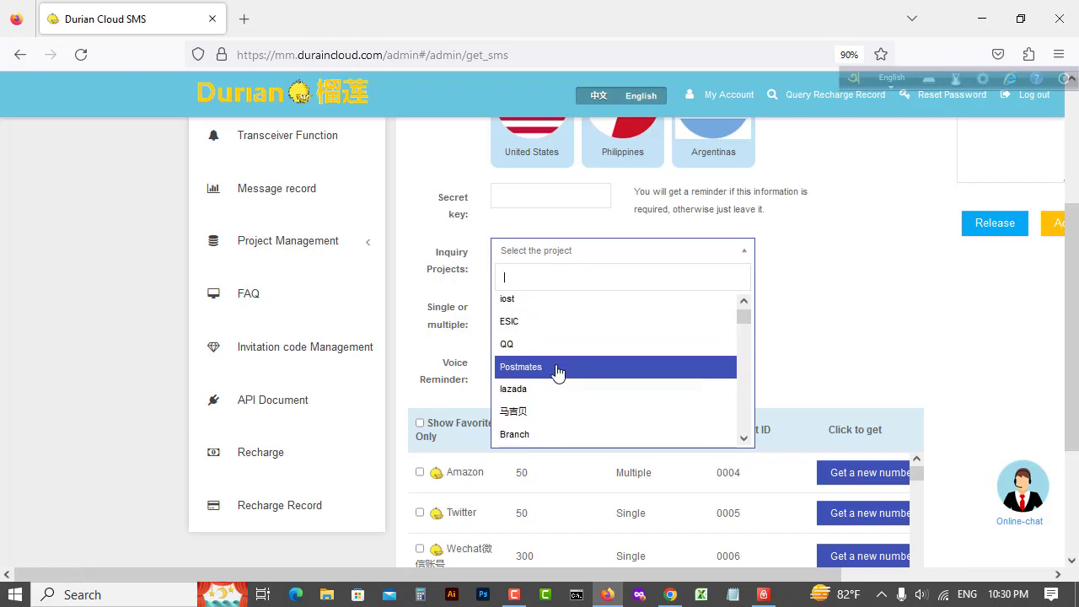
scroll(557, 371, "down", 4)
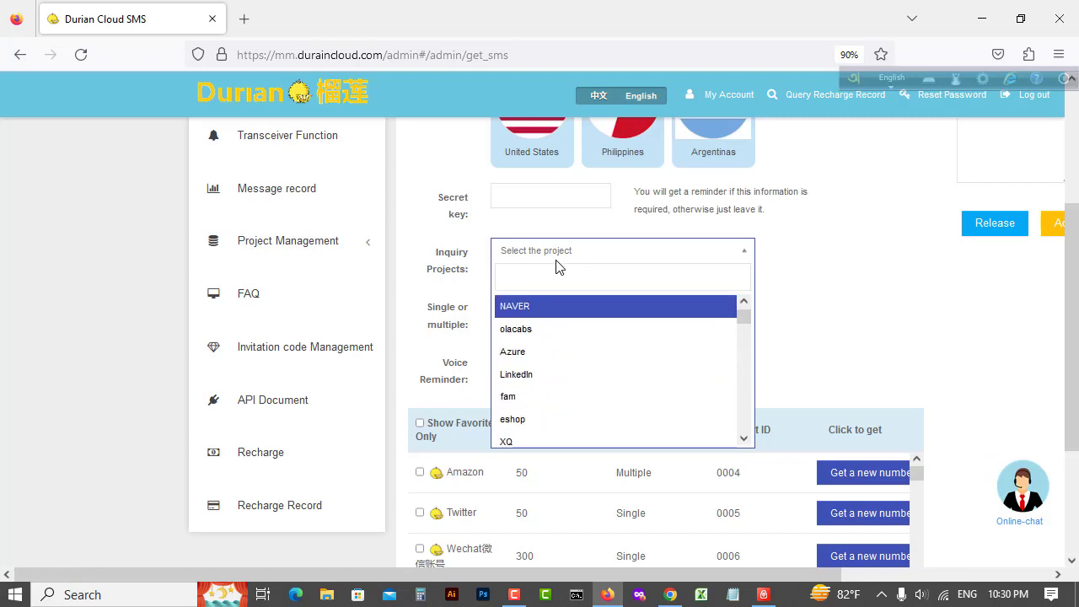
type("goog")
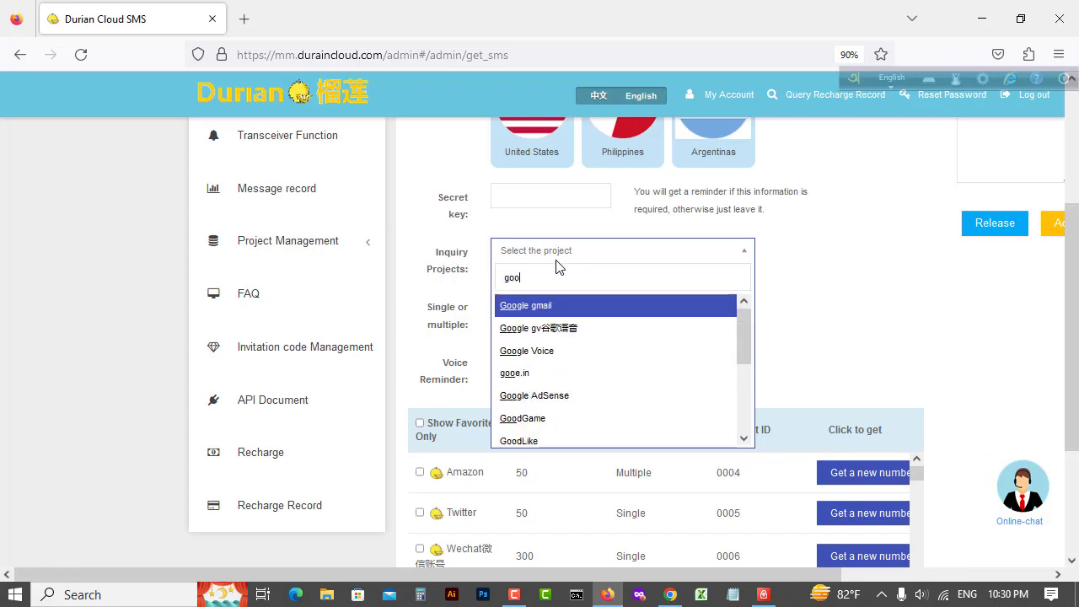
left_click(581, 331)
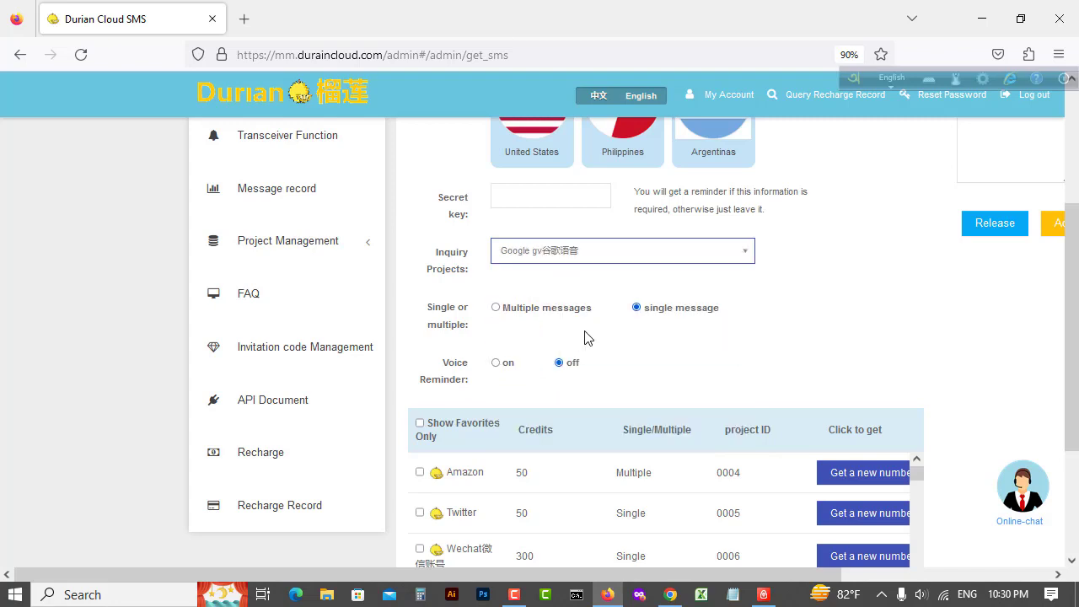
- Request a new United States number for the Google gv谷歌语音 project
scroll(697, 362, "up", 2)
scroll(742, 341, "up", 2)
scroll(633, 298, "down", 6)
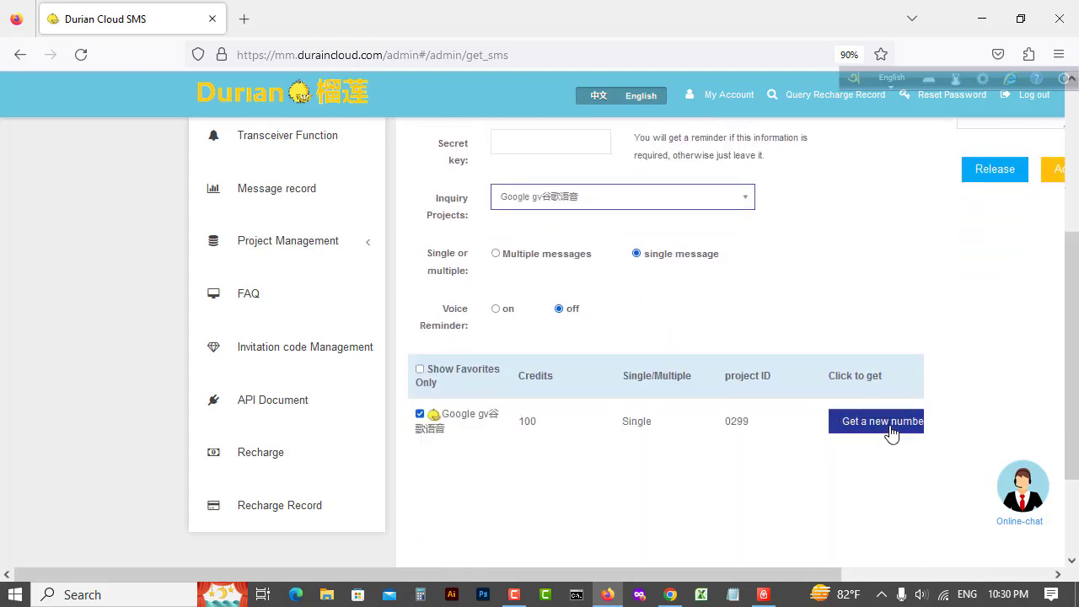
left_click(895, 429)
- Zoom the page out to 70% and copy the obtained phone number
scroll(885, 435, "up", 3)
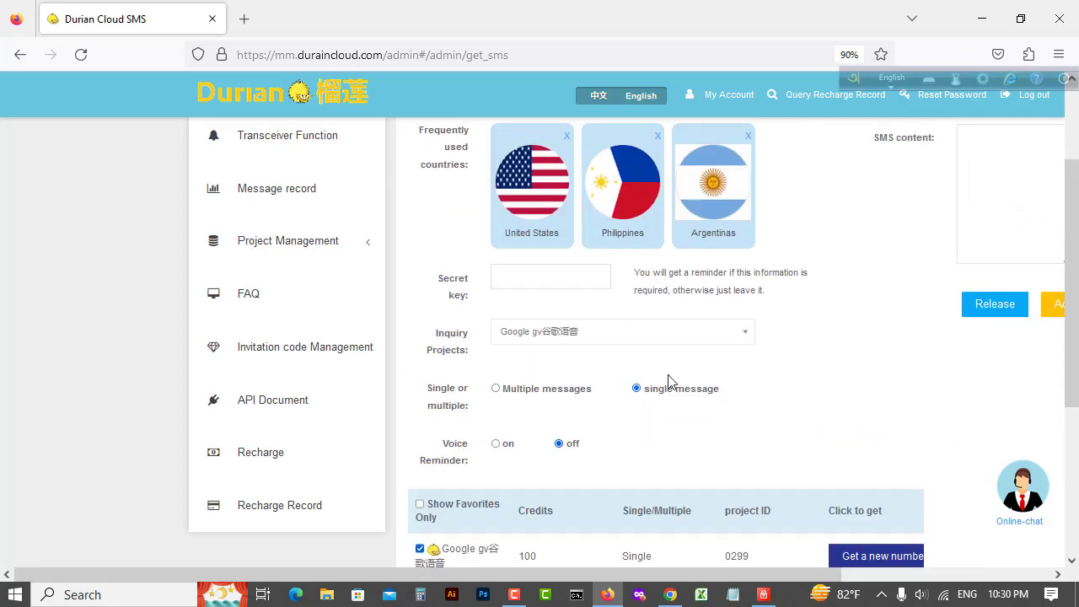
scroll(923, 306, "up", 3)
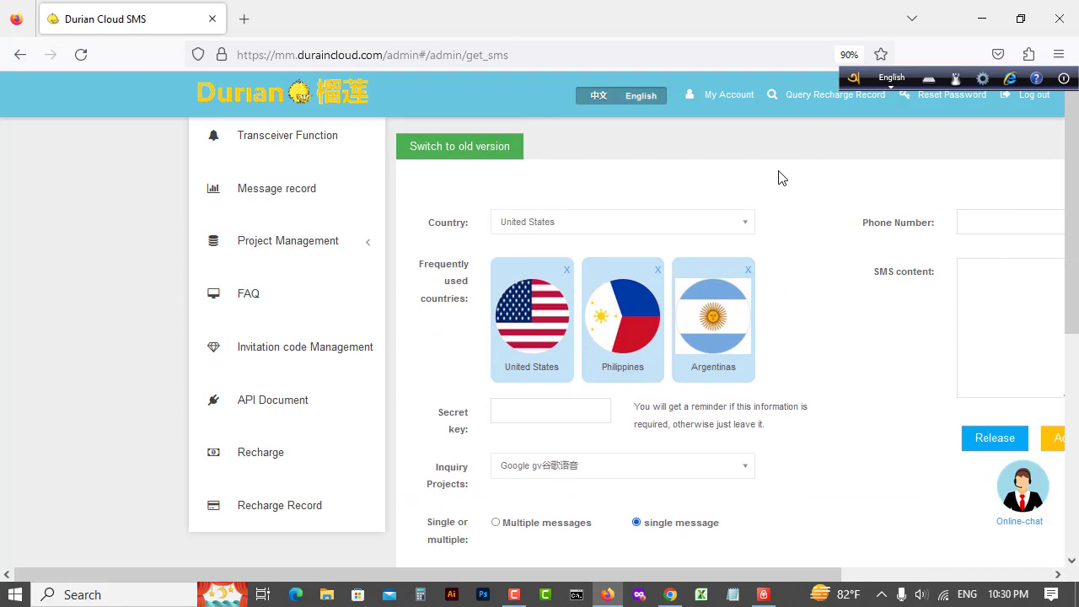
key("ctrl+minus")
key("ctrl+minus")
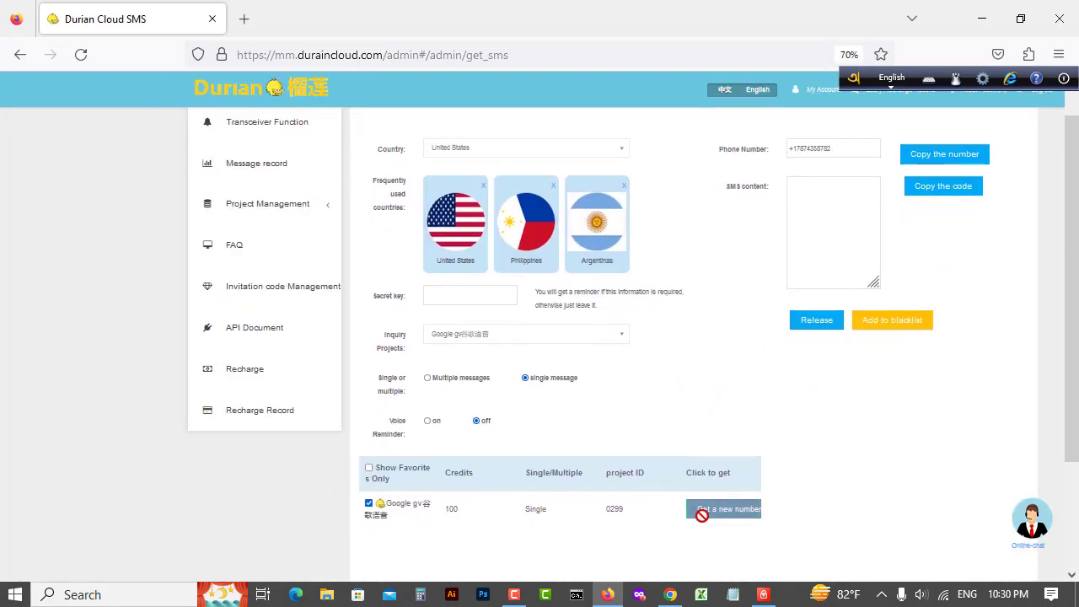
scroll(843, 498, "up", 1)
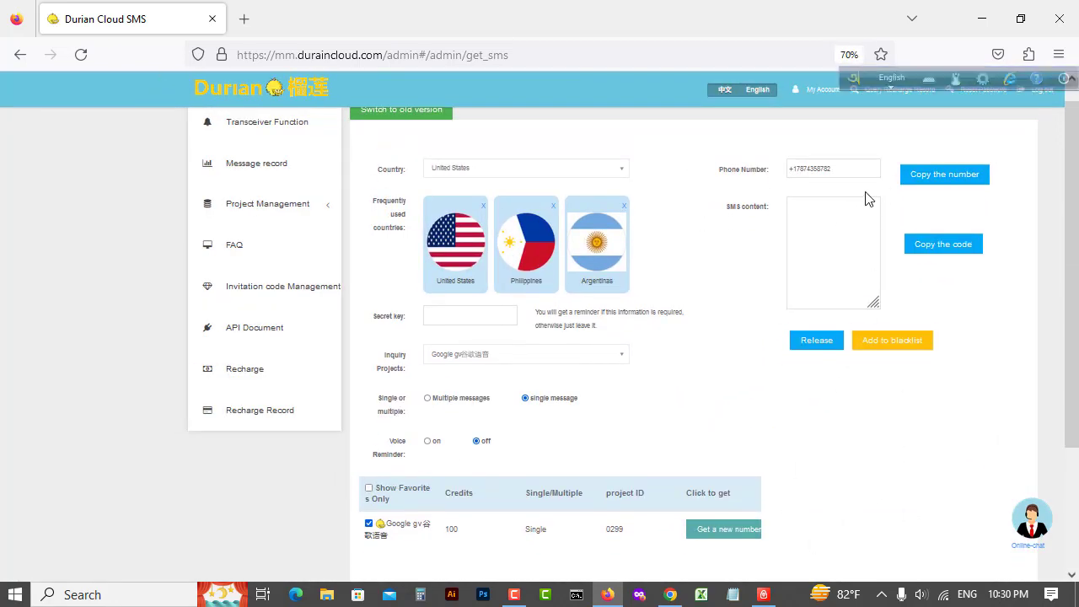
left_click(848, 168)
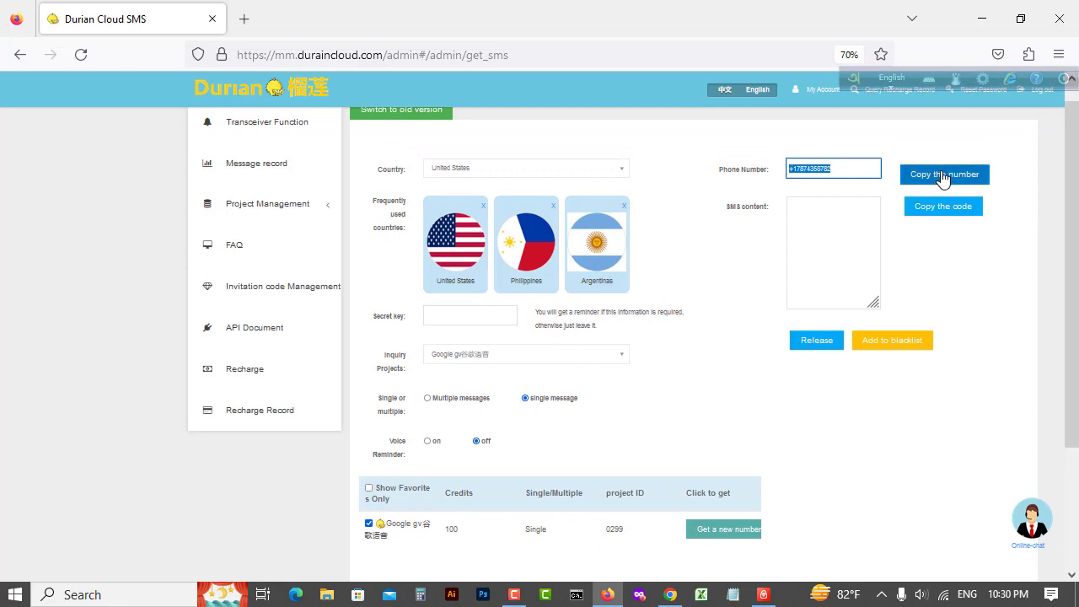
left_click(939, 174)
left_click(626, 383)
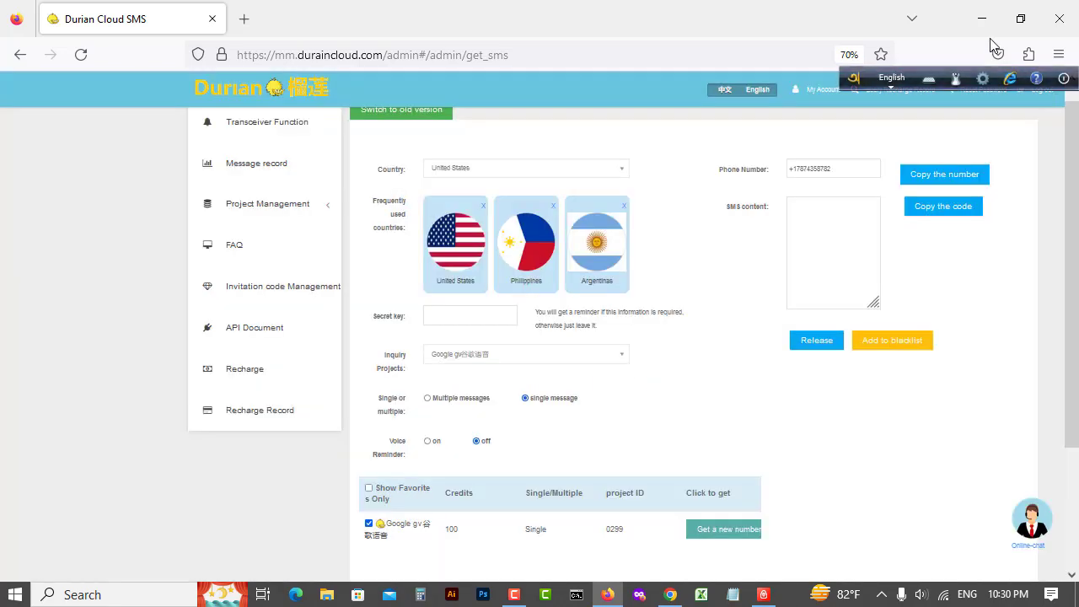
- Restore the browser window to its smaller size beside the Google Voice sign-up page, look up Las Vegas, NV numbers there and clear that search
left_click(1021, 18)
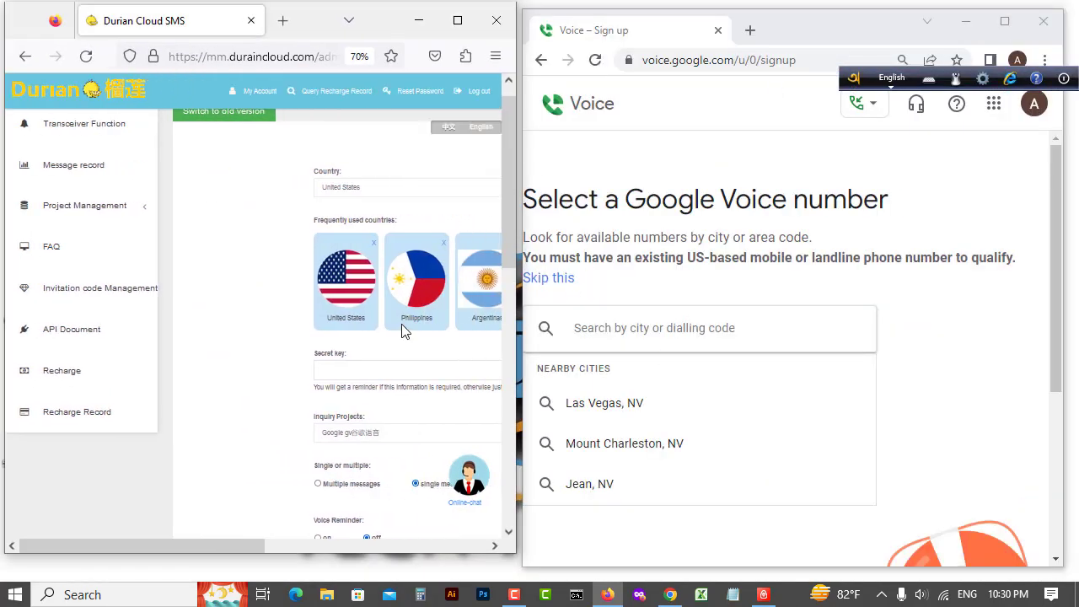
left_click(610, 408)
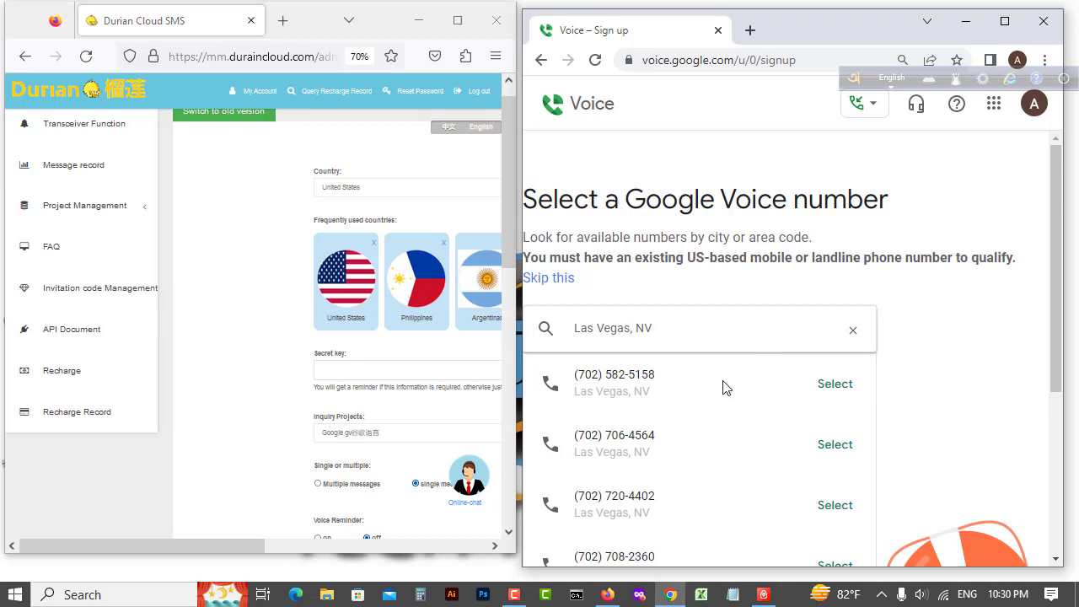
left_click(855, 330)
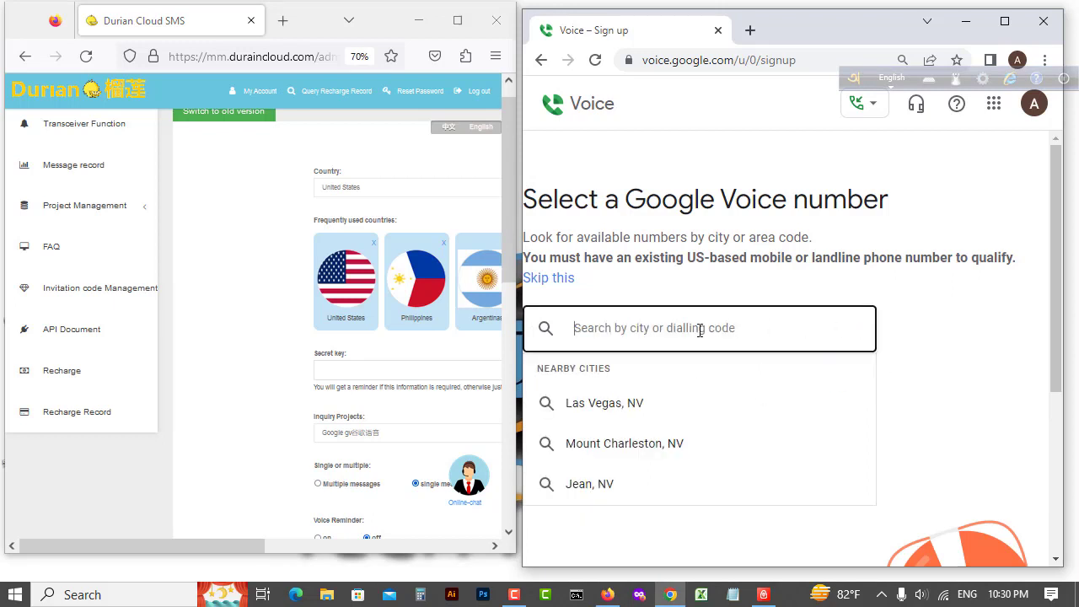
- Search the available Google Voice numbers for dialling code 3424, and empty the search again
type("34")
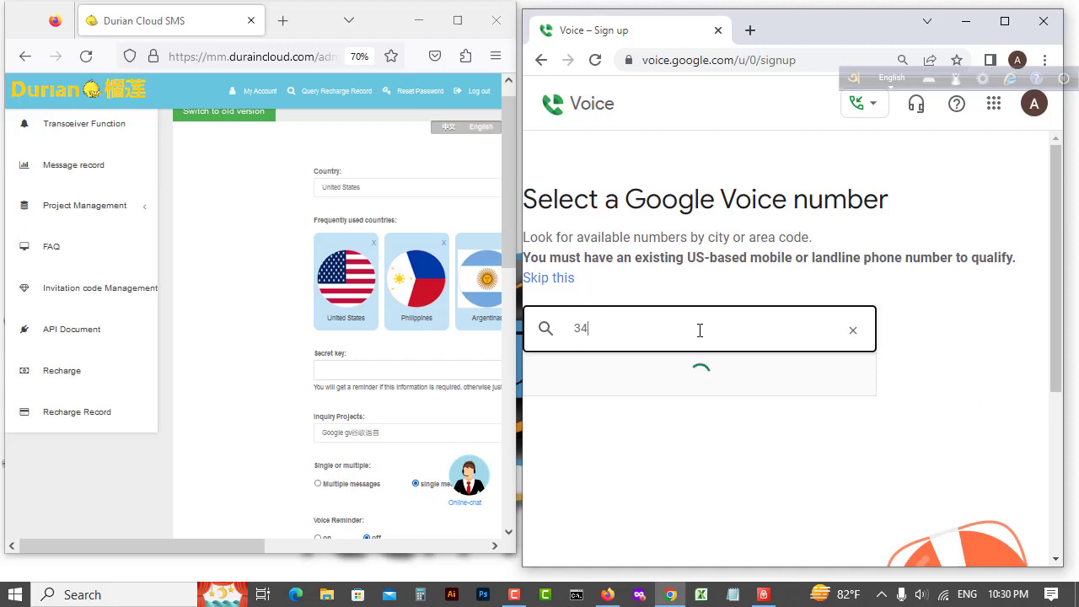
type("24")
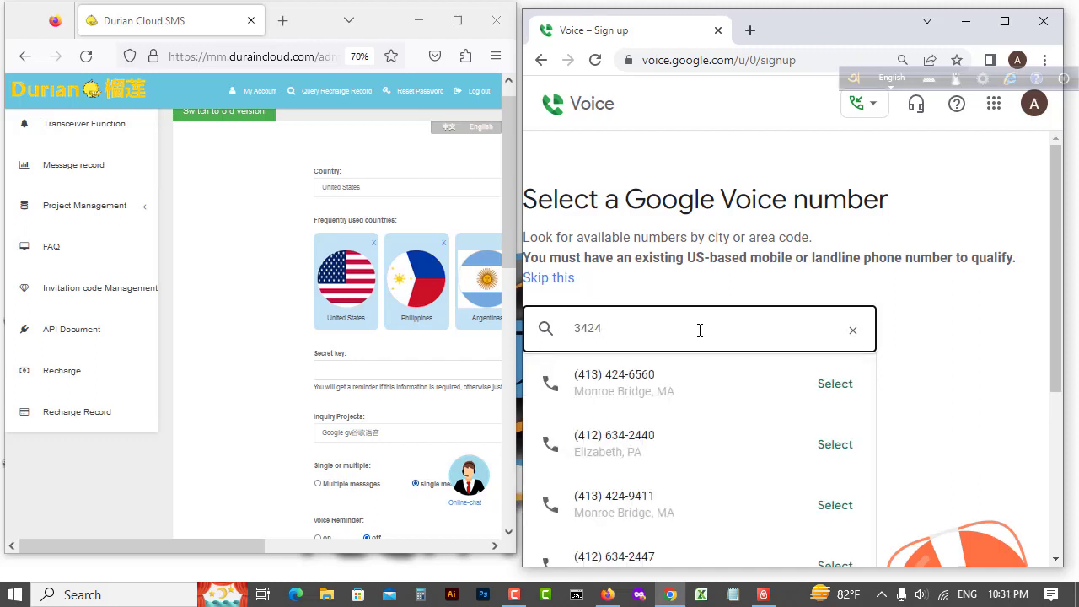
key("BackSpace")
key("BackSpace")
key("BackSpace")
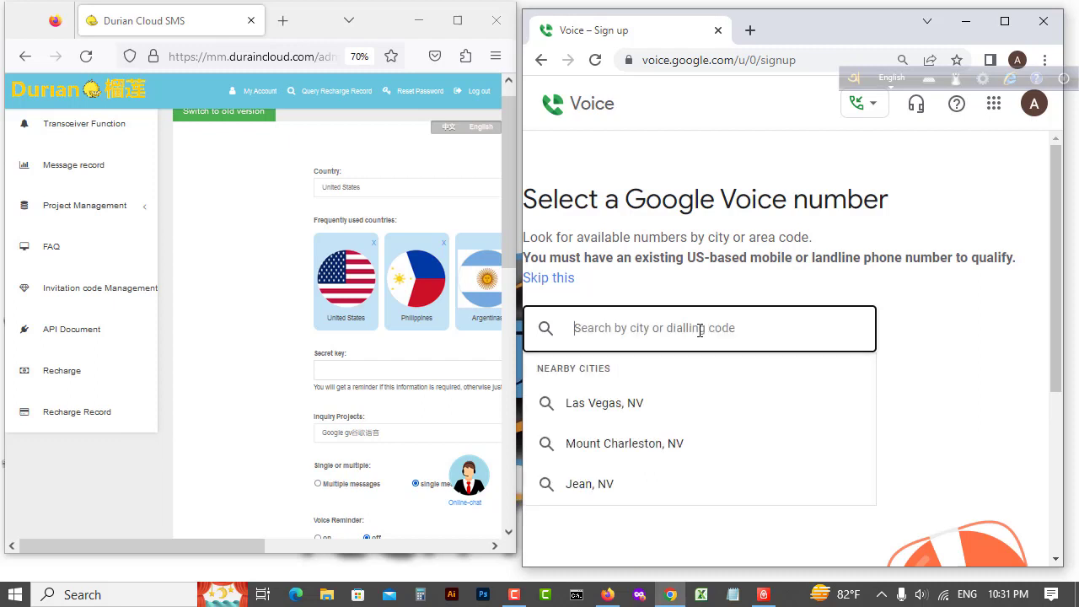
- Look up Las Vegas, NV, claim the first Google Voice number in the results and start its verification
left_click(678, 402)
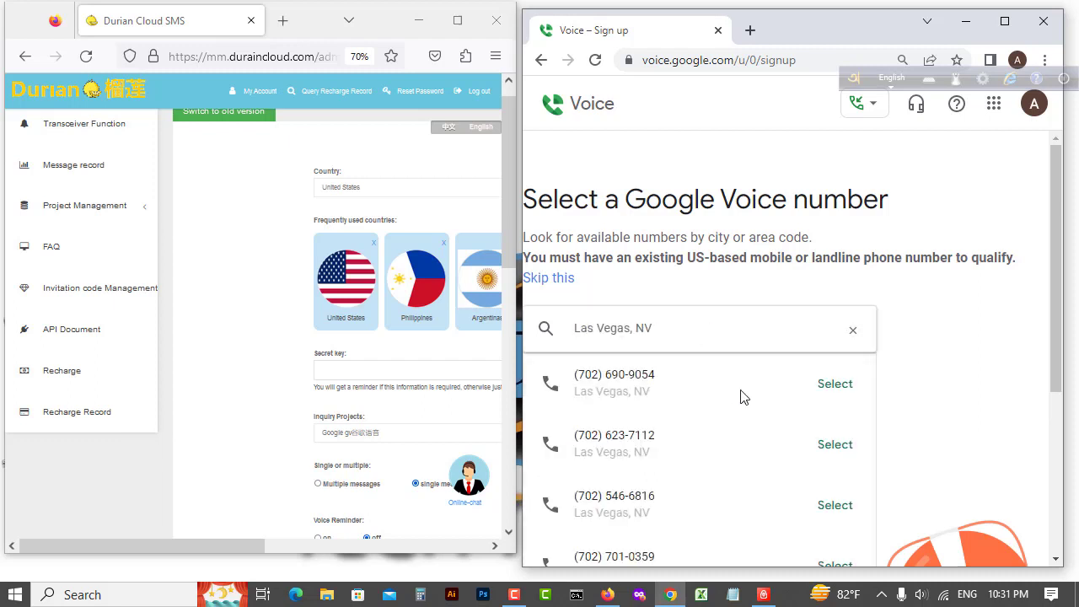
left_click(824, 387)
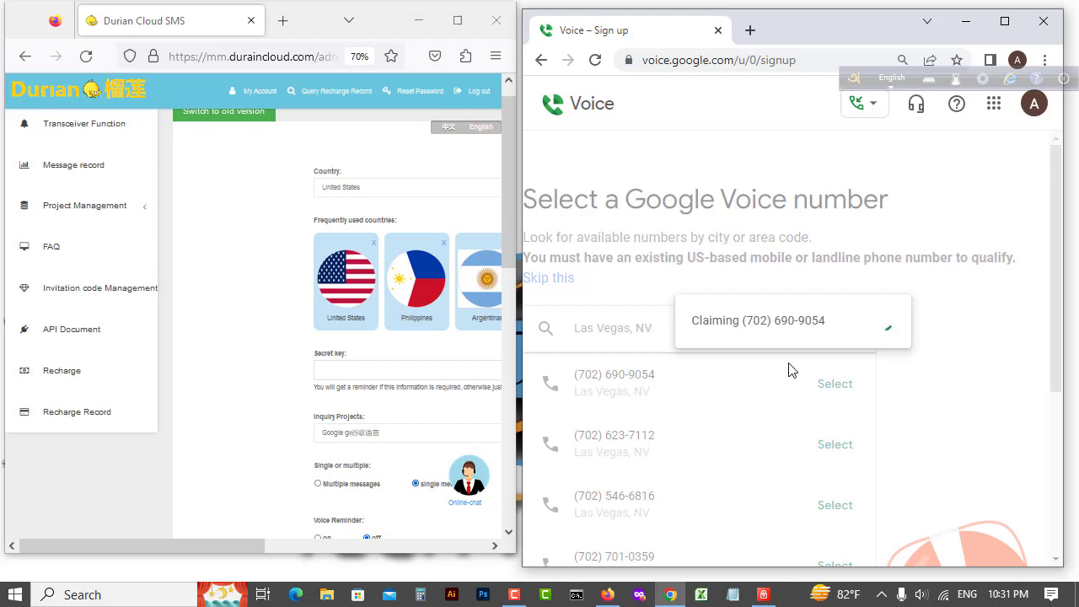
left_click(554, 294)
- Enter the copied phone number as the number to link and request the verification code
left_click(725, 304)
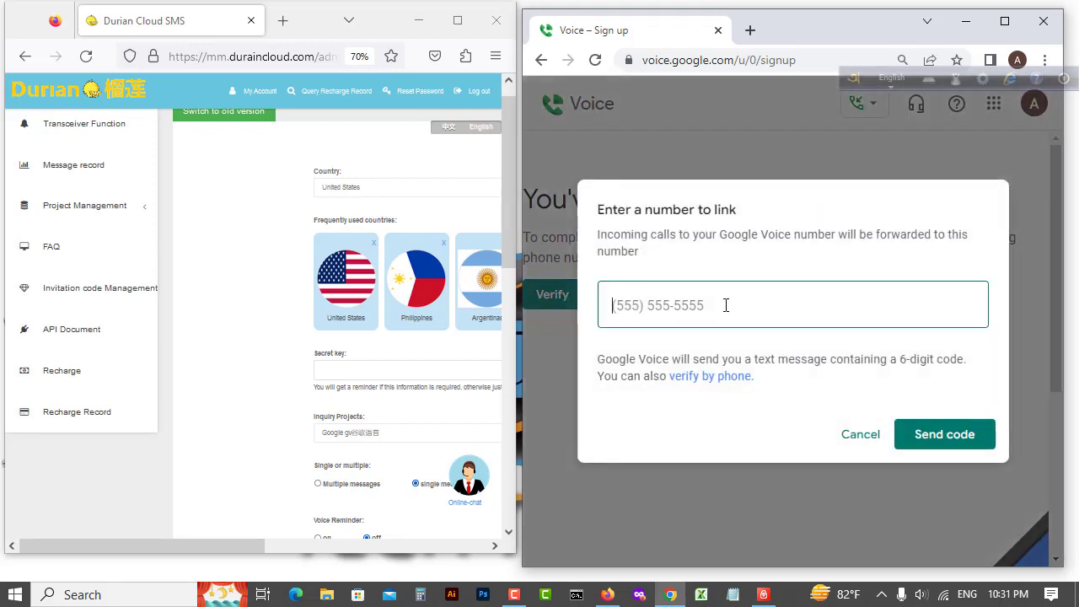
key("ctrl+v")
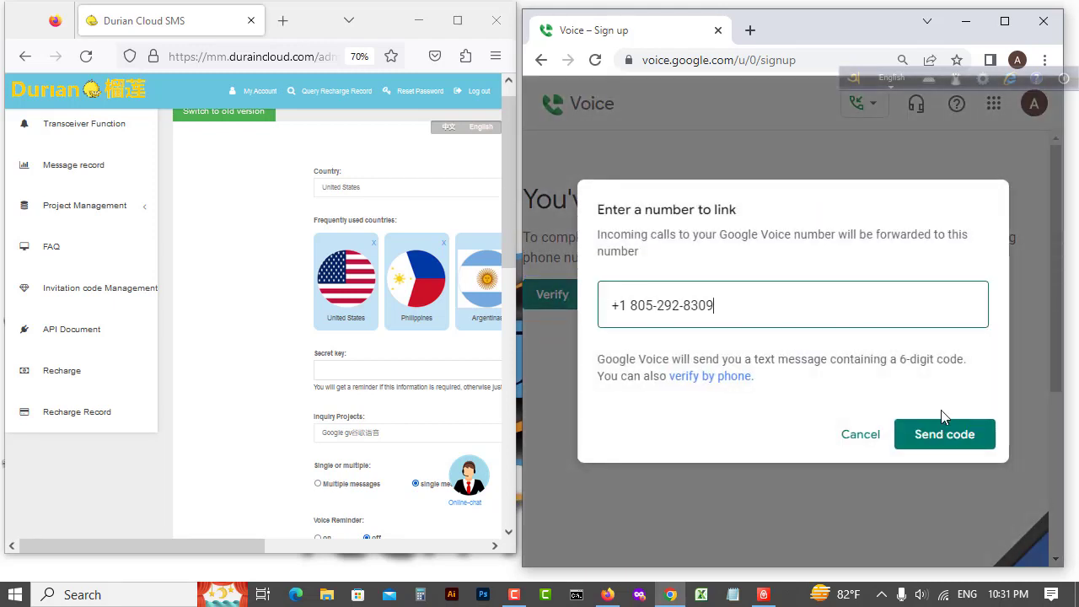
left_click(967, 438)
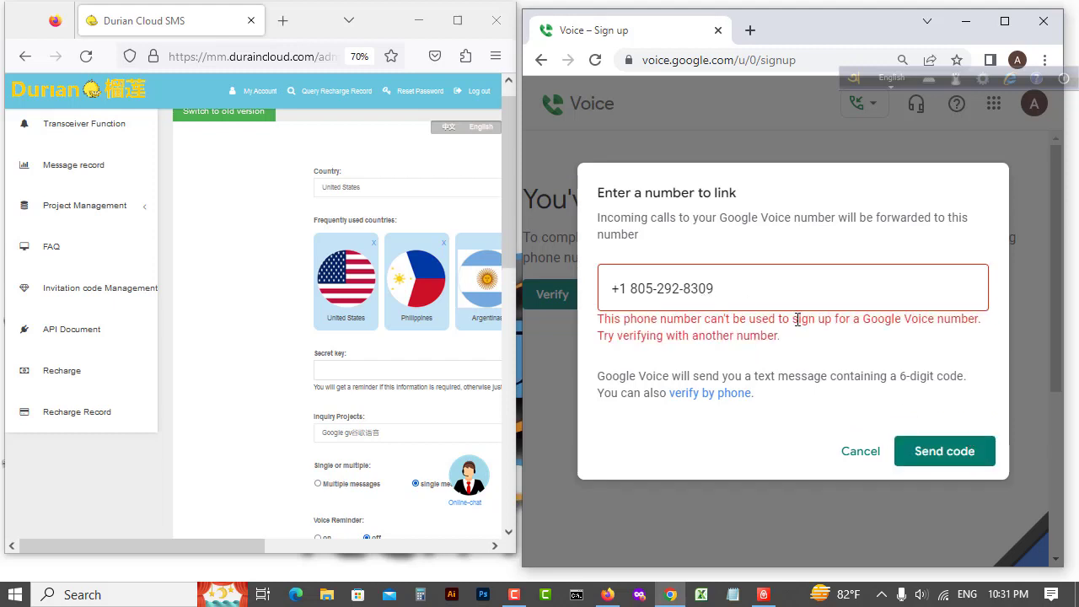
- Enlarge the Durian Cloud SMS window and add the current phone number to the blacklist
left_click(458, 20)
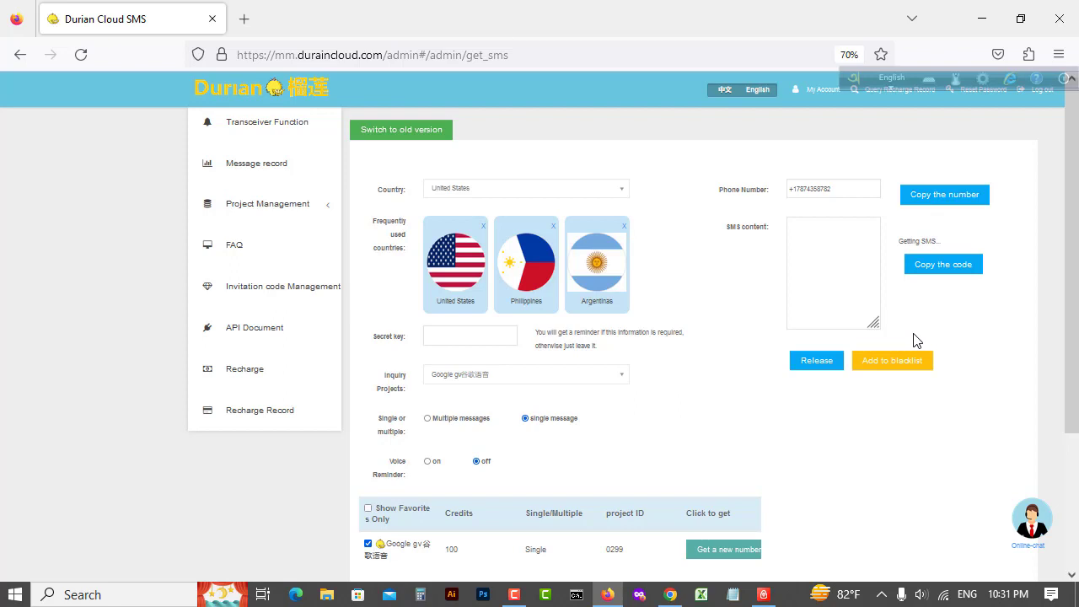
left_click(883, 369)
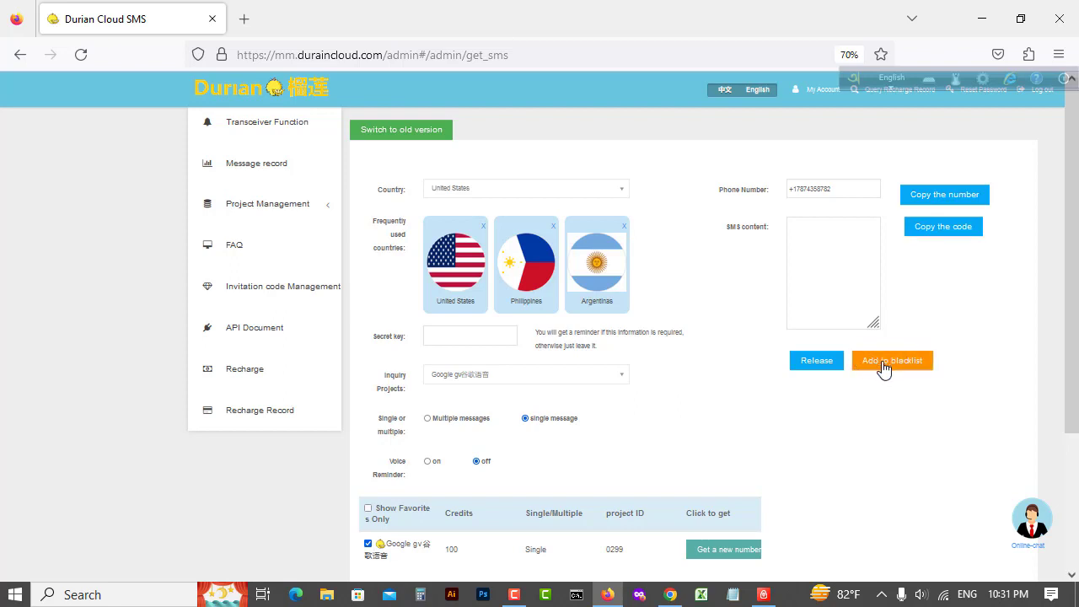
left_click(881, 368)
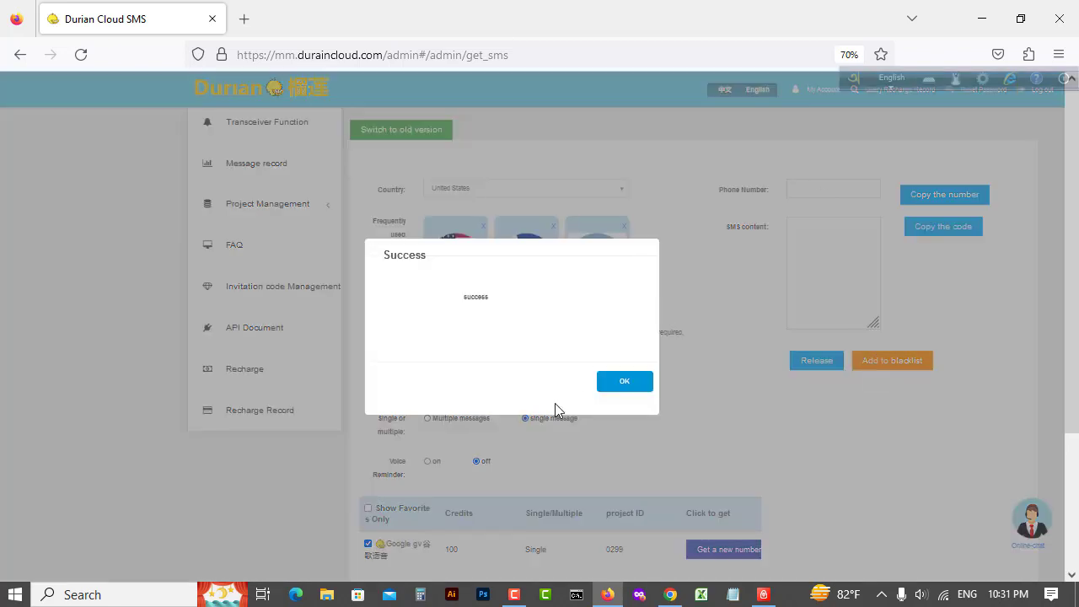
left_click(612, 384)
- Request a new United States number for the Google gv谷歌语音 project, retrying if needed, and copy the number obtained
scroll(699, 439, "down", 2)
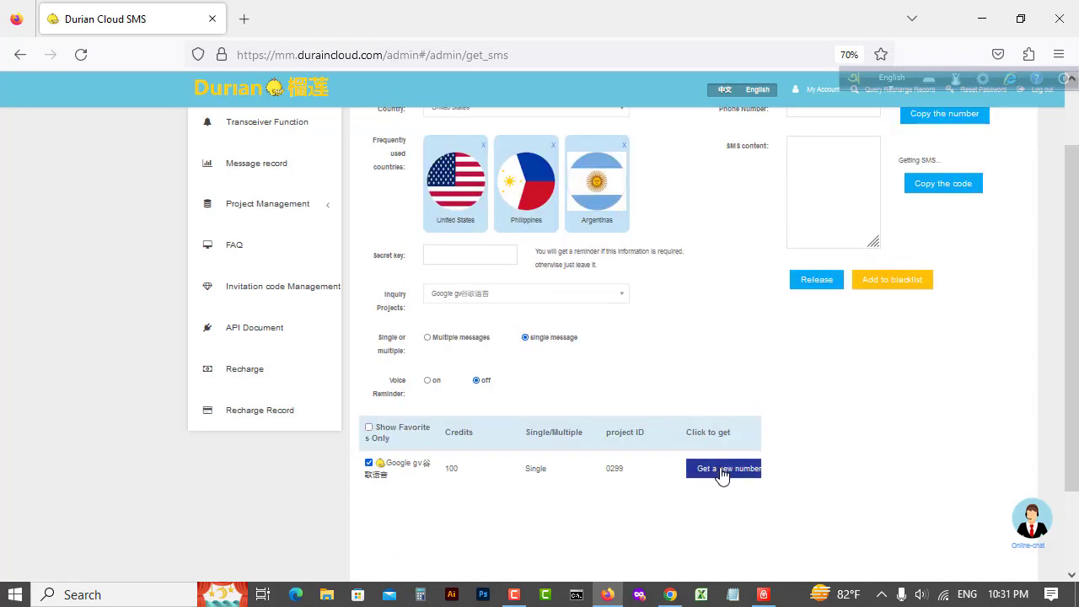
left_click(721, 470)
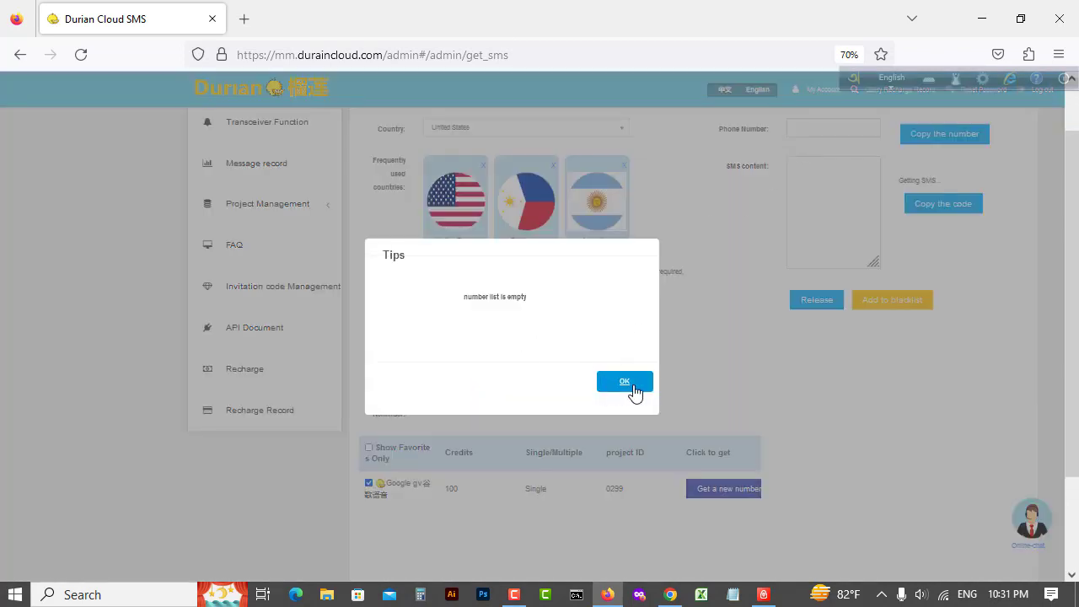
key("ctrl+a")
left_click(624, 383)
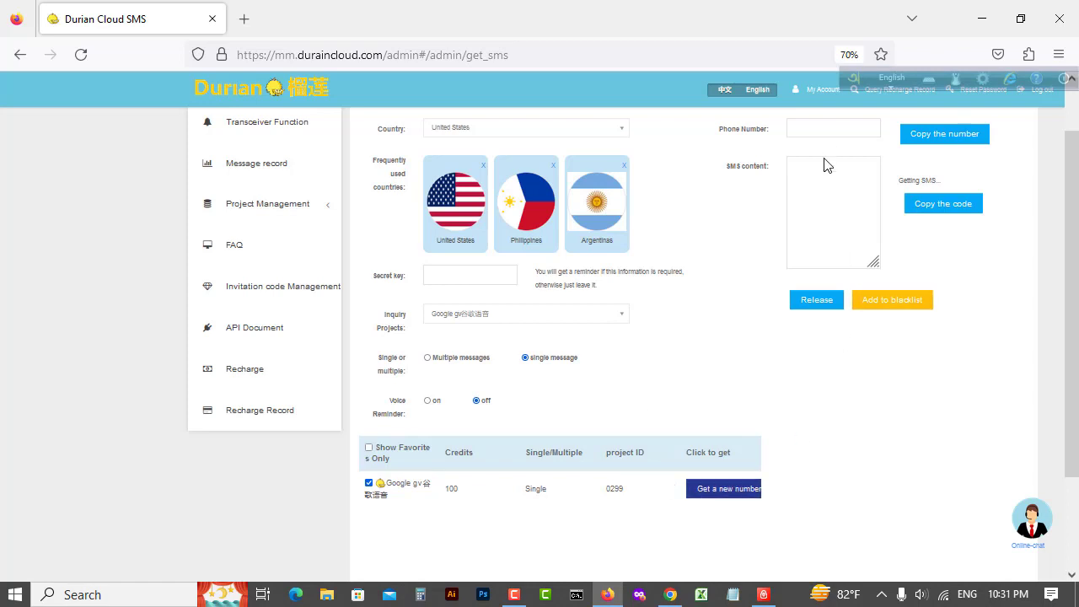
left_click(720, 488)
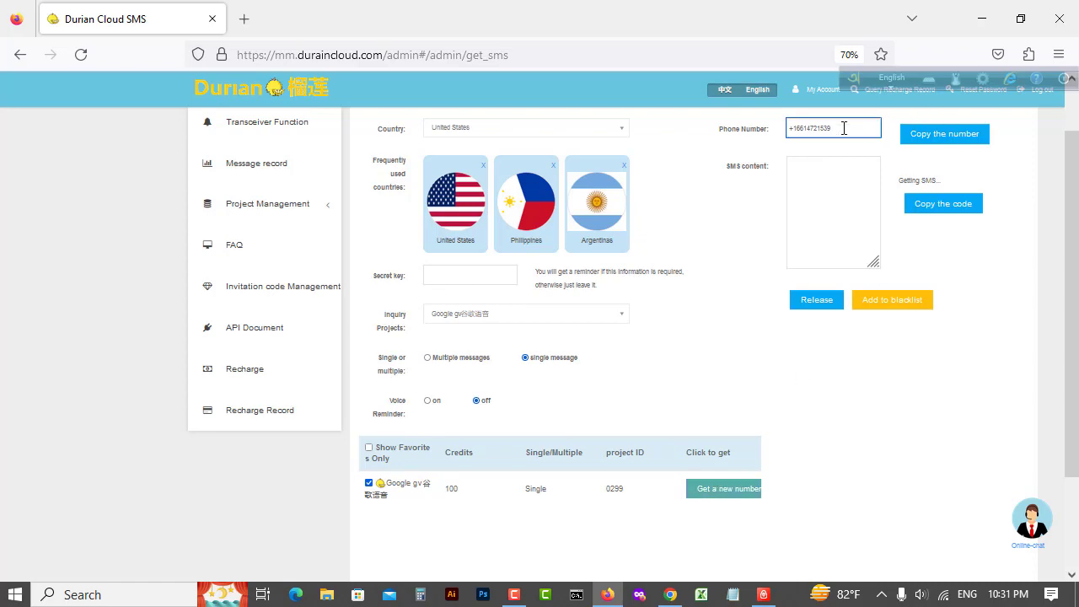
left_click(934, 135)
- Return to Google Voice, paste over the number to link and request the verification code again
left_click(1022, 20)
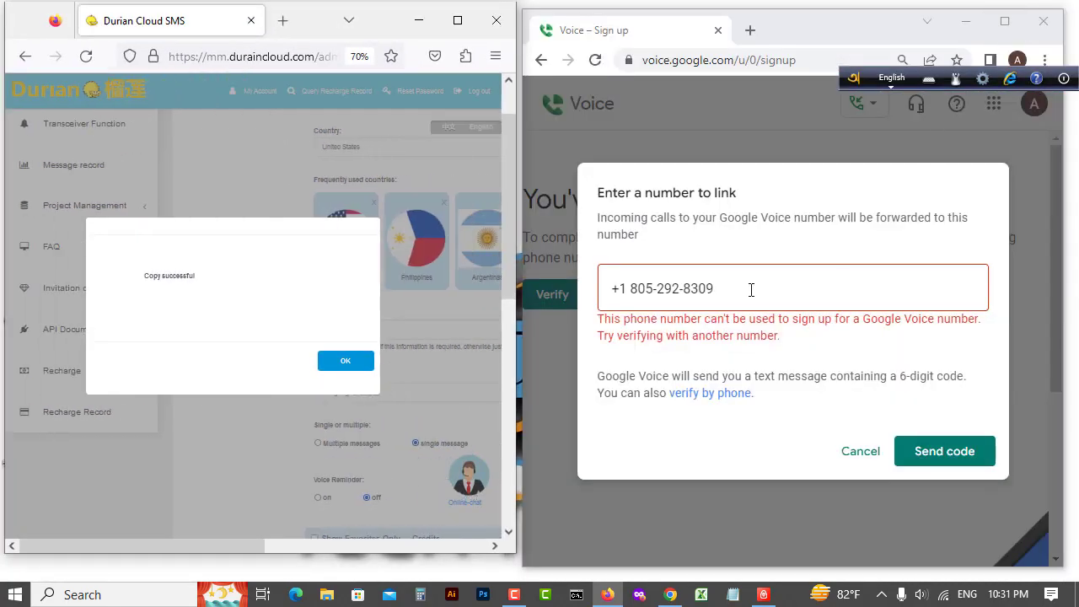
left_click_drag(751, 289, 590, 289)
right_click(624, 297)
left_click(686, 346)
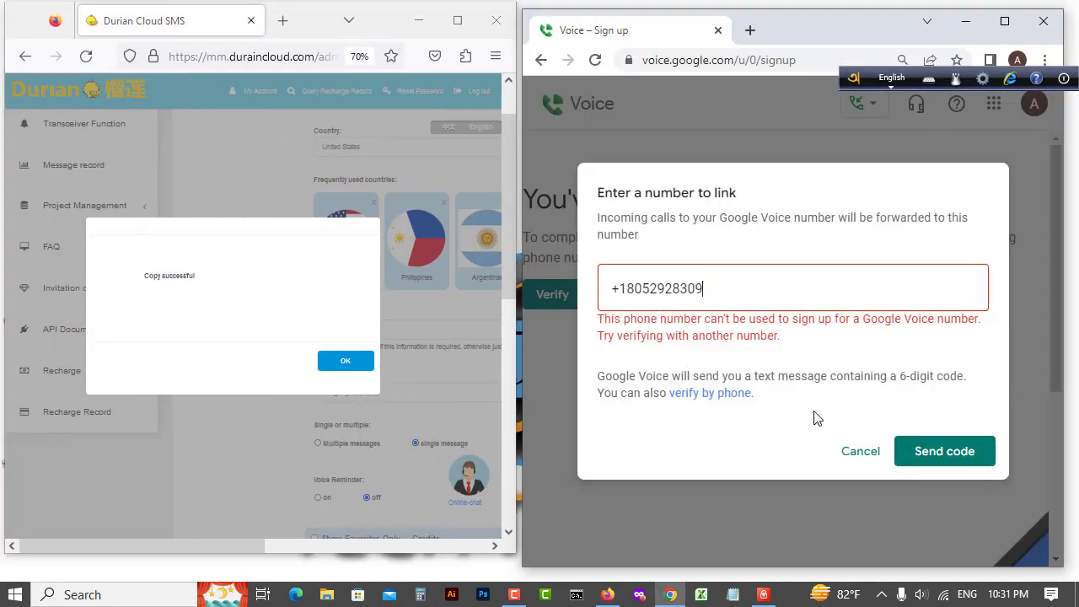
left_click(925, 460)
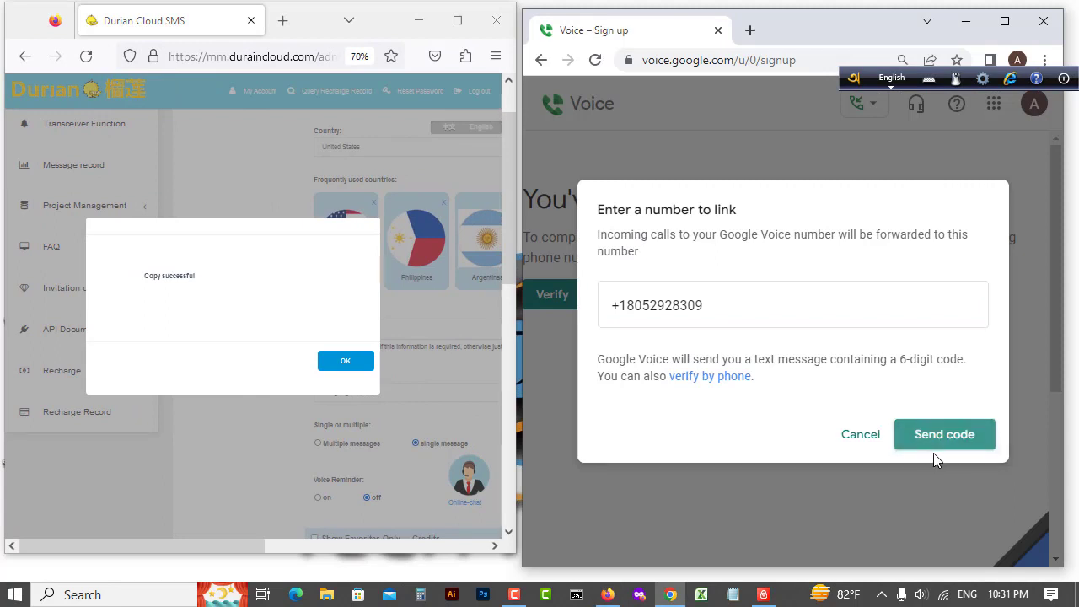
- Go back to Durian Cloud SMS, check for an incoming message and blacklist the current phone number
left_click(329, 362)
left_click(458, 21)
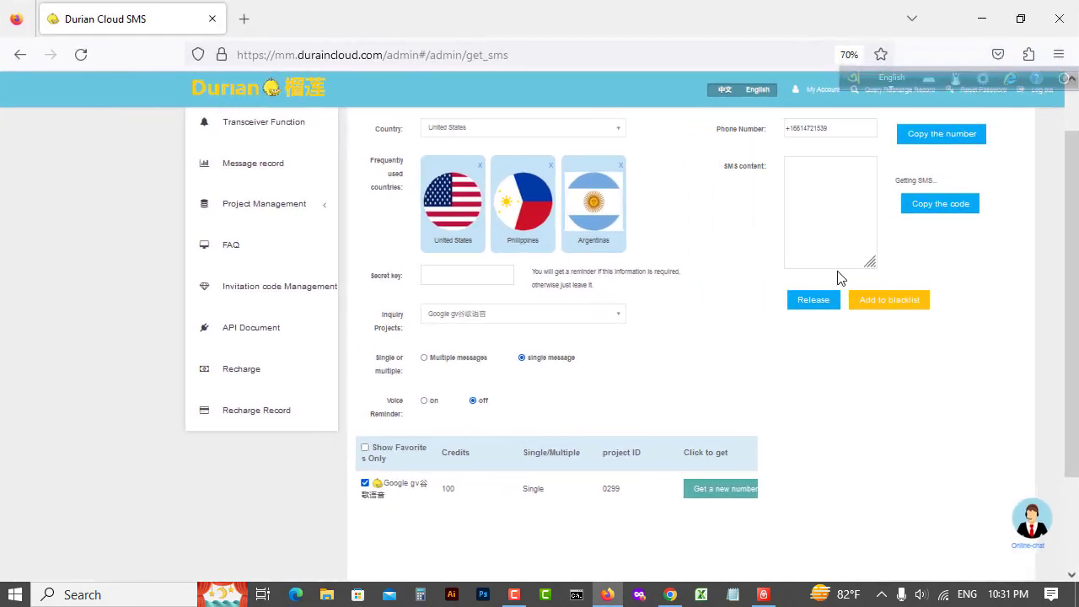
scroll(882, 284, "down", 1)
scroll(868, 299, "up", 2)
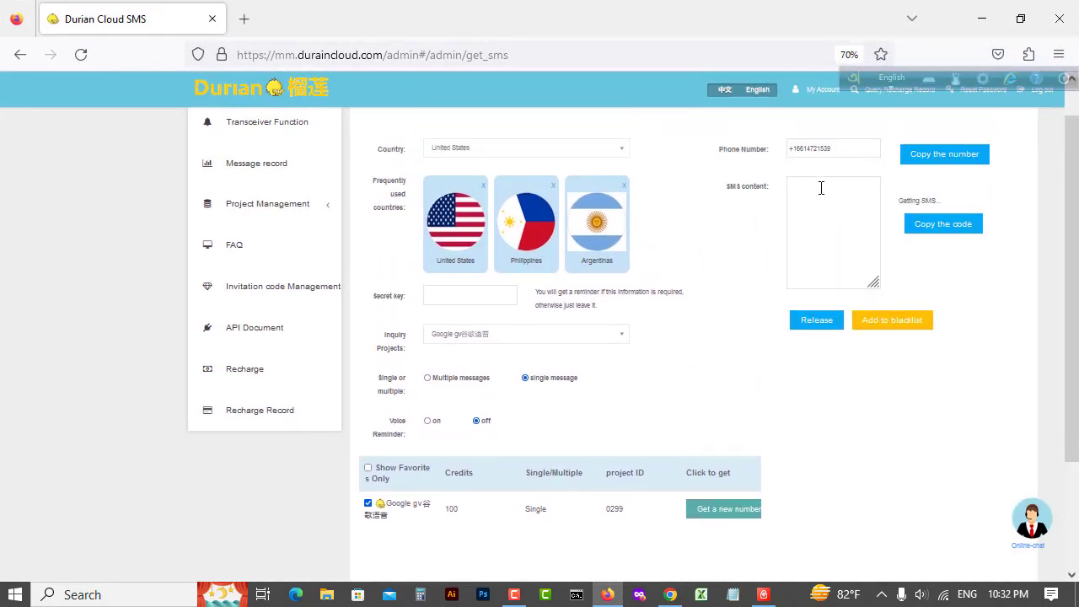
left_click(891, 328)
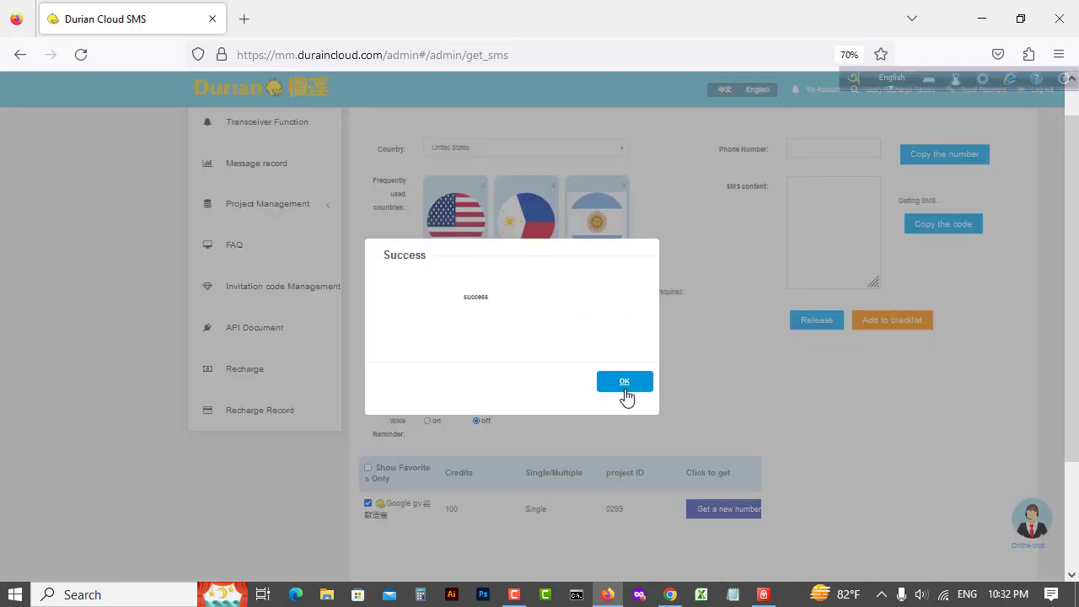
left_click(624, 383)
- Obtain a replacement number for the Google gv谷歌语音 project and copy it
left_click(730, 510)
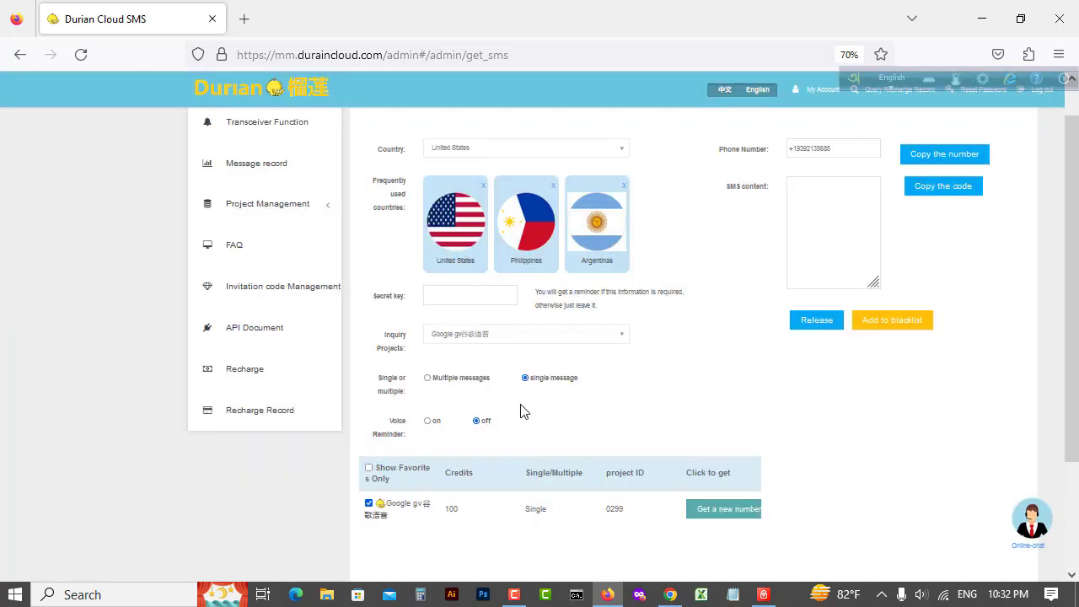
left_click(940, 155)
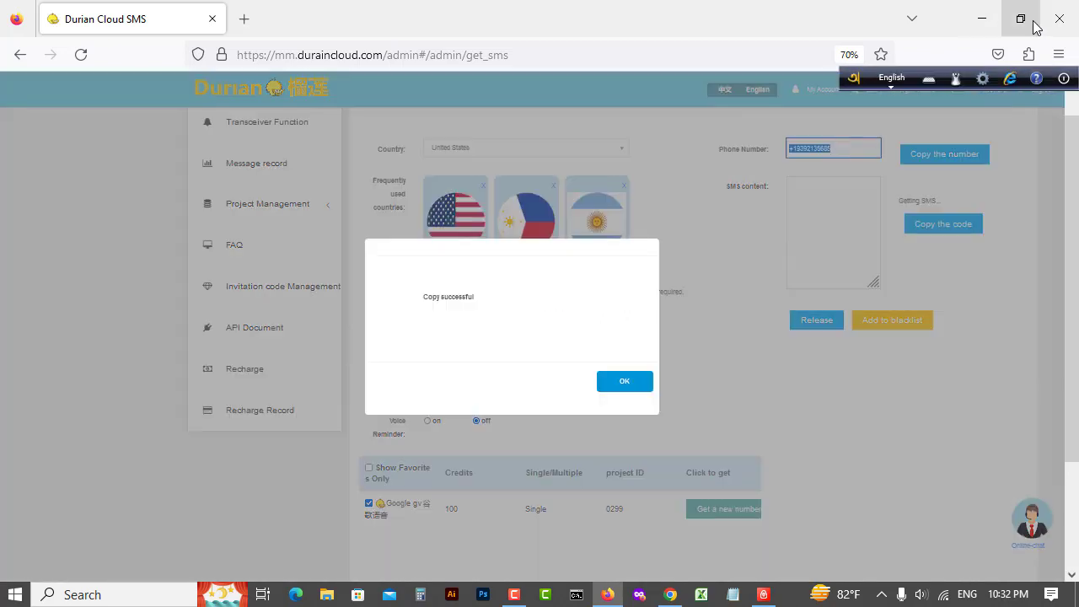
- Paste over the number to link on the Google Voice sign-up page and request another verification code
left_click(1021, 18)
left_click_drag(747, 288, 618, 290)
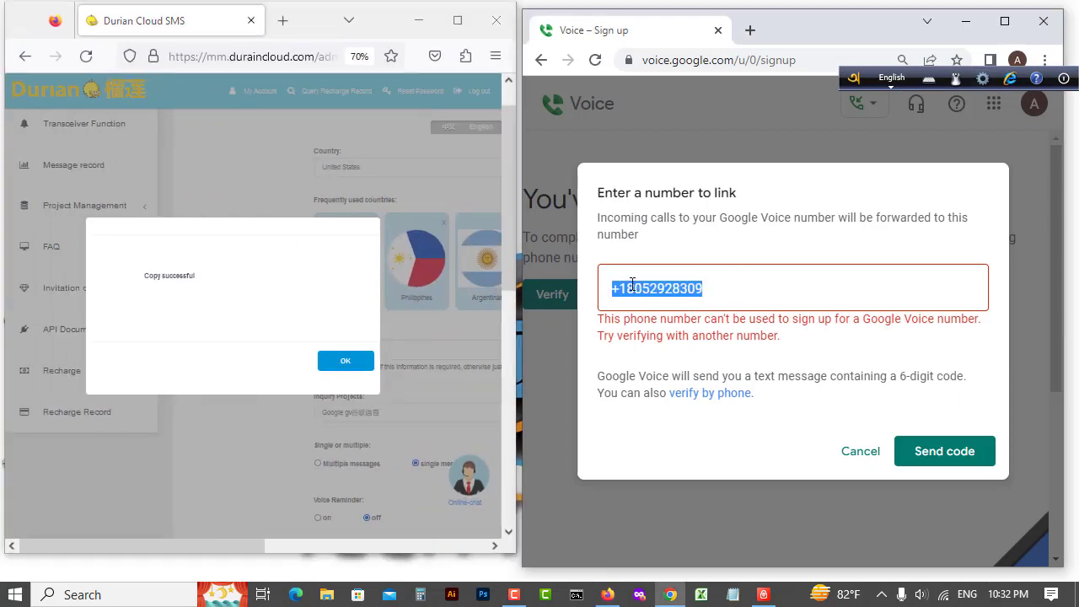
right_click(633, 285)
left_click(679, 339)
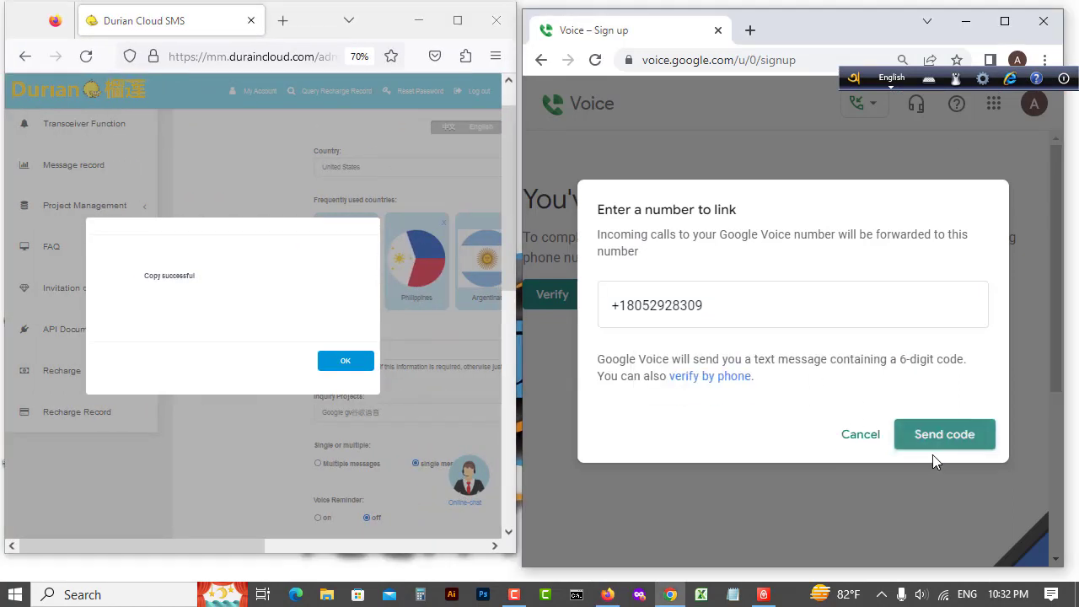
left_click(933, 447)
- Close the copy confirmation in Durian Cloud SMS and blacklist the number currently held
left_click(330, 364)
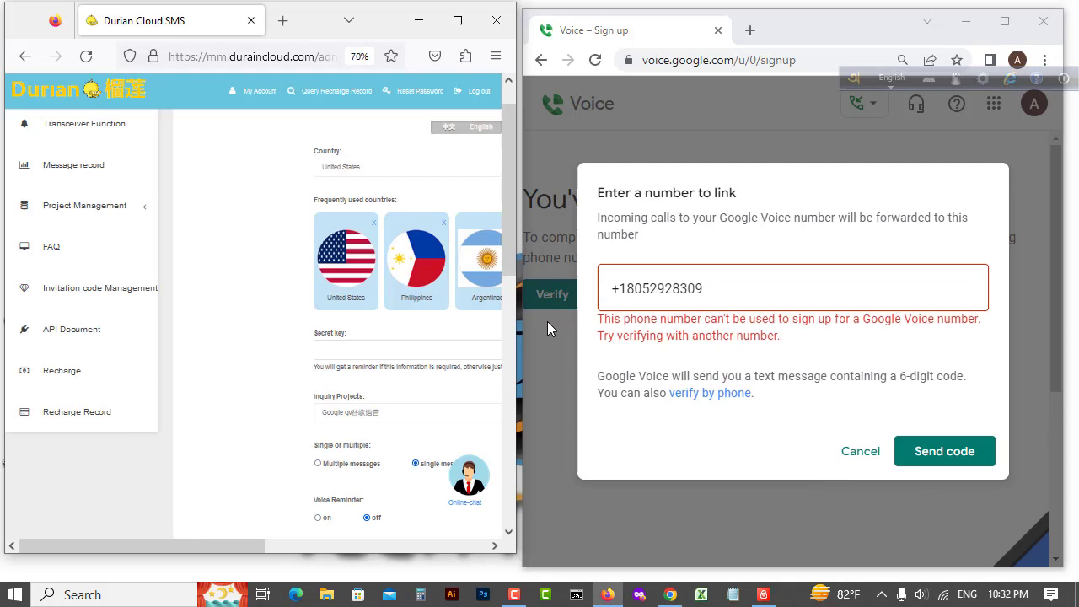
left_click(458, 20)
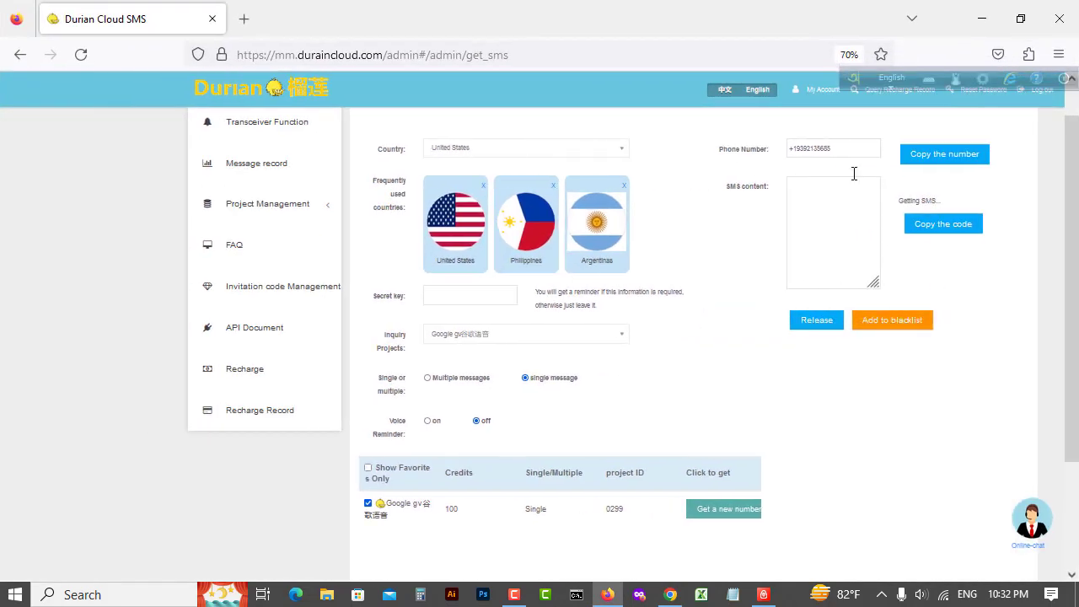
left_click(726, 509)
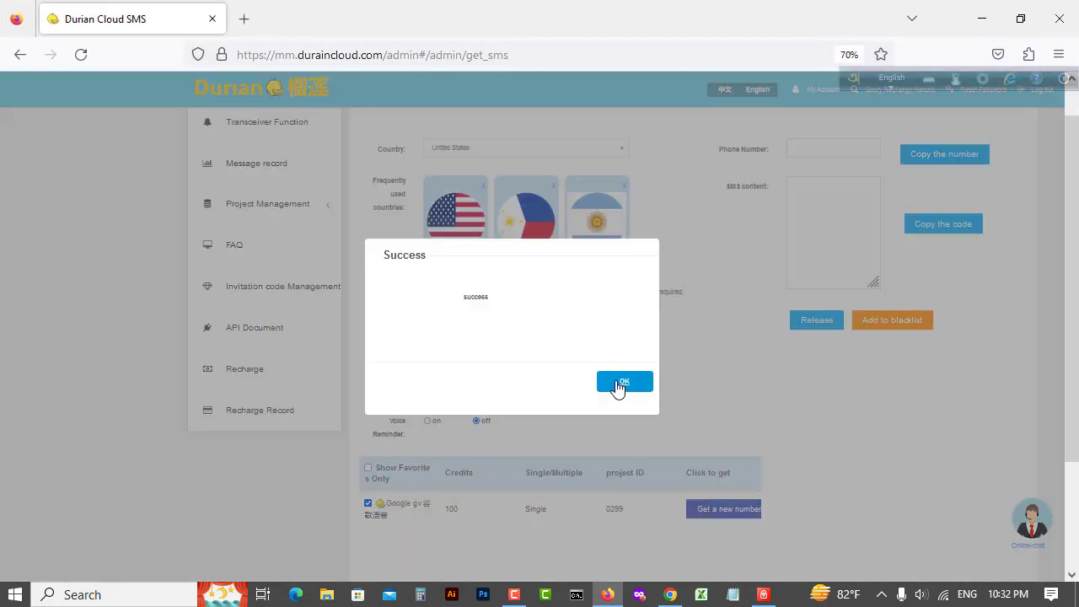
left_click(623, 380)
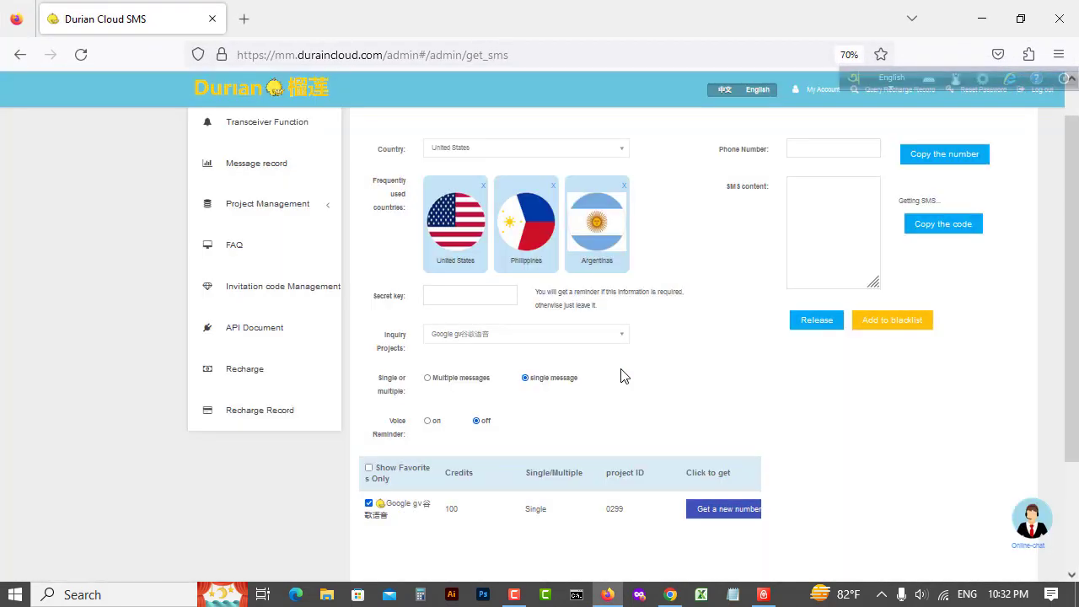
- Try to request another number for the Google gv谷歌语音 project
left_click(730, 513)
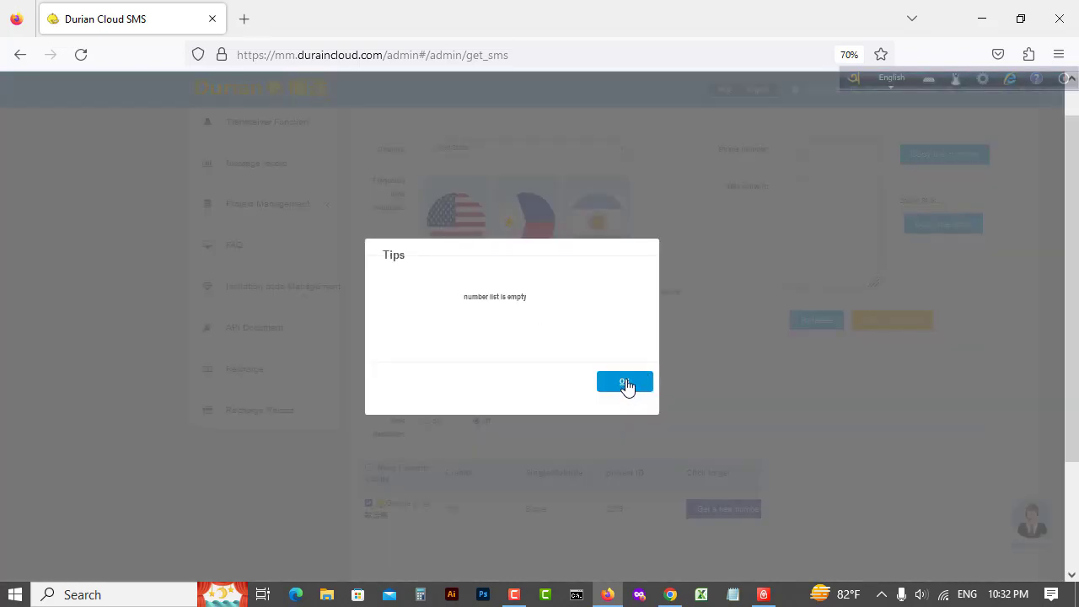
left_click(626, 386)
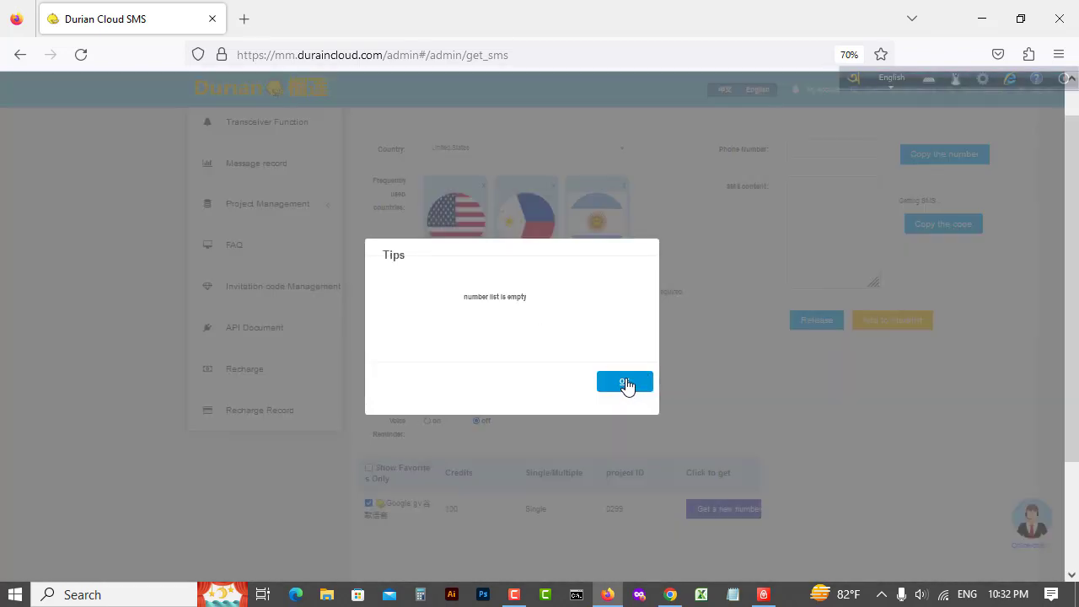
left_click(625, 383)
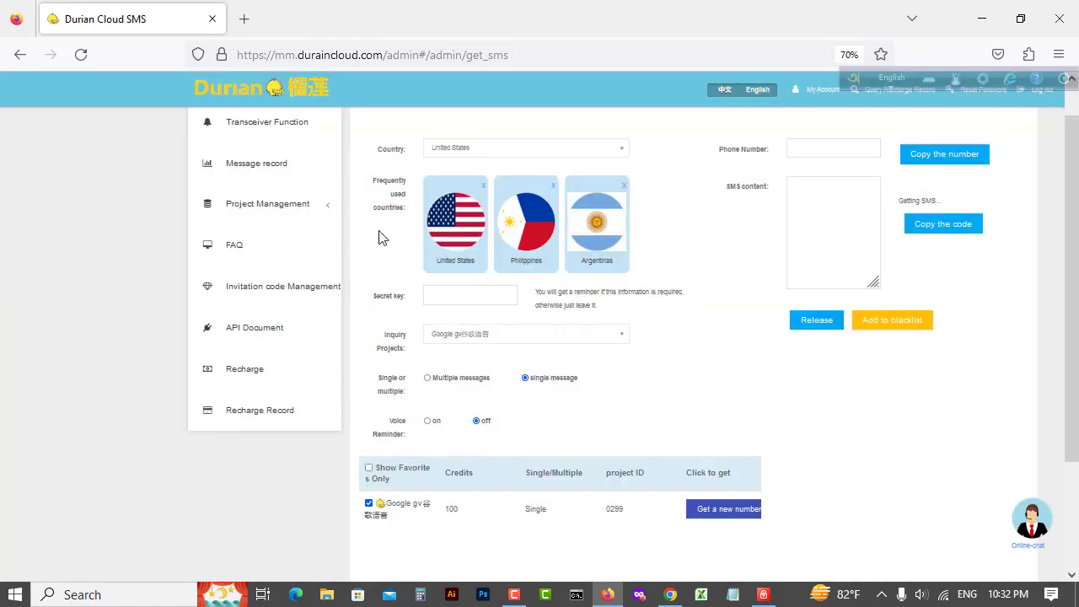
- Change the inquiry project to 有米APP, add it to the favourites and request a new United States number for it
scroll(422, 426, "down", 1)
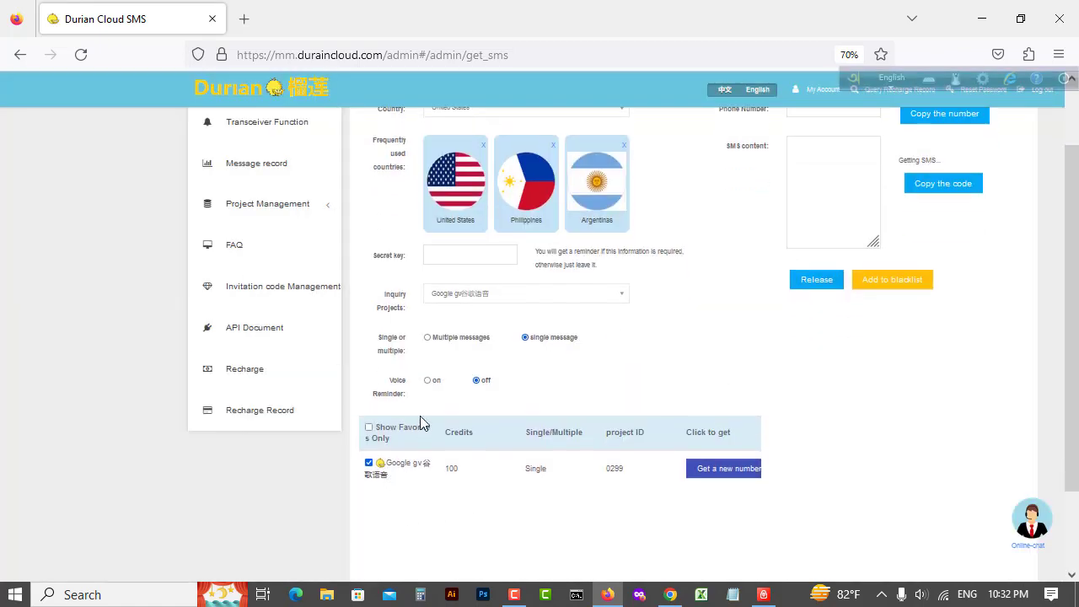
left_click(506, 295)
left_click(460, 374)
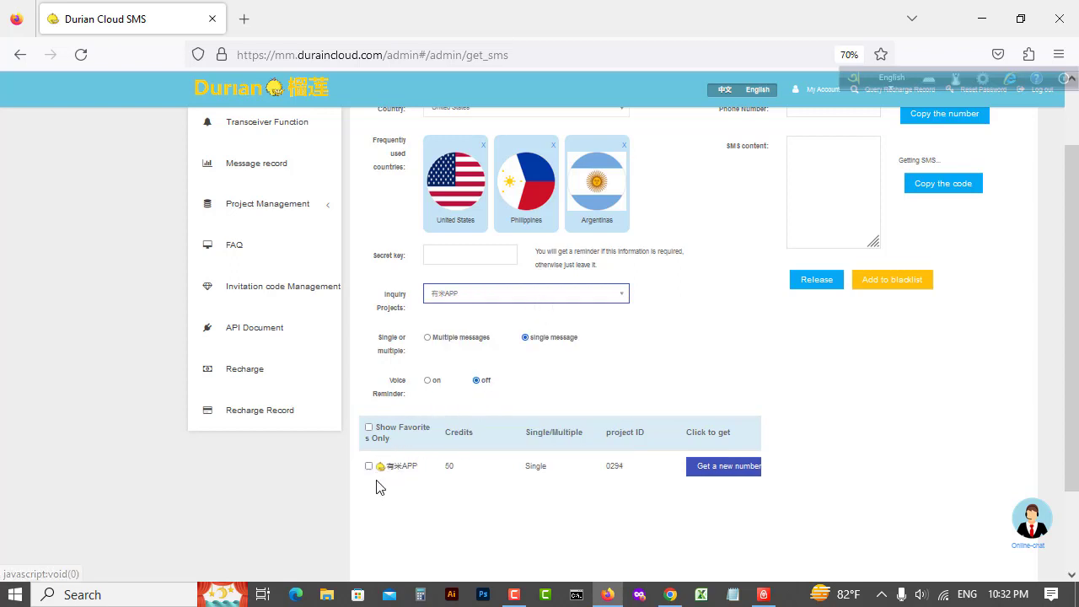
left_click(368, 468)
left_click(369, 468)
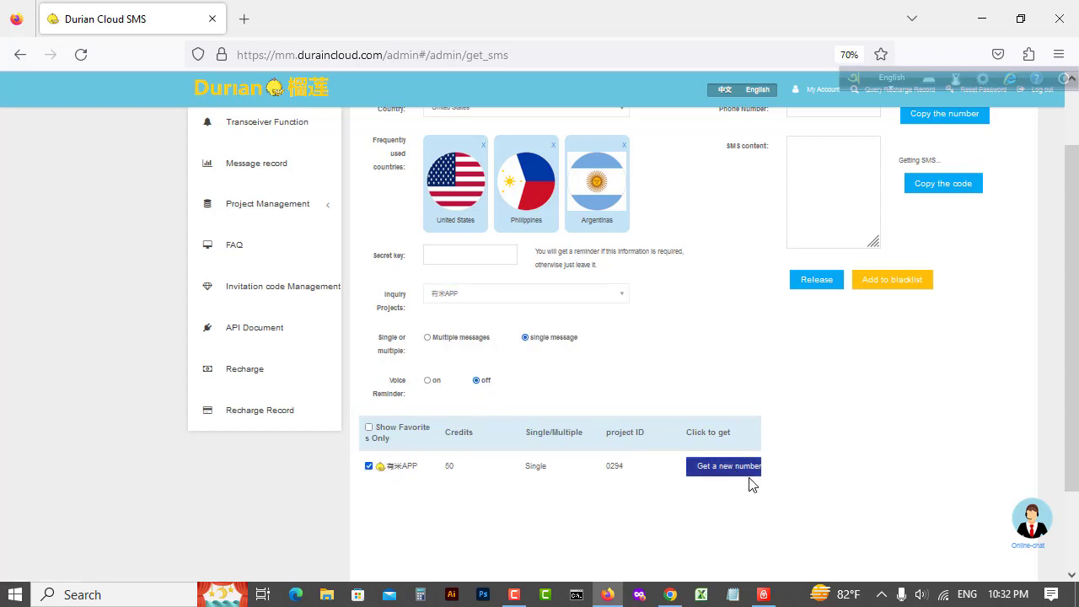
scroll(779, 457, "up", 1)
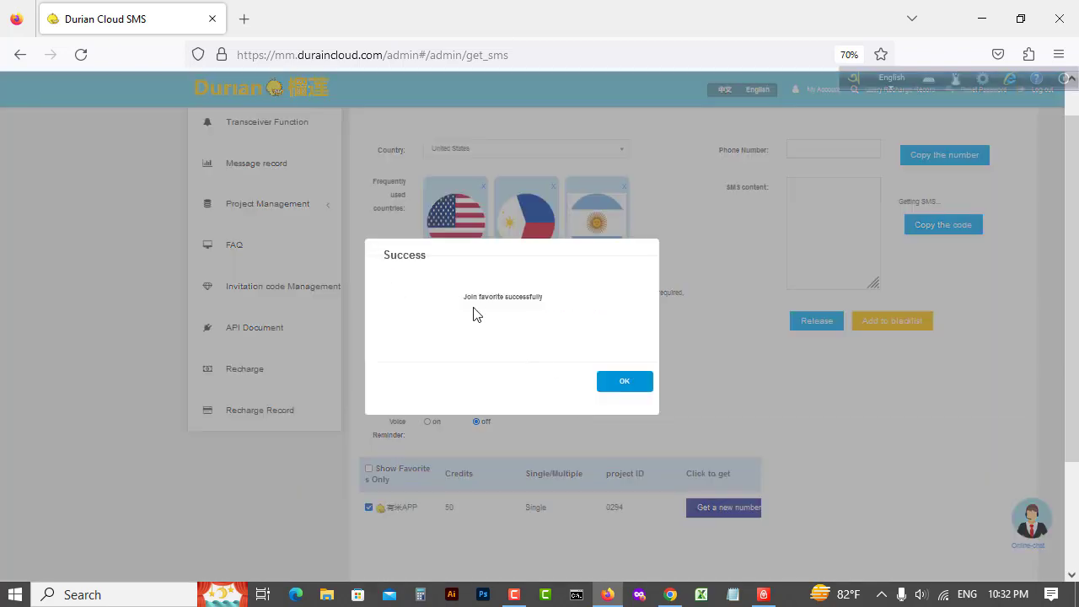
left_click(628, 384)
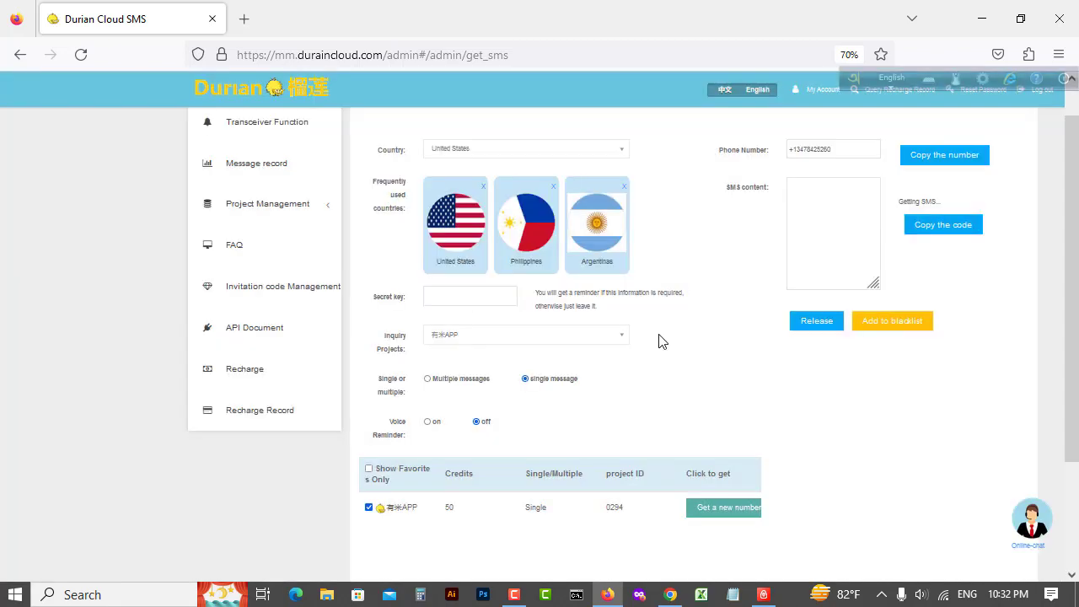
- Switch the number request page to the old version
left_click(402, 137)
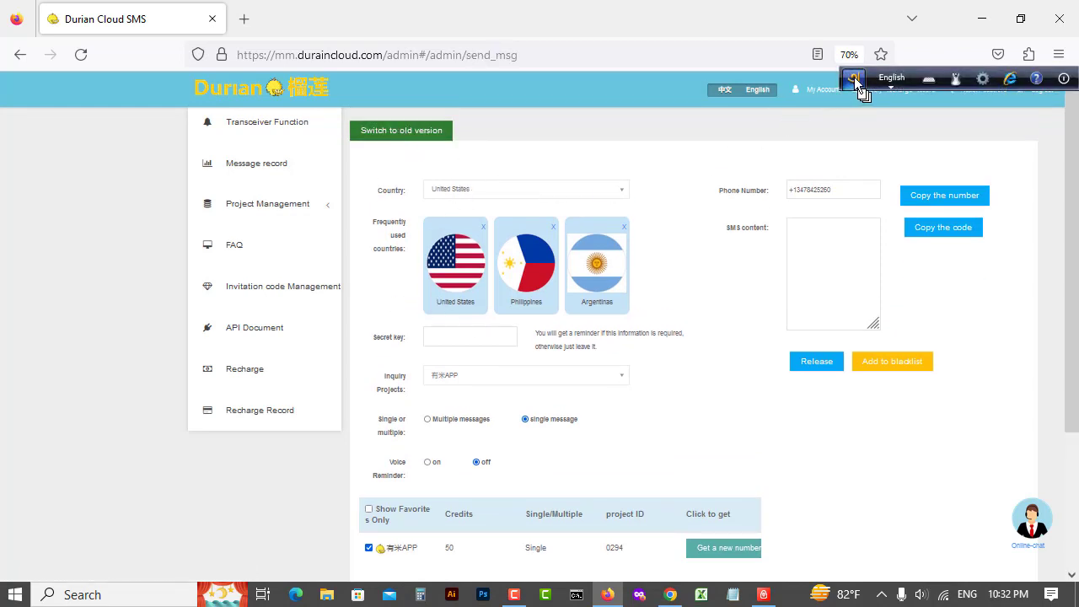
- Move the floating language toolbar aside and set the country for the number request to United States
left_click_drag(854, 77, 792, 83)
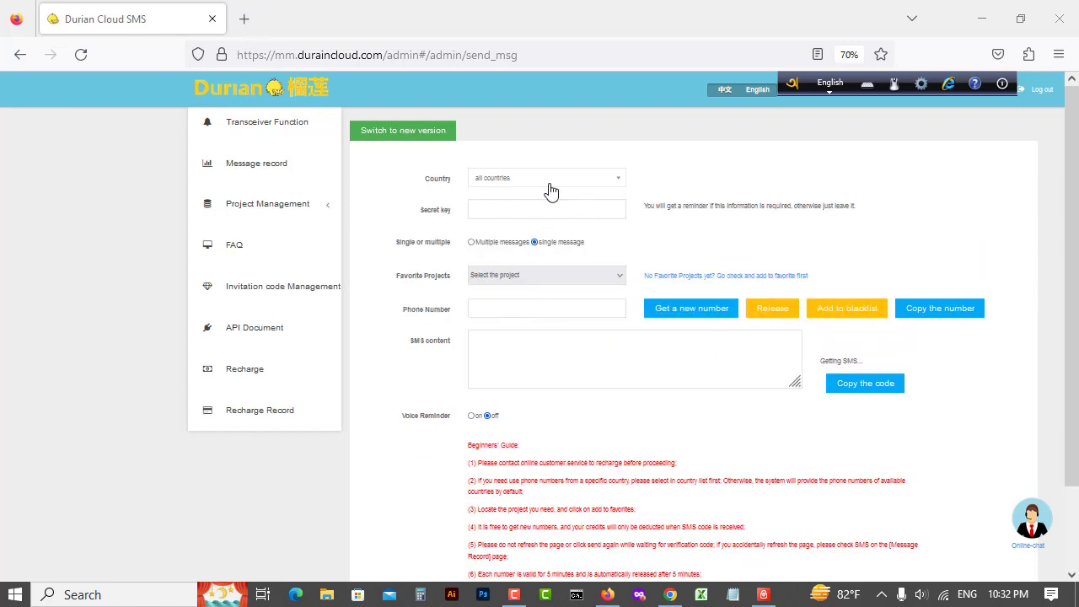
left_click(508, 180)
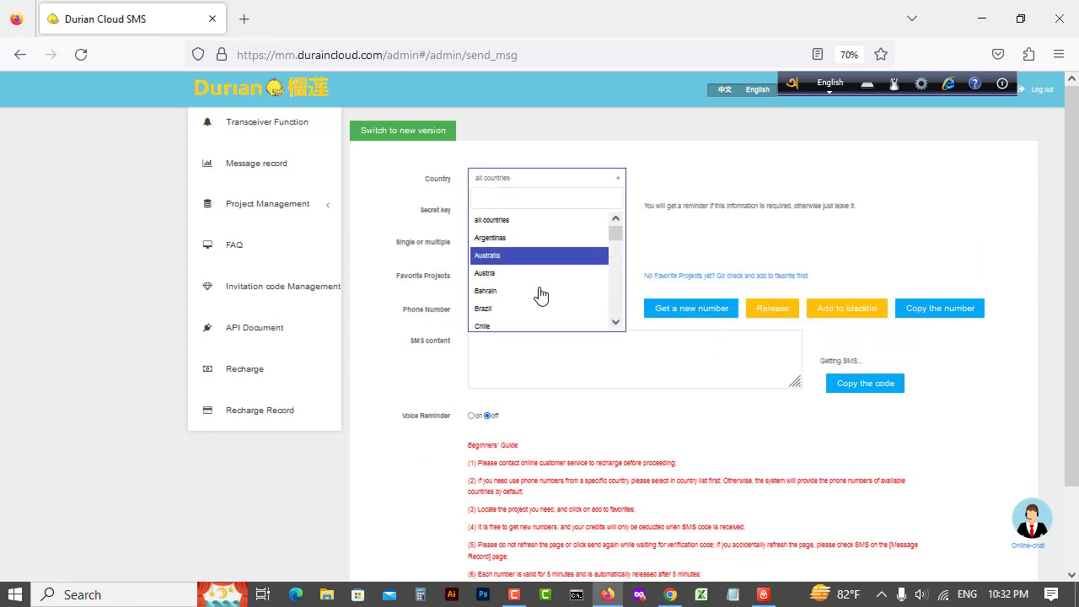
scroll(493, 273, "down", 3)
scroll(493, 272, "down", 6)
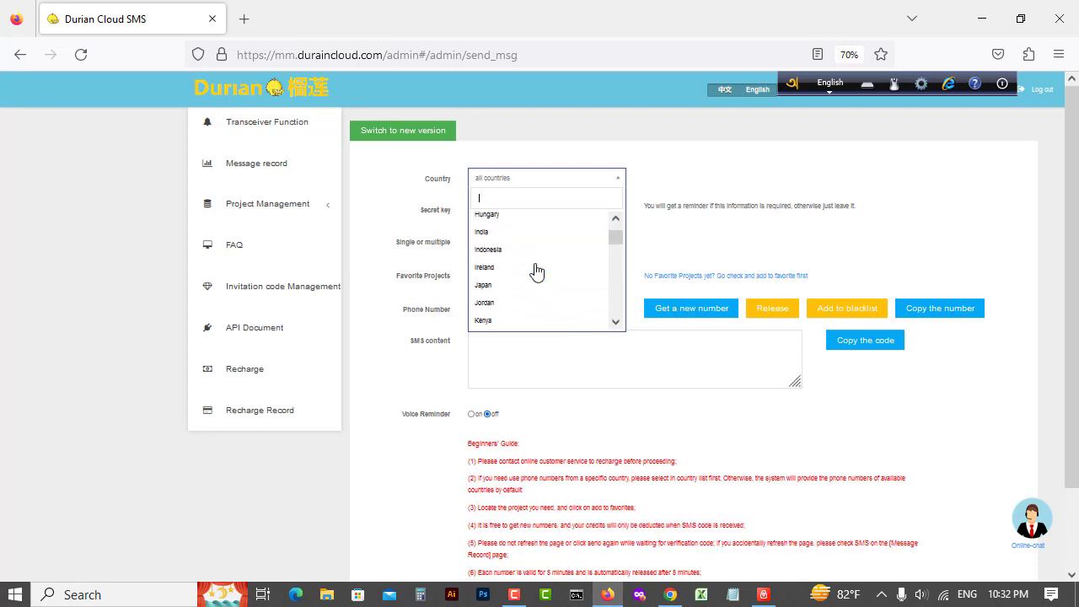
scroll(540, 266, "down", 5)
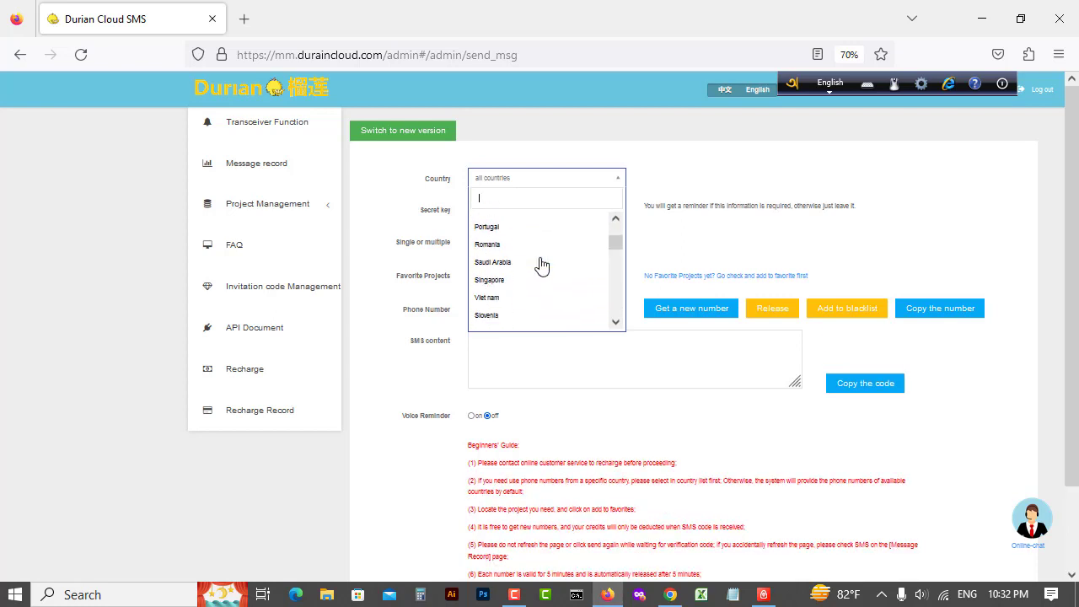
scroll(510, 288, "down", 2)
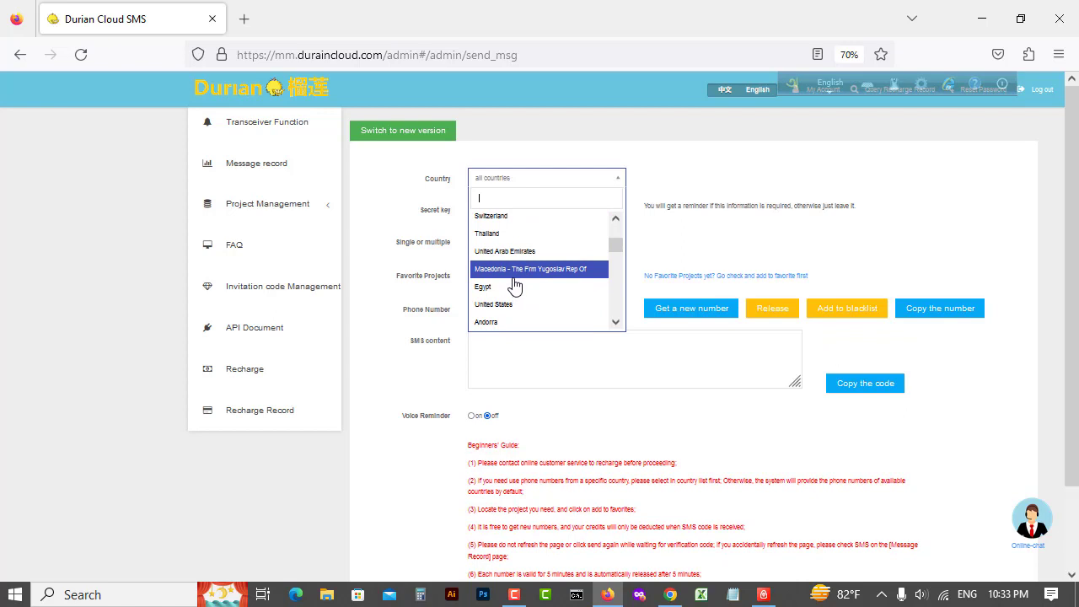
scroll(516, 297, "down", 2)
left_click(517, 262)
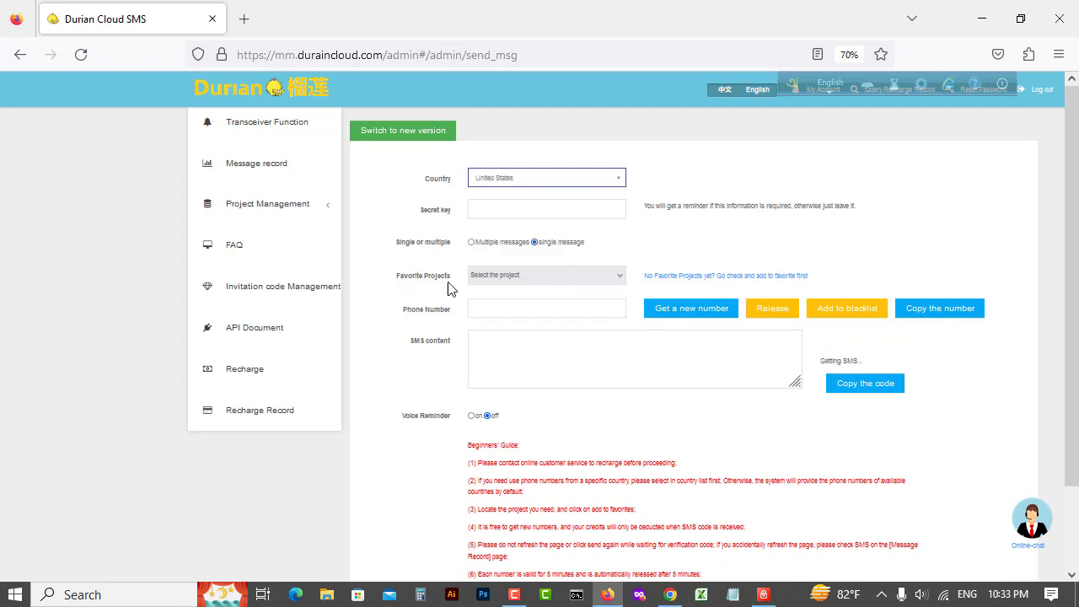
- Choose Google gv谷歌语音 as the favorite project and request a new phone number for it
left_click(554, 278)
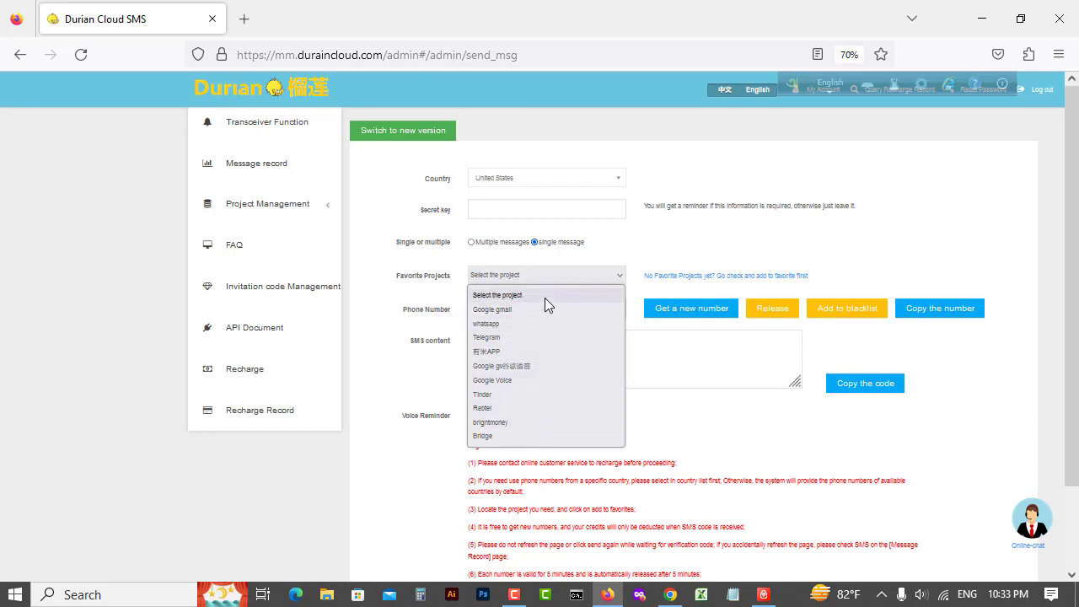
left_click(520, 369)
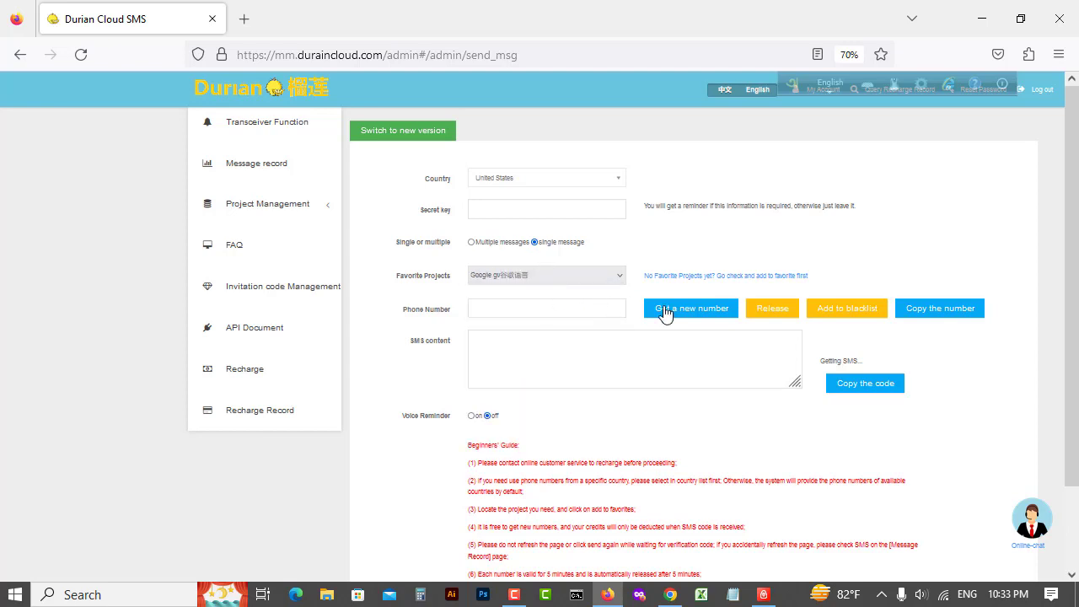
left_click(703, 310)
left_click(693, 312)
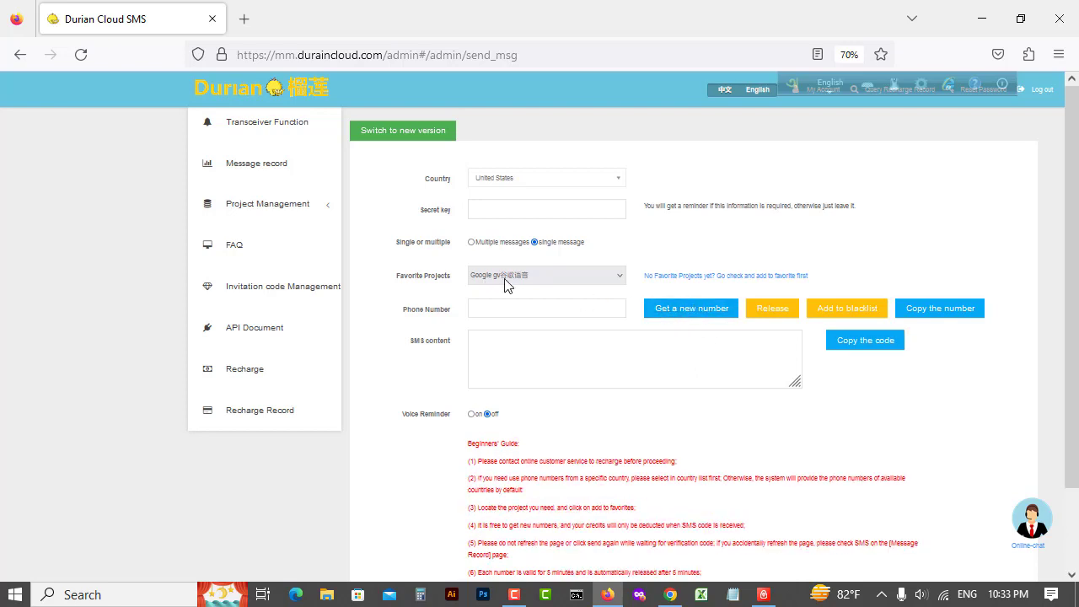
left_click(691, 312)
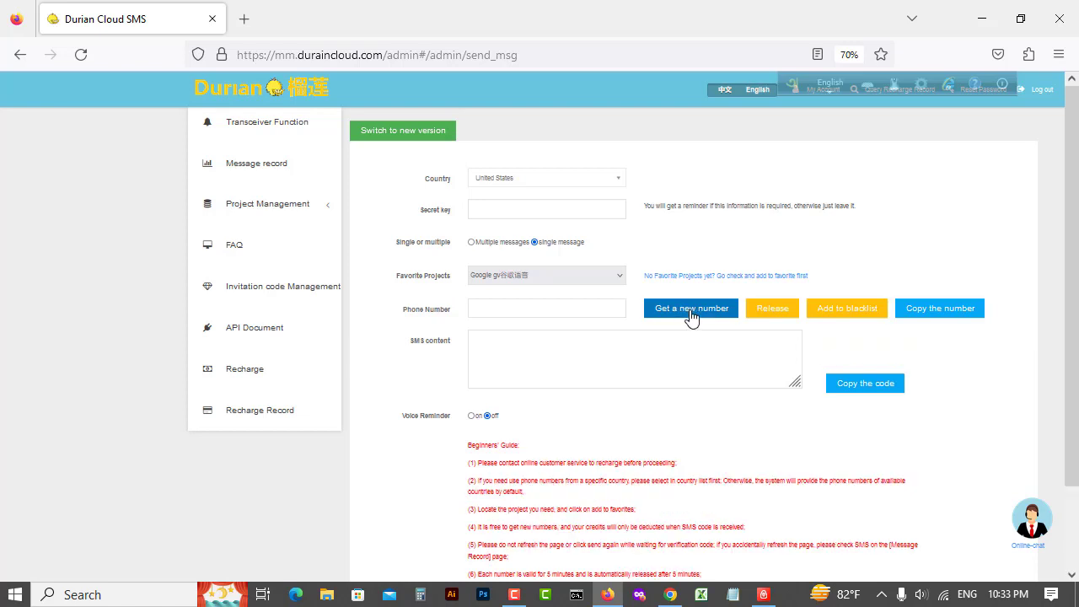
- Copy the newly assigned phone number from the number request form
double_click(528, 311)
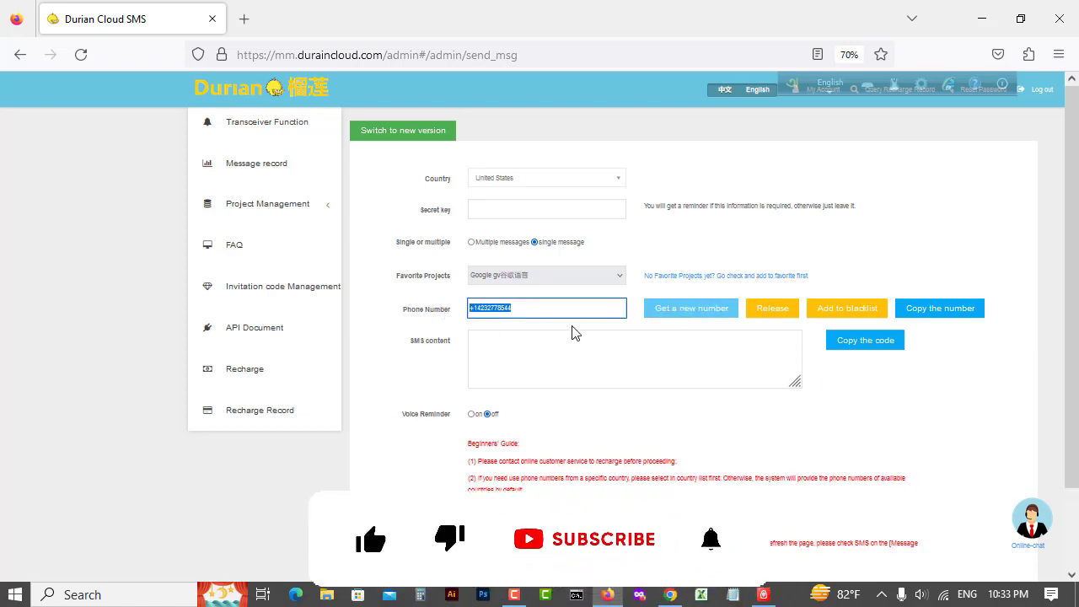
left_click(552, 309)
double_click(552, 309)
right_click(553, 308)
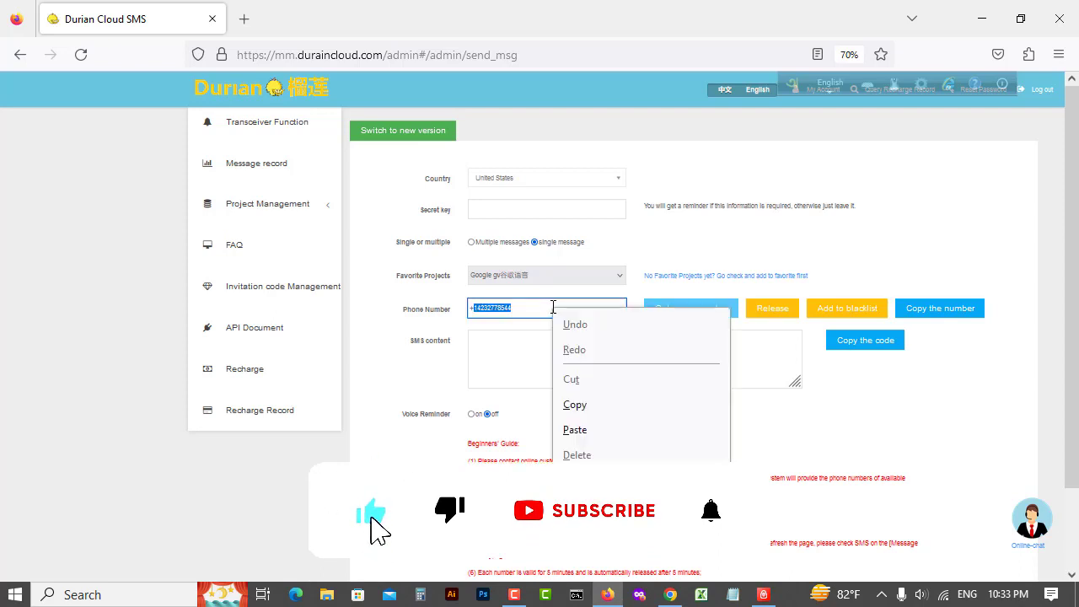
left_click(574, 405)
left_click(568, 306)
double_click(568, 306)
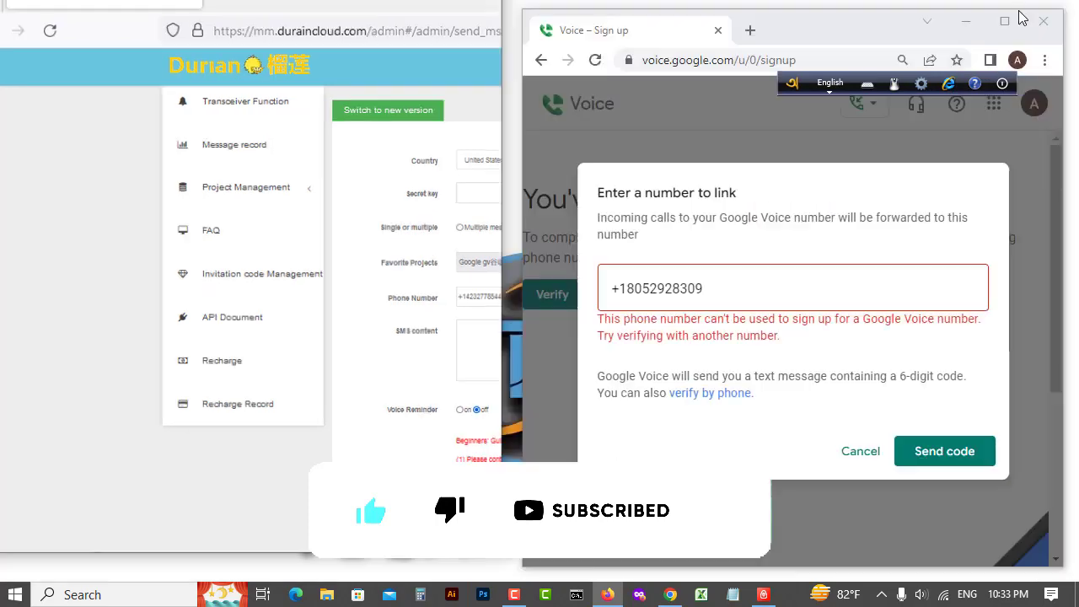
- In Google Voice, replace the number to link with the copied phone number and send the verification code
scroll(378, 326, "right", 1)
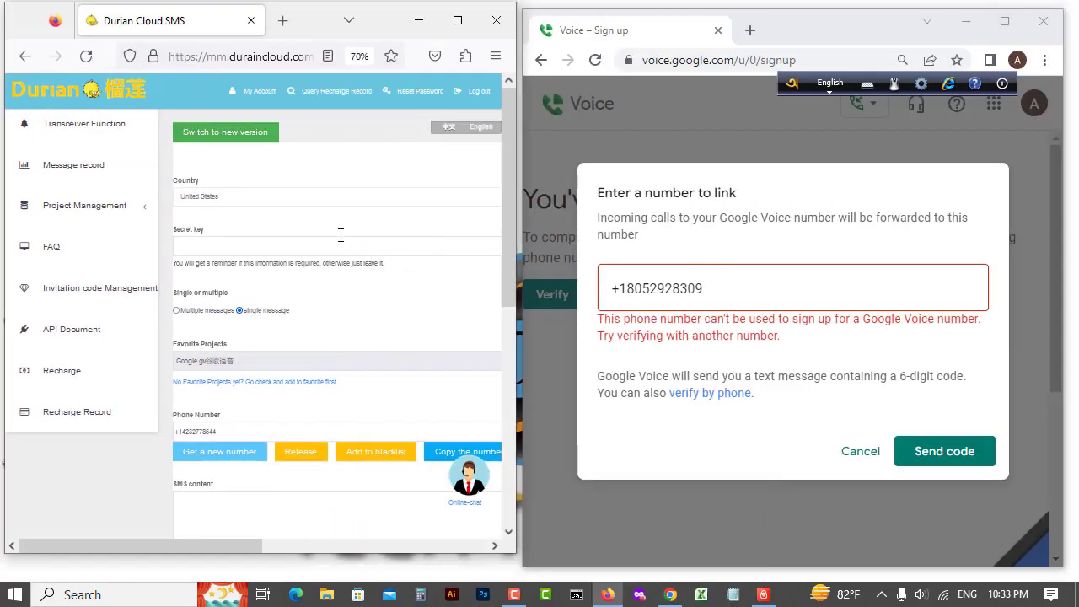
scroll(340, 234, "up", 2)
scroll(338, 239, "down", 1)
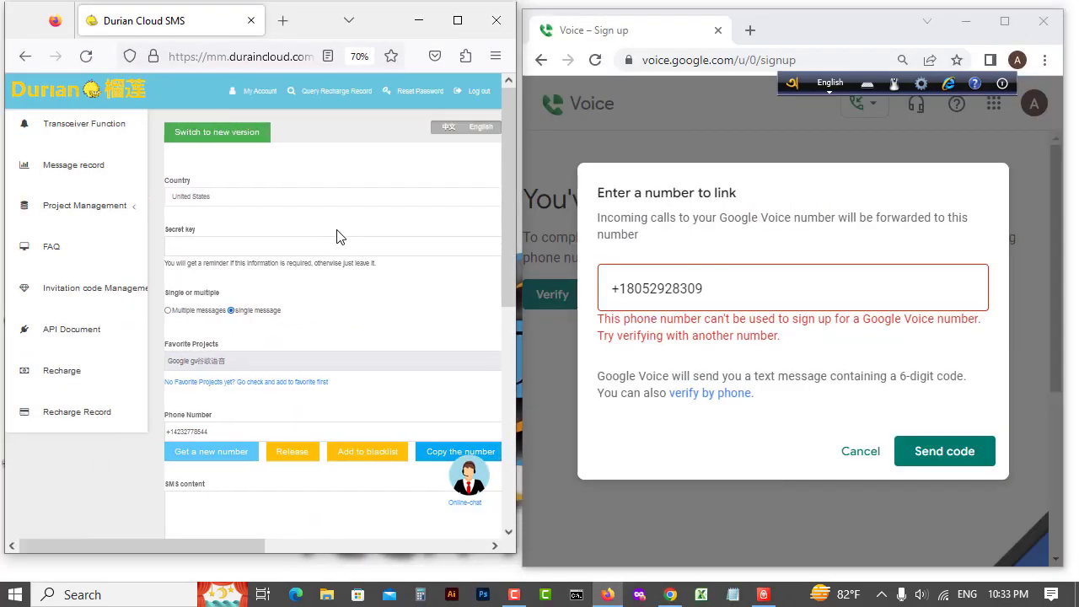
scroll(338, 239, "down", 1)
triple_click(663, 289)
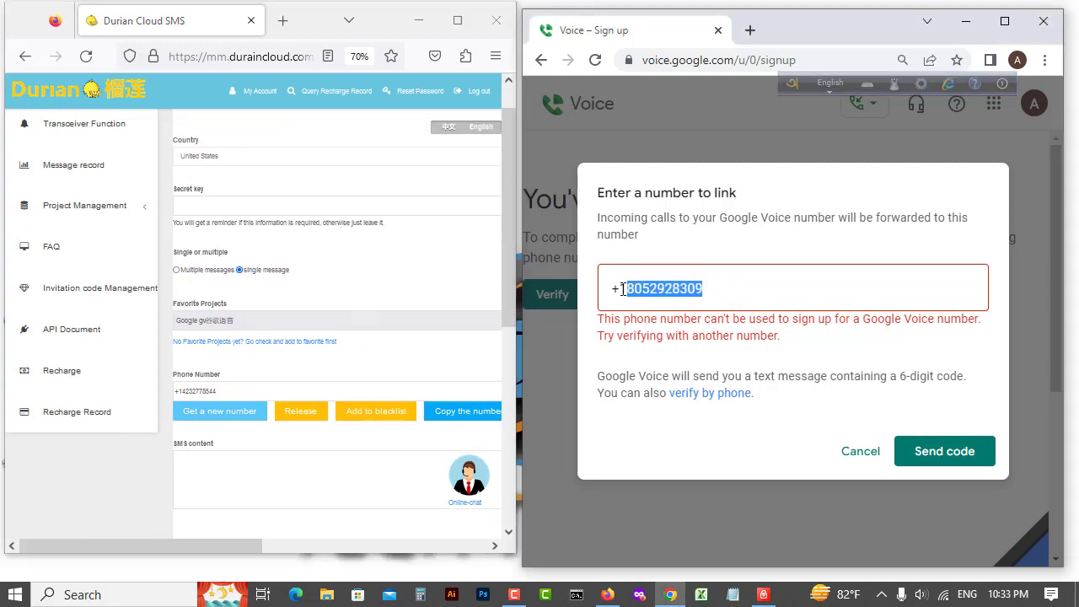
right_click(617, 290)
left_click(672, 361)
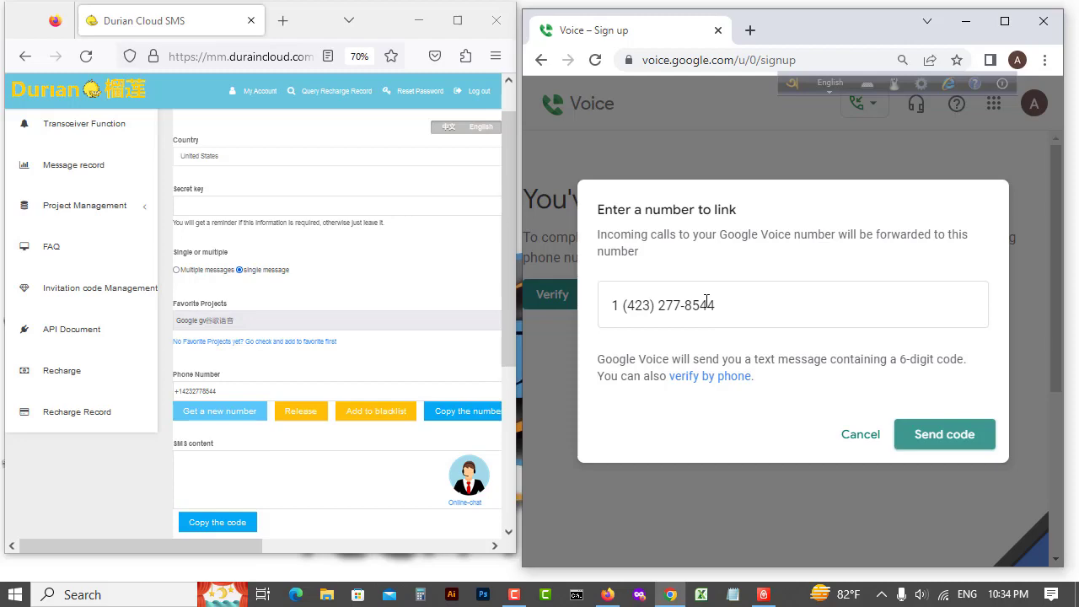
left_click(457, 20)
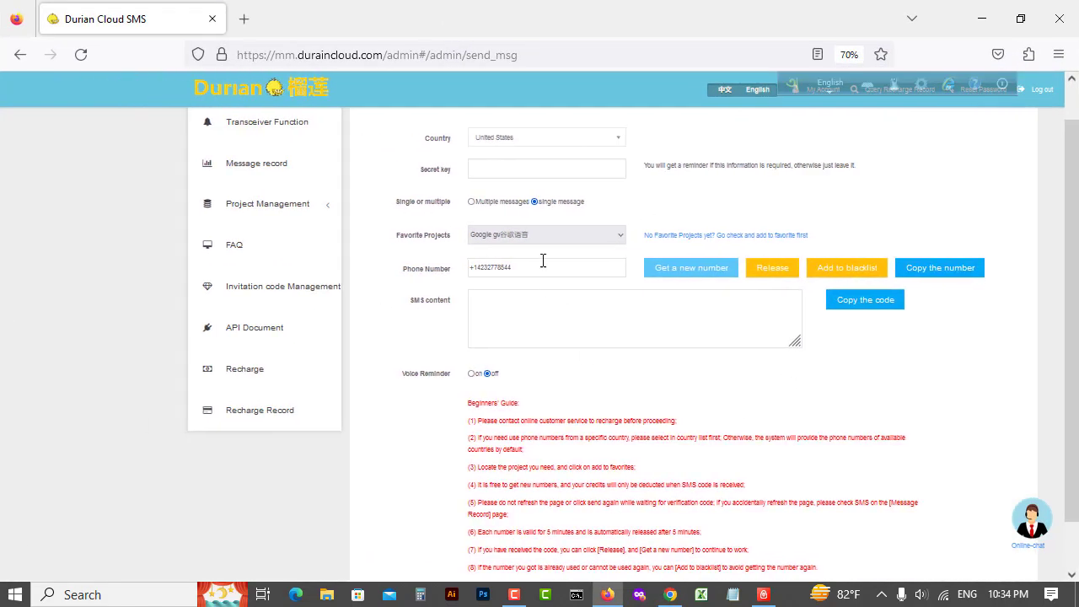
left_click(1022, 18)
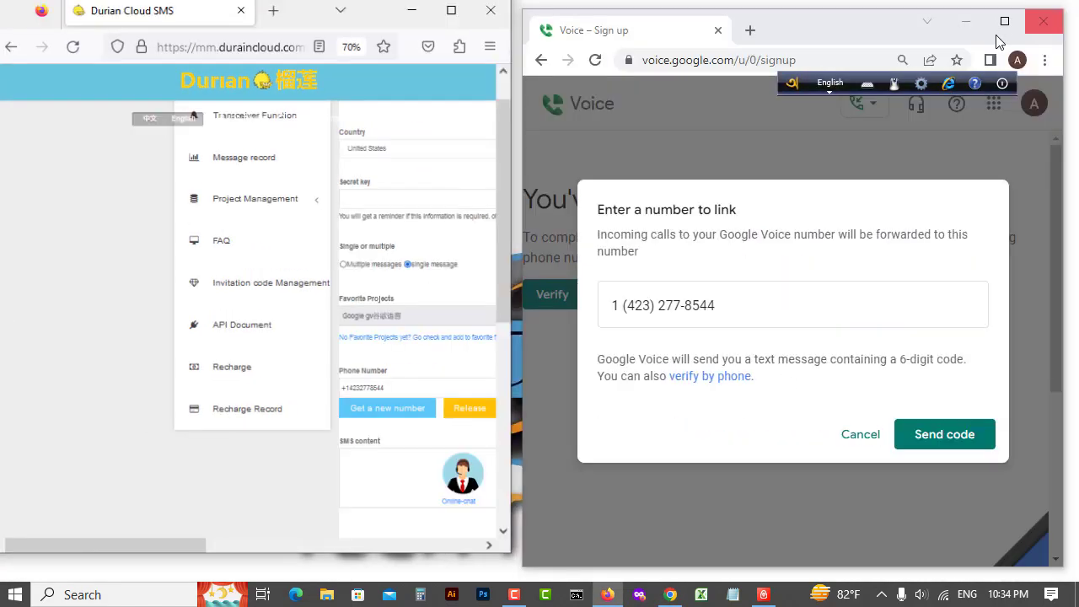
left_click(947, 435)
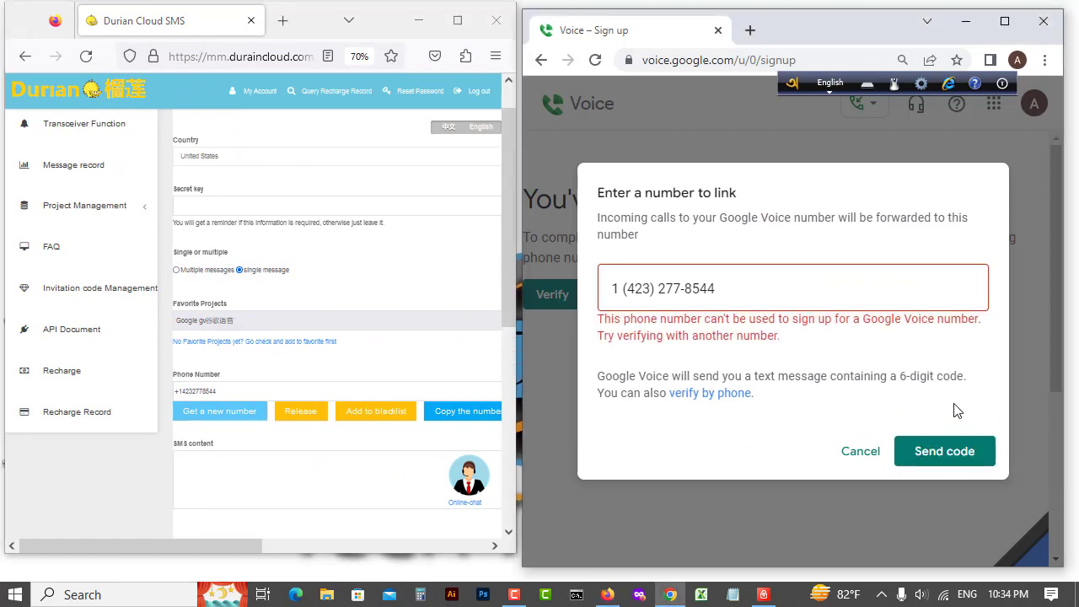
- Return to Durian Cloud SMS, add the current phone number to the blacklist and dismiss the confirmation
left_click(457, 21)
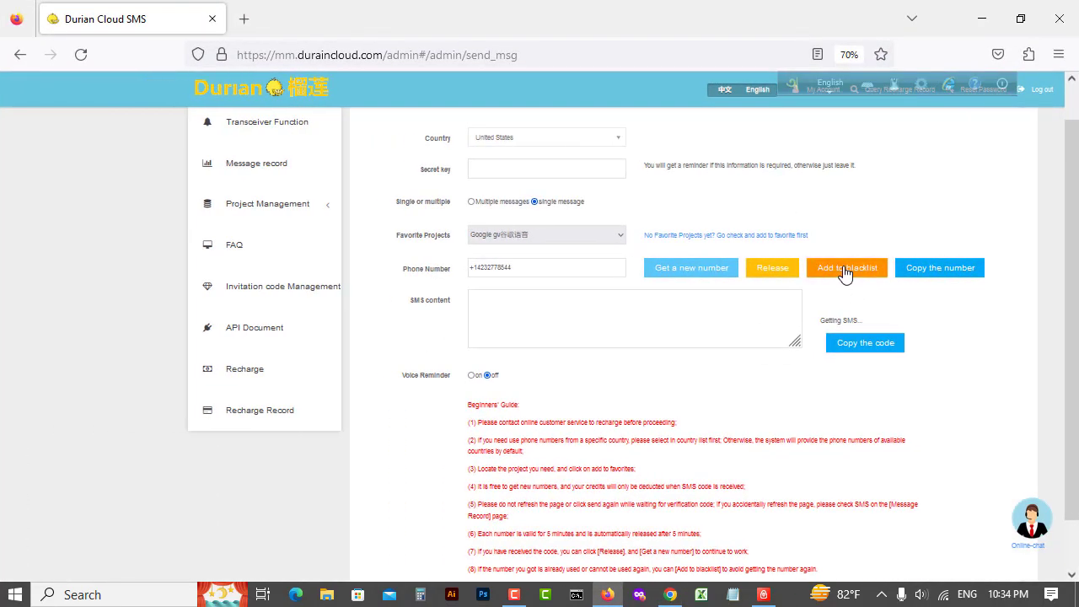
left_click(848, 271)
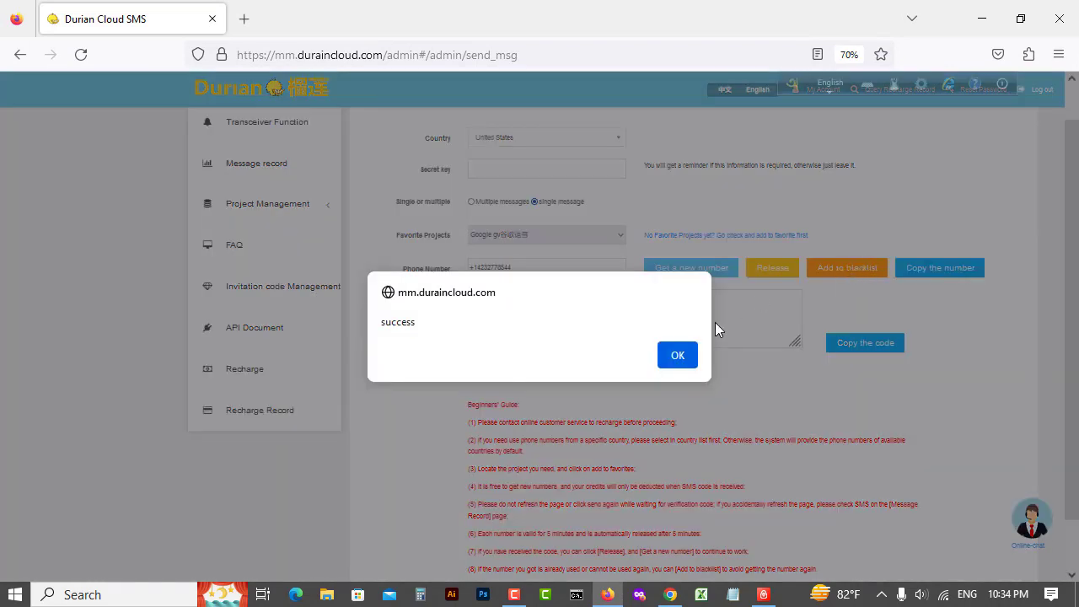
left_click(672, 355)
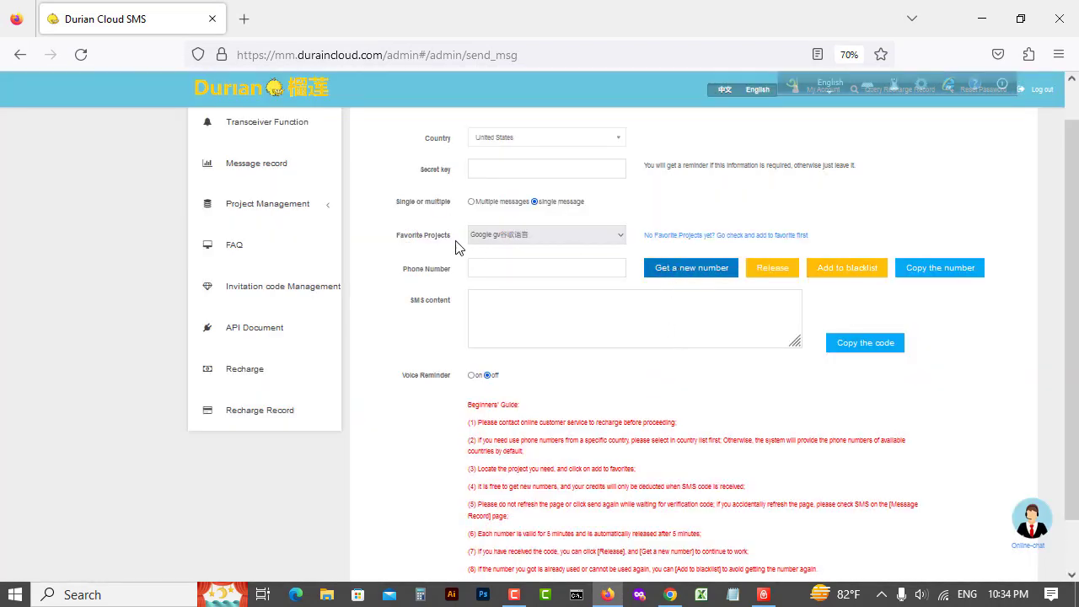
- Try repeatedly to request another United States number for the Google gv谷歌语音 project, dismissing each alert
left_click(694, 270)
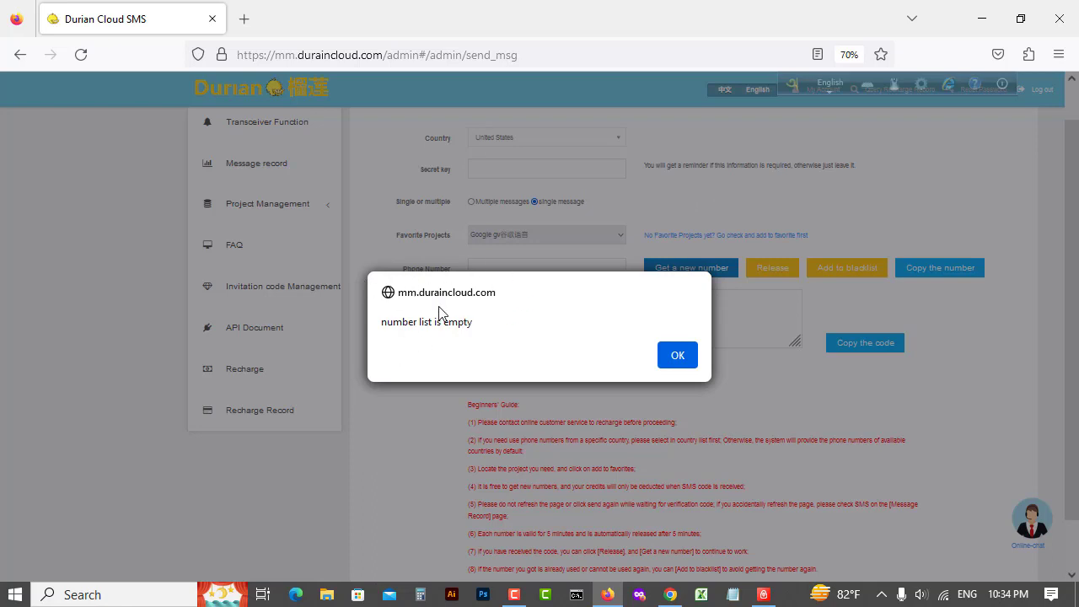
left_click(674, 354)
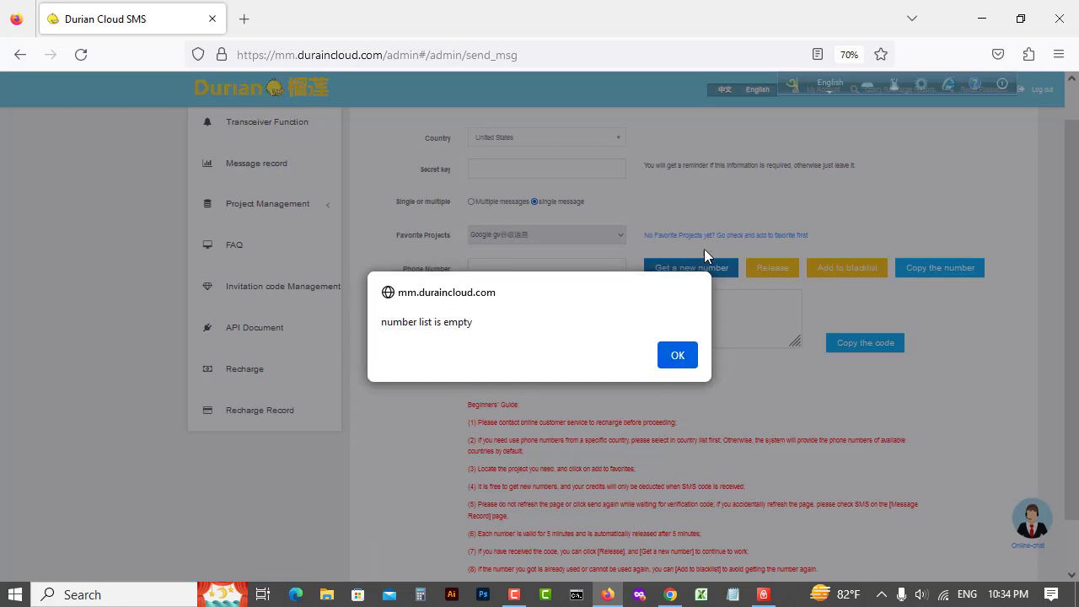
left_click(680, 355)
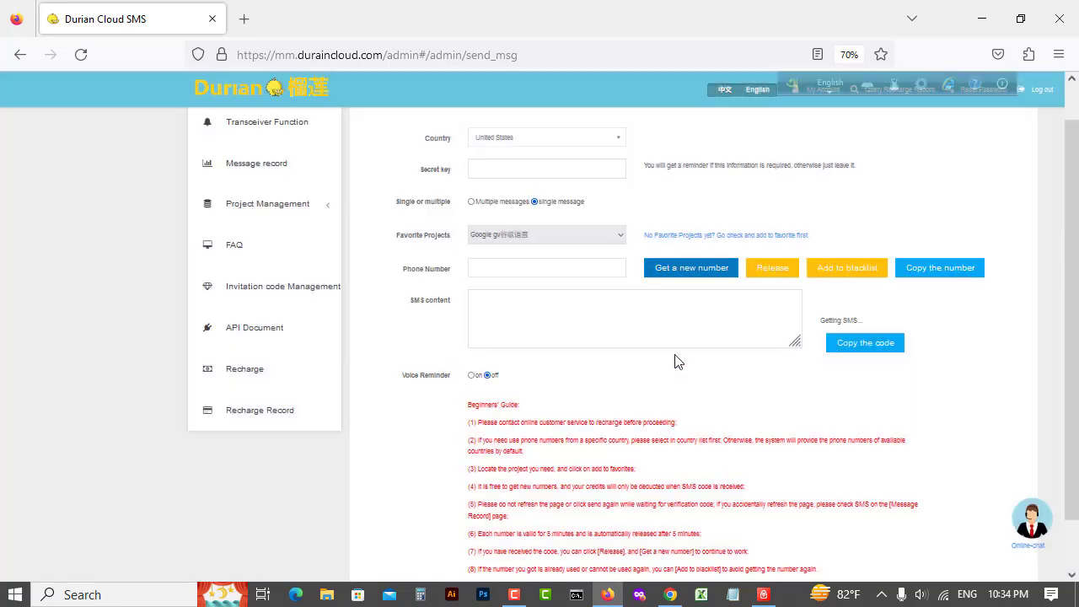
left_click(687, 268)
left_click(688, 270)
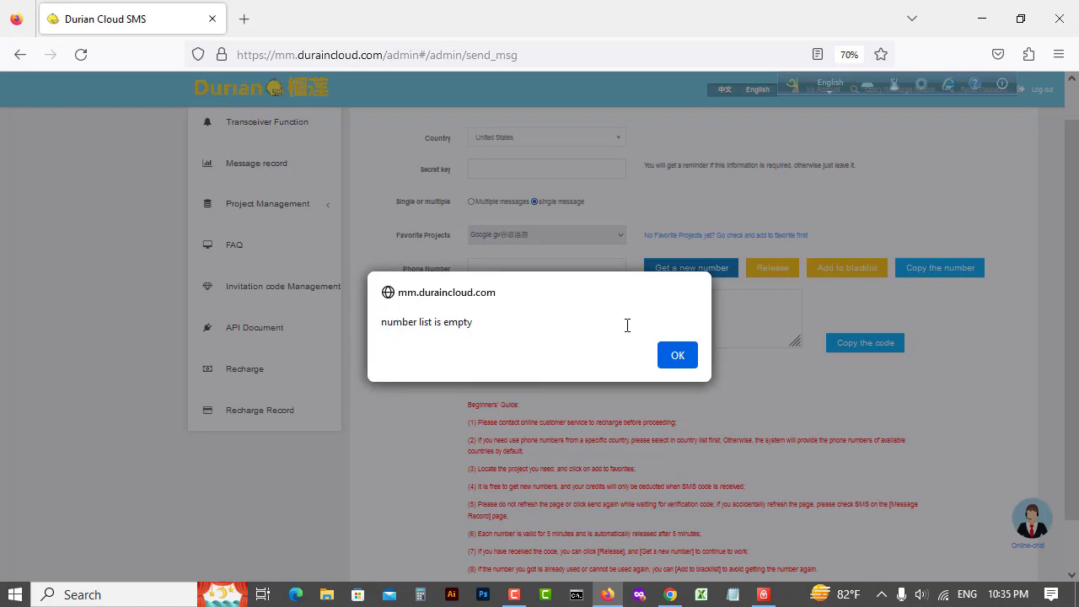
left_click(678, 355)
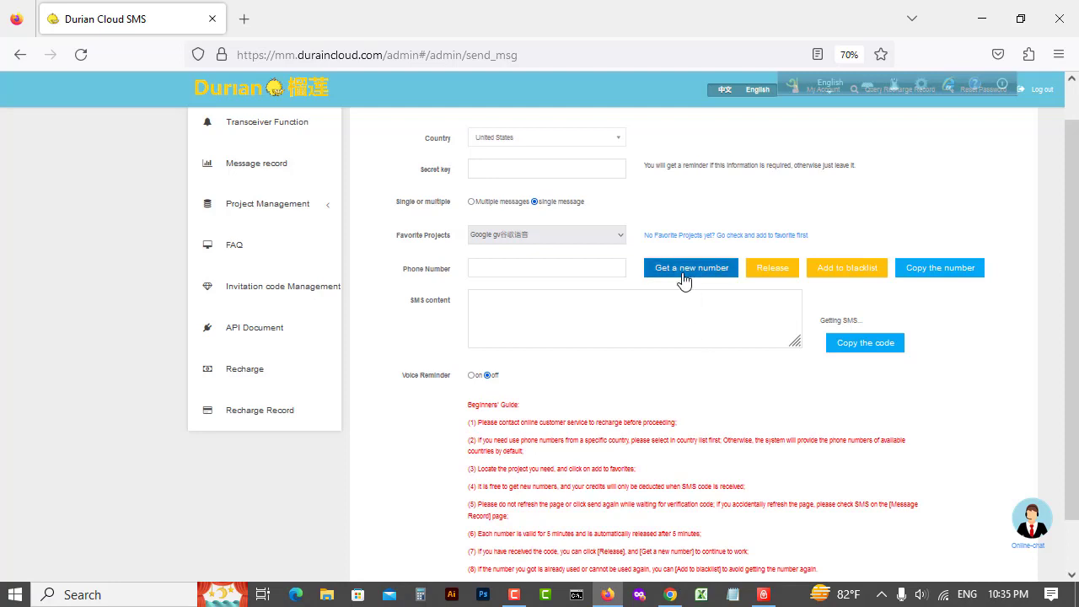
- Stop mm.duraincloud.com from showing further prompts and keep requesting a new number for the same project
left_click(683, 276)
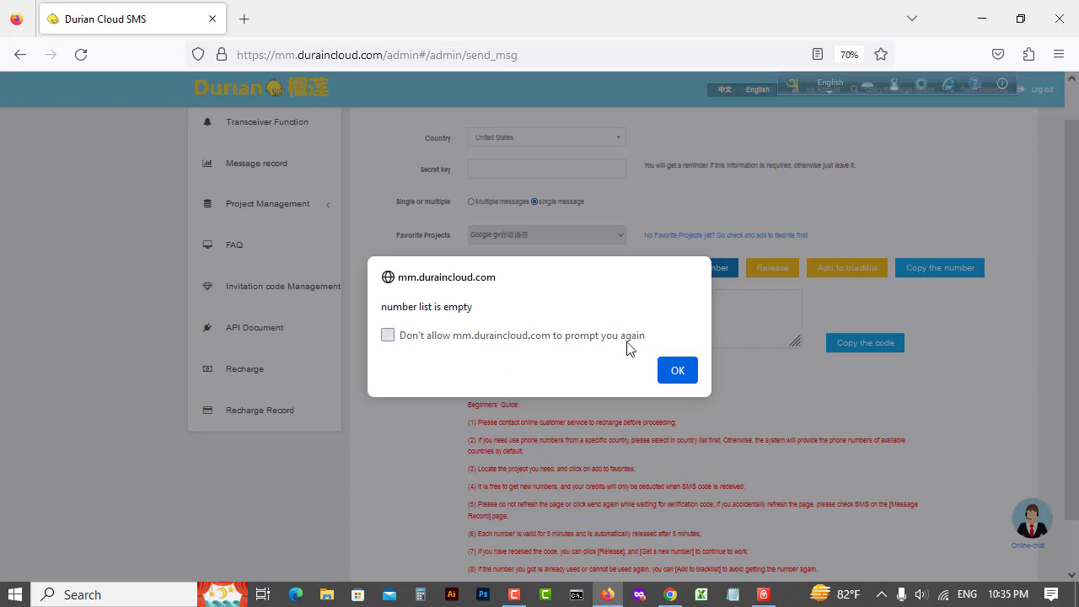
left_click(387, 335)
left_click(677, 371)
left_click(692, 268)
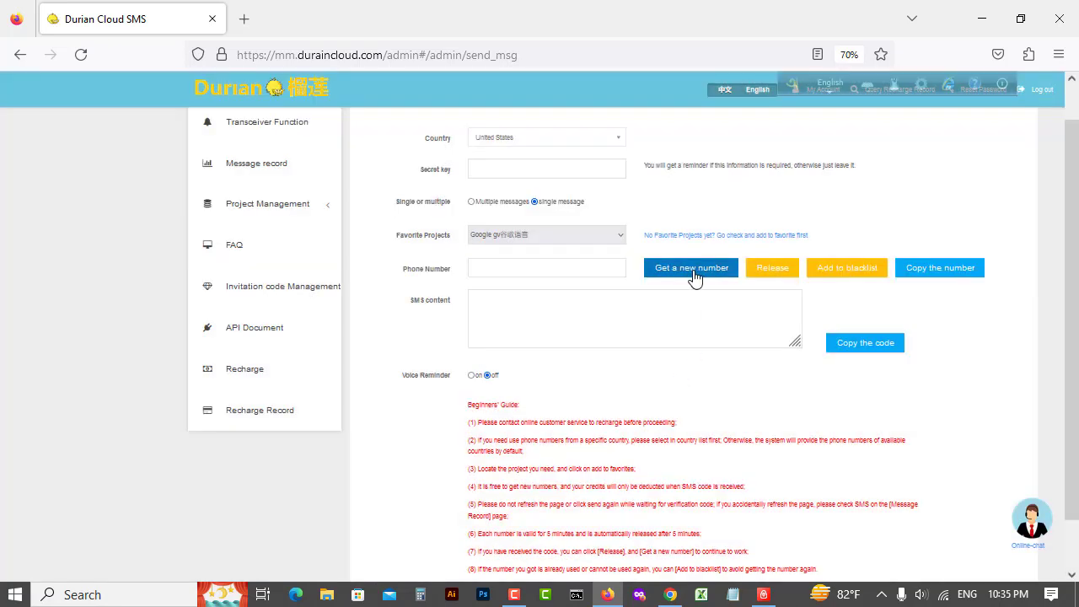
- Select the entire phone number assigned for the Google gv谷歌语音 project and copy it
left_click(568, 268)
double_click(568, 268)
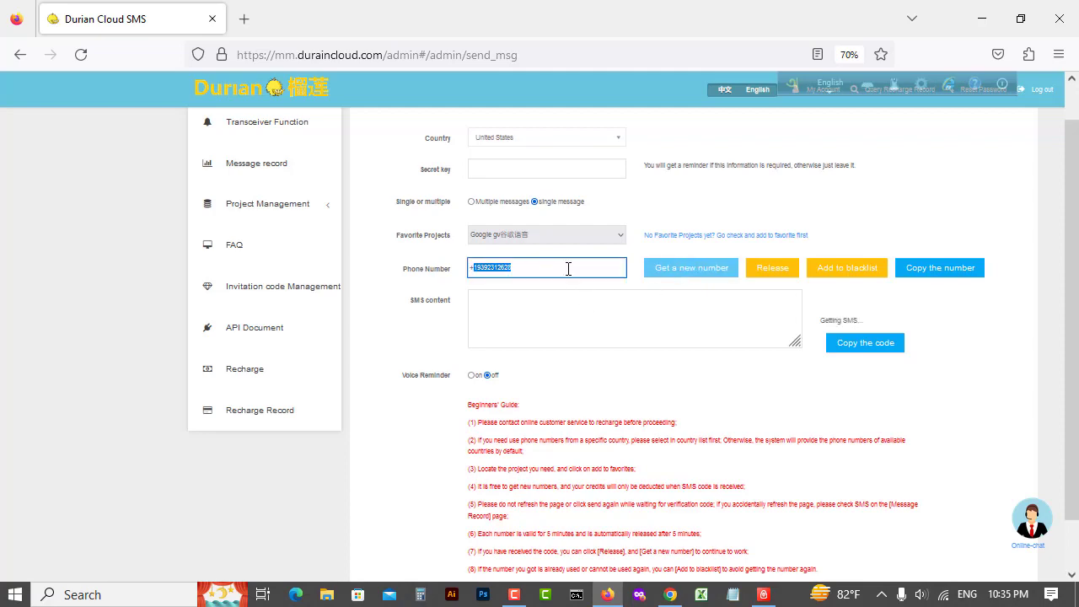
right_click(568, 268)
left_click(650, 365)
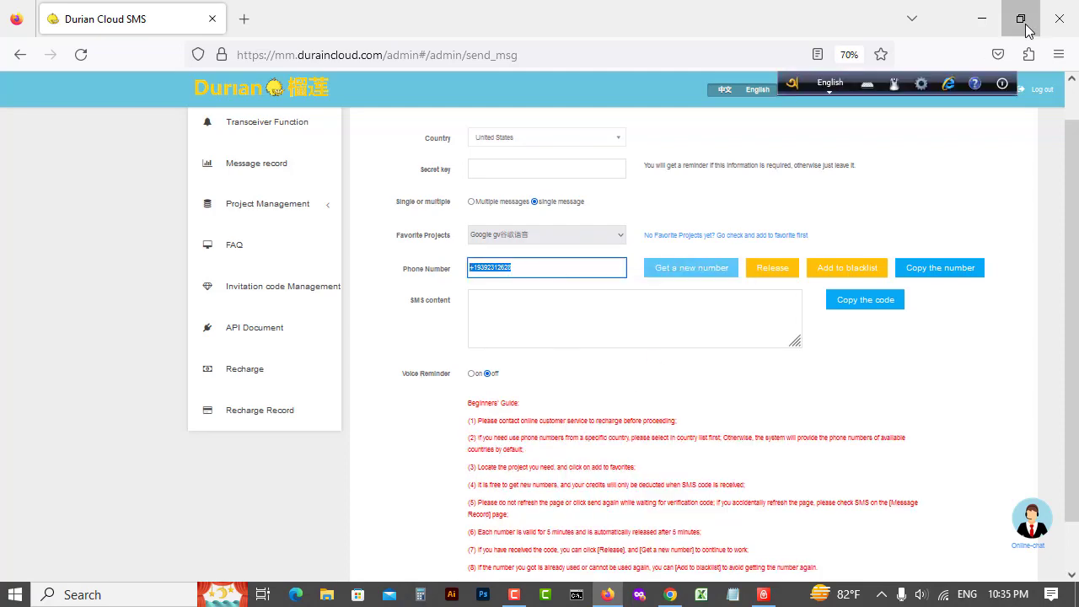
- Switch to Google Voice, replace the rejected number to link with the newly copied one and send the code
left_click(1020, 18)
left_click_drag(783, 282, 614, 292)
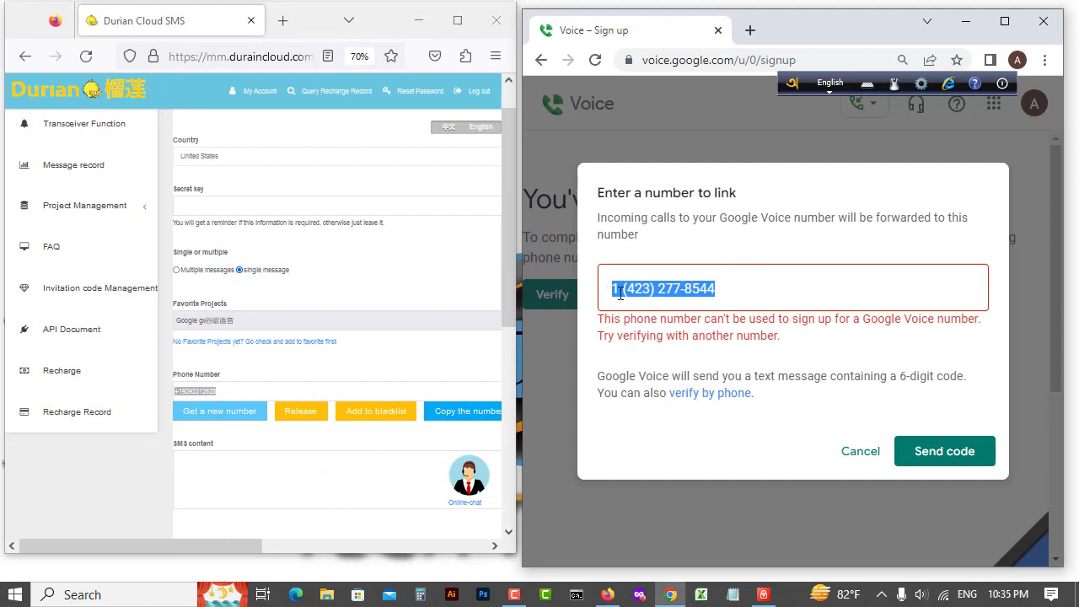
right_click(623, 291)
left_click(663, 347)
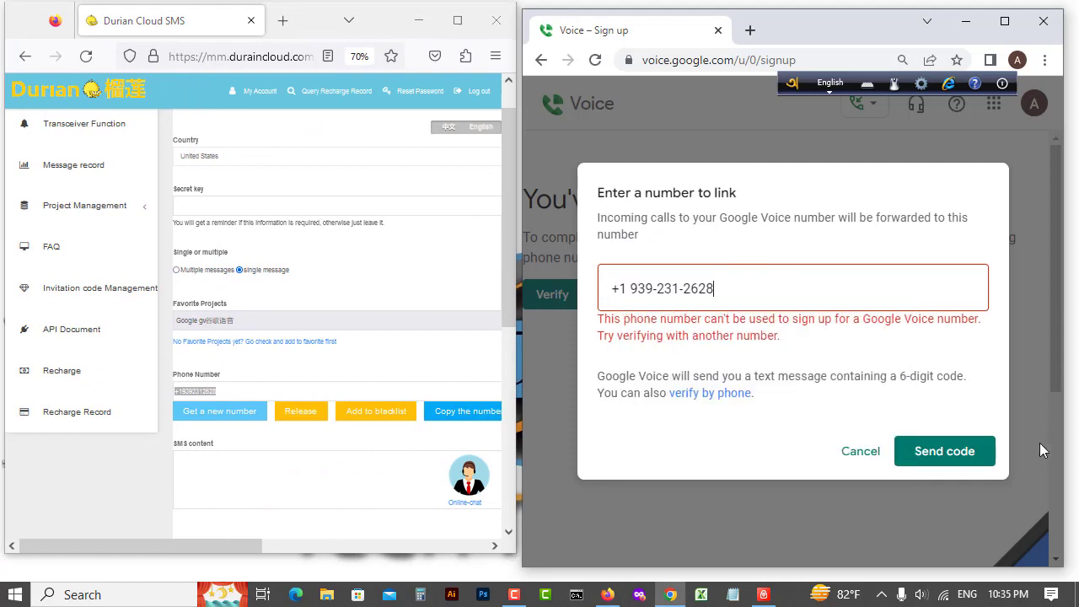
left_click(959, 458)
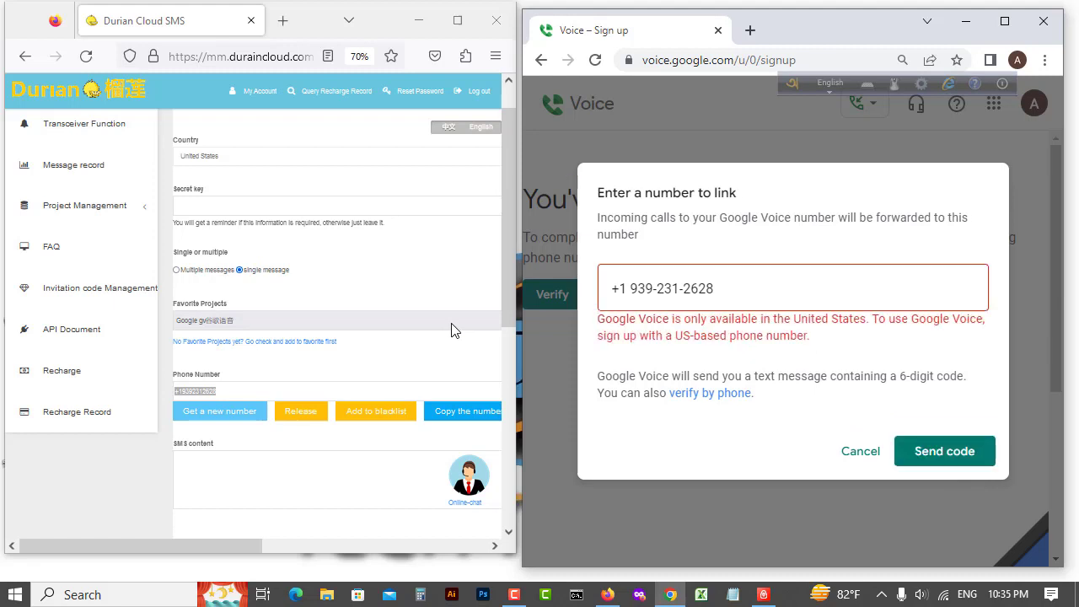
- Return to Durian Cloud SMS, blacklist the rejected number and request a new one for the Google gv谷歌语音 project
left_click(394, 422)
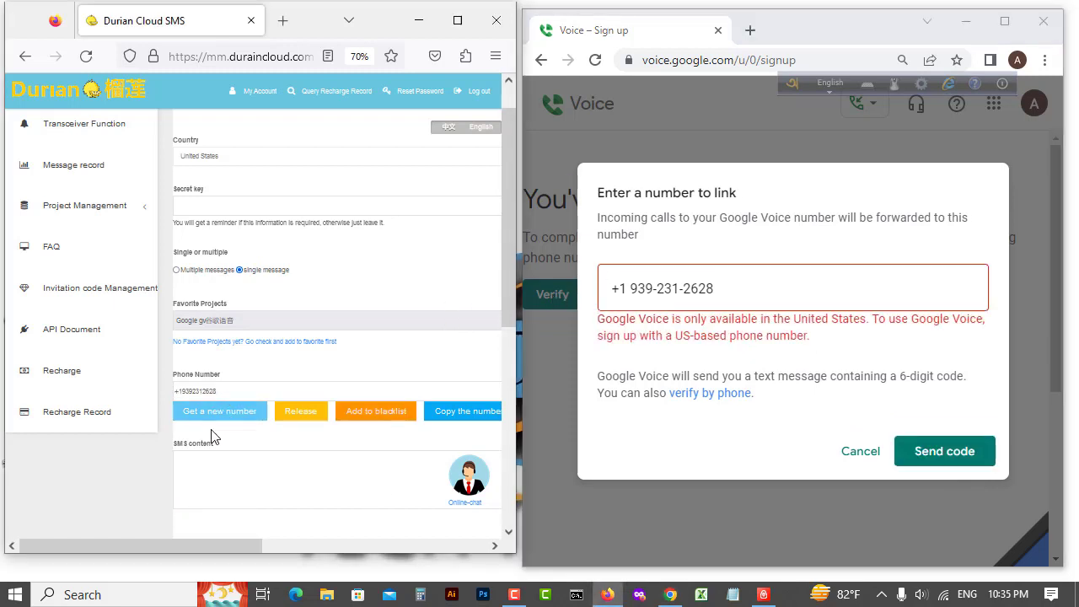
left_click(229, 410)
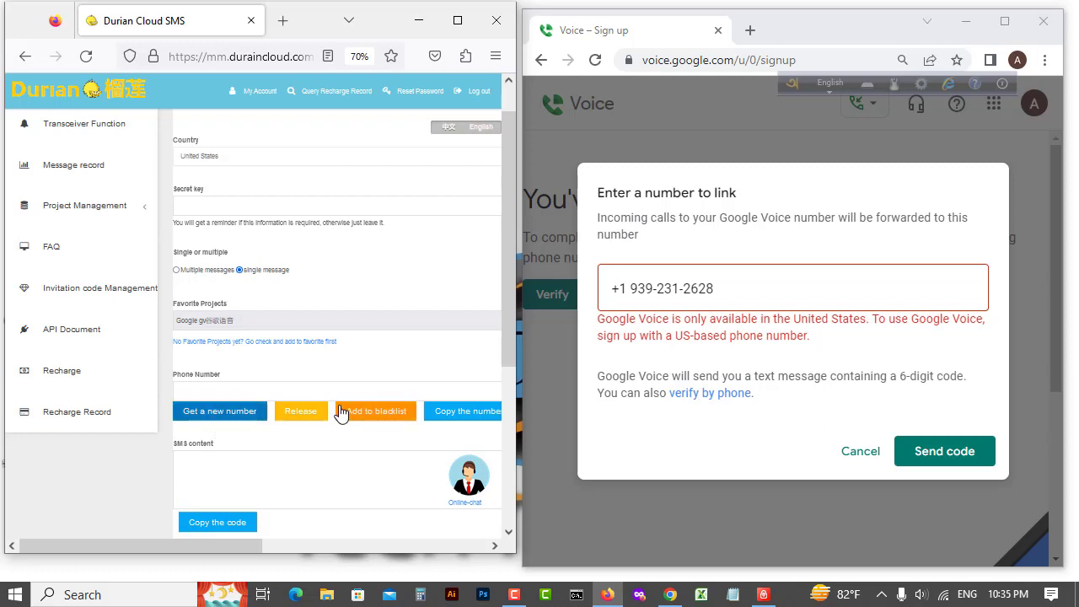
left_click(371, 411)
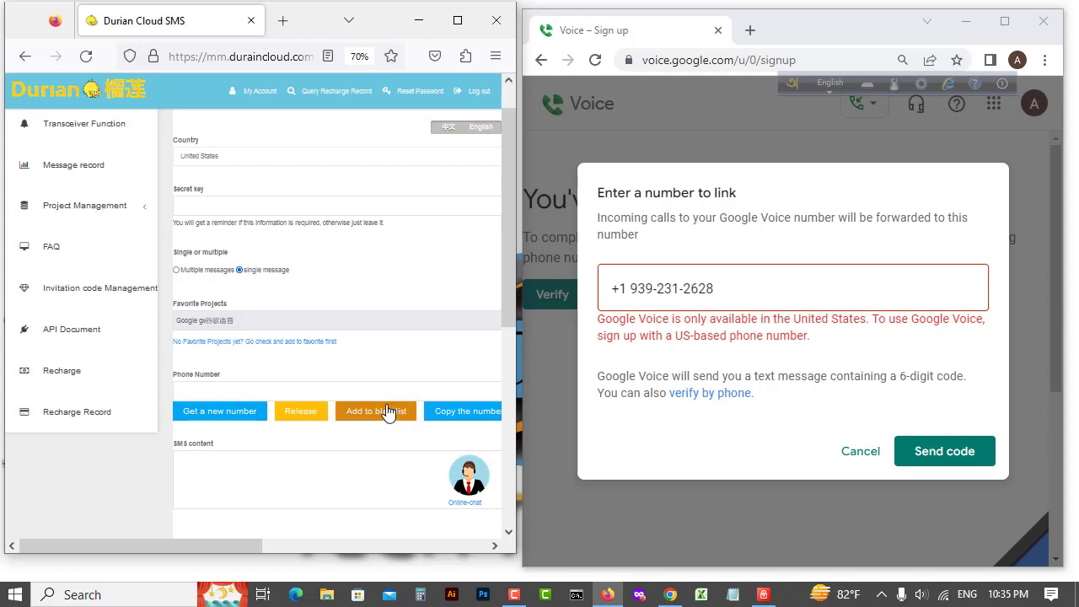
left_click(207, 422)
- Select the entire newly assigned phone number in Durian Cloud SMS and copy it
left_click_drag(221, 392, 166, 397)
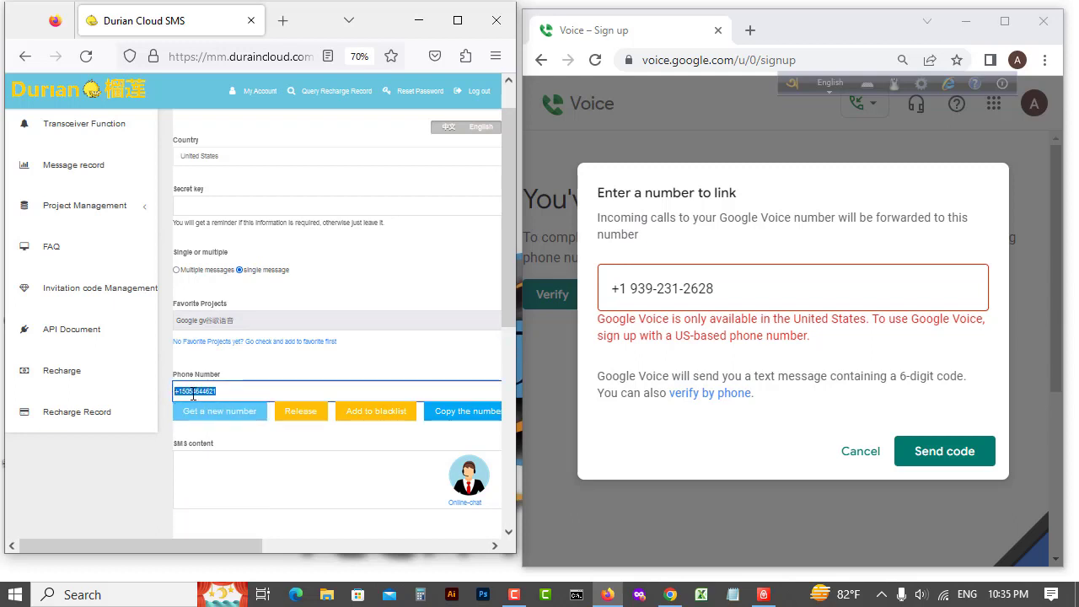
right_click(193, 395)
left_click(241, 245)
- Replace the number to link in Google Voice with the copied phone number and send the code
left_click_drag(816, 289, 594, 302)
right_click(648, 291)
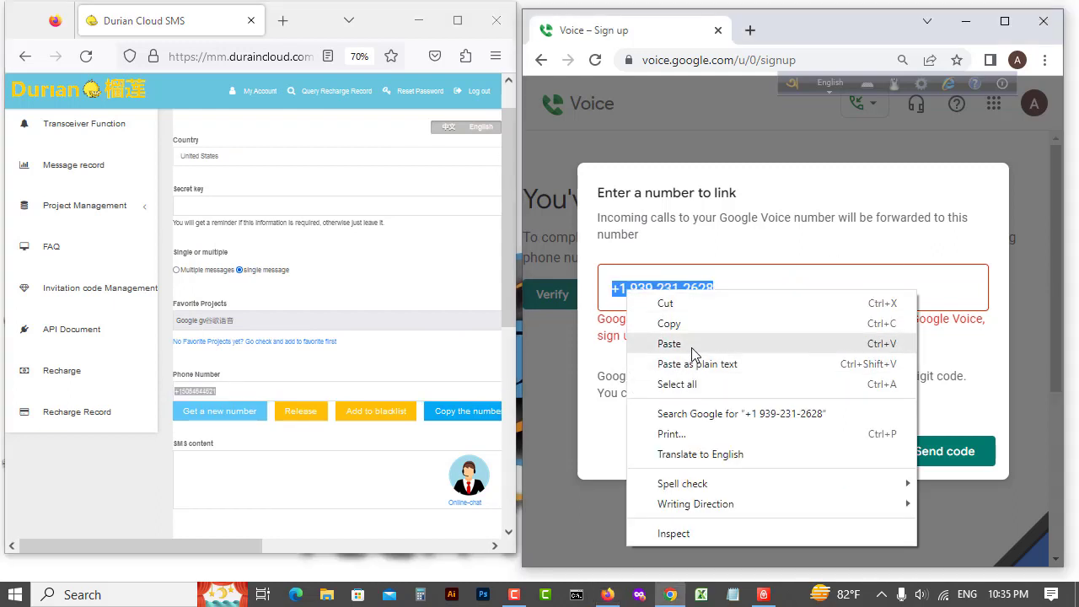
left_click(694, 343)
left_click(978, 460)
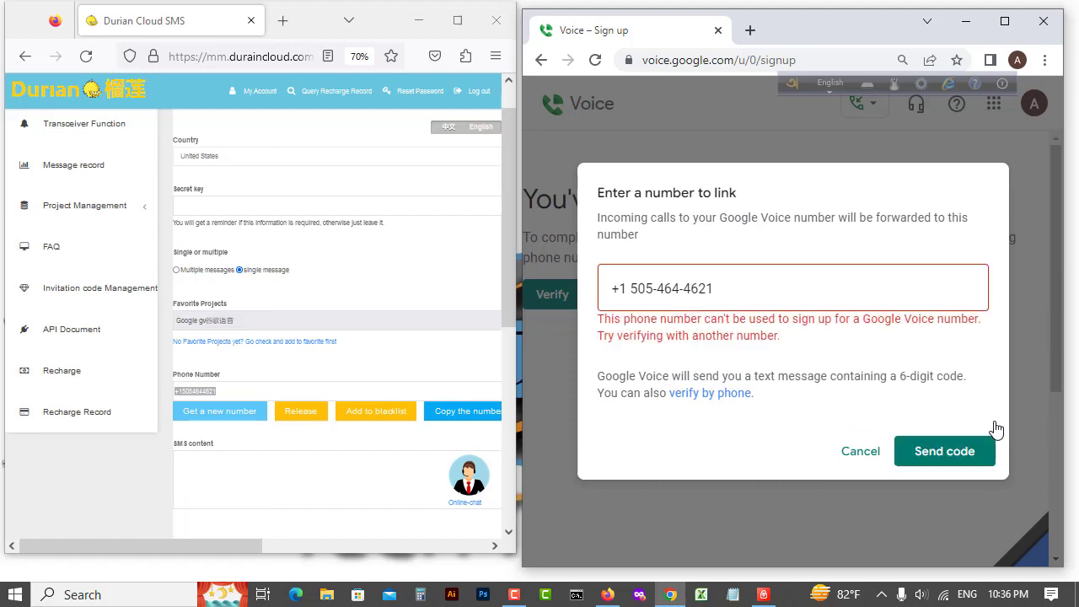
- Blacklist the rejected number in Durian Cloud SMS and try to request another one for the same project
left_click(358, 413)
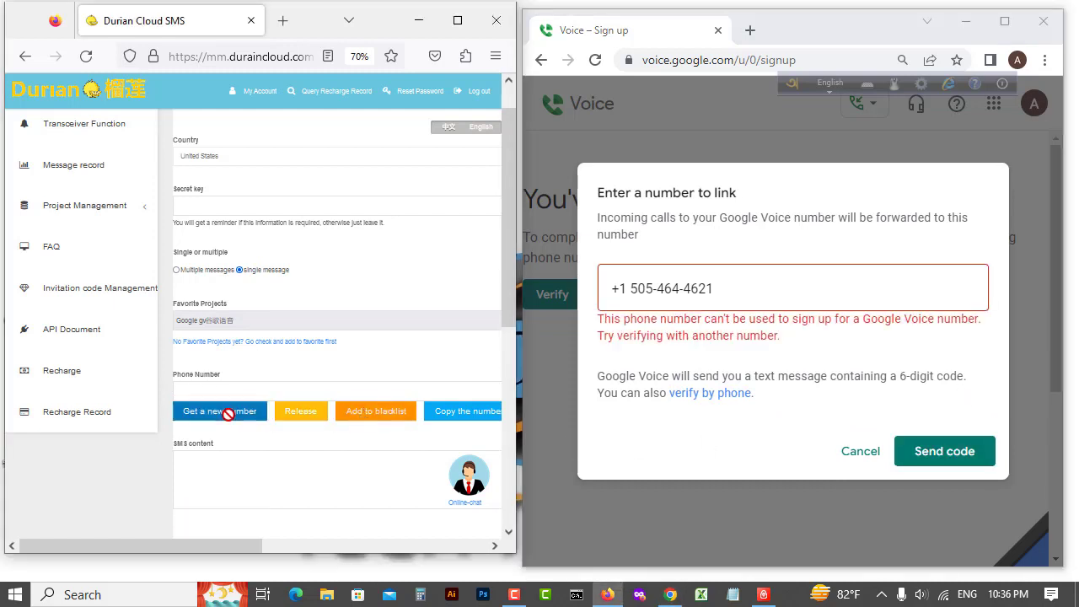
left_click(230, 414)
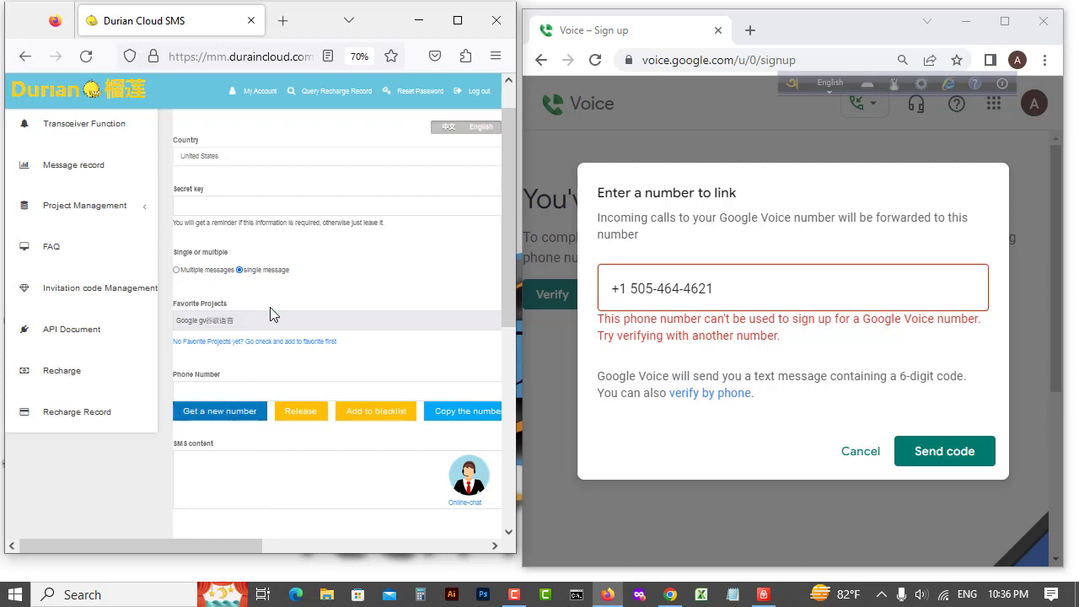
left_click(236, 418)
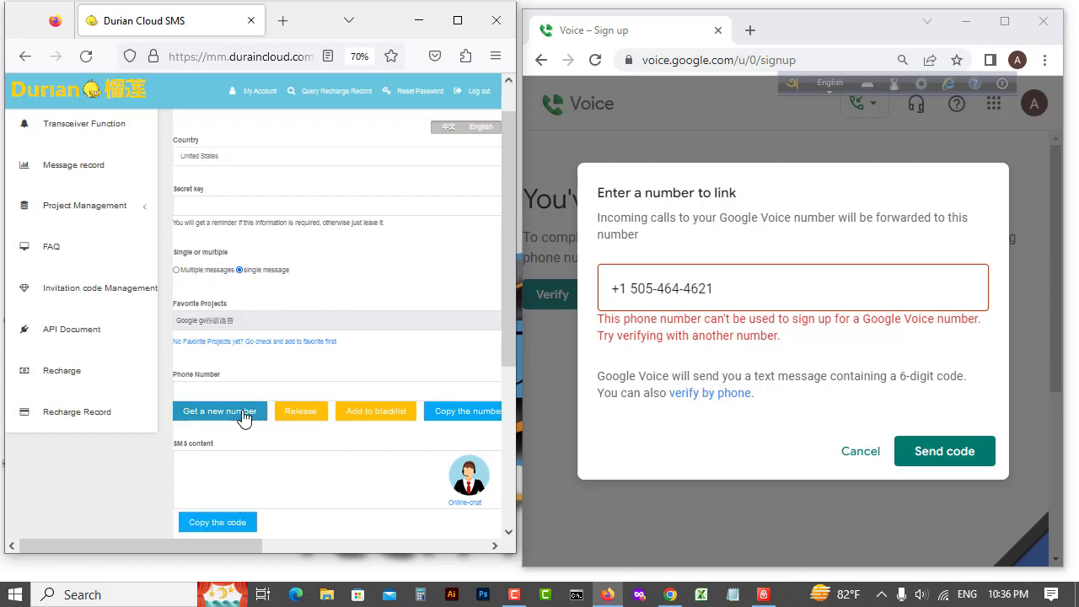
- Open two new browser tabs and return to the Durian Cloud SMS tab
left_click(282, 20)
left_click(313, 20)
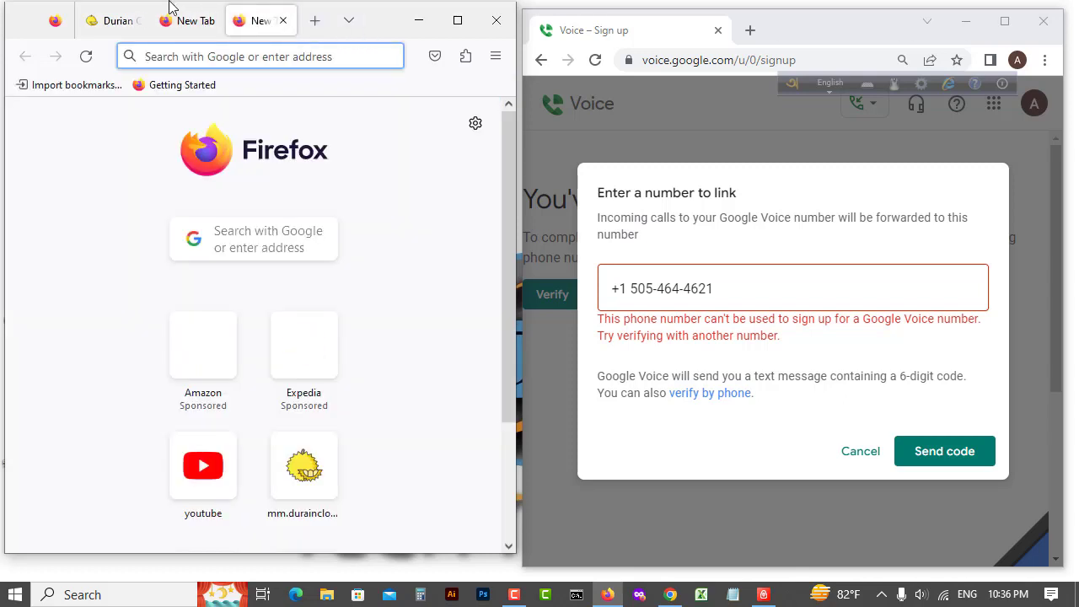
left_click(109, 20)
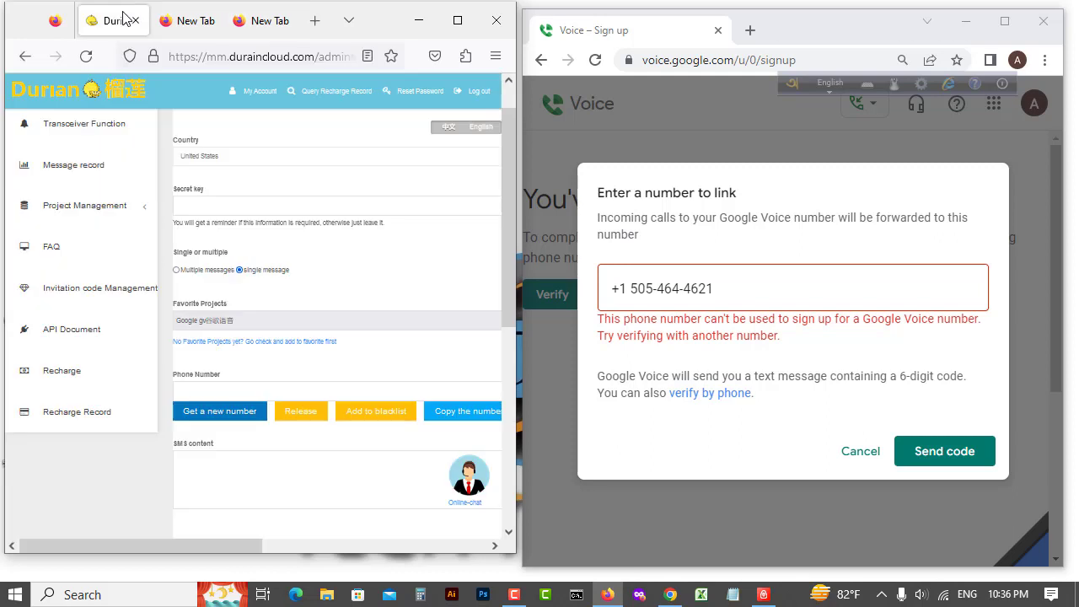
- Try again to request a new United States number for the Google gv谷歌语音 project
left_click(222, 419)
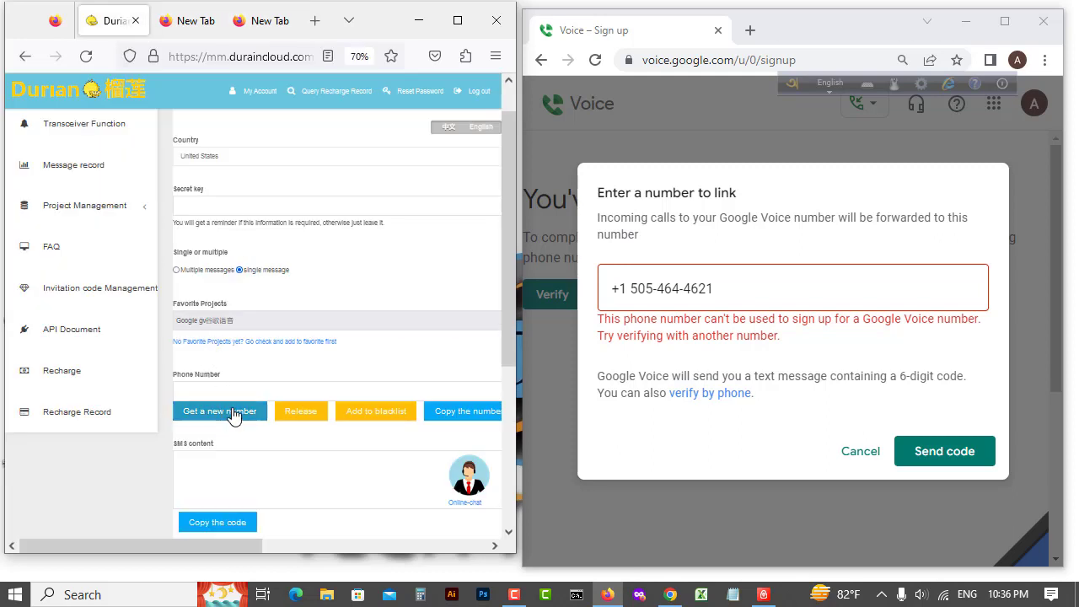
left_click(238, 413)
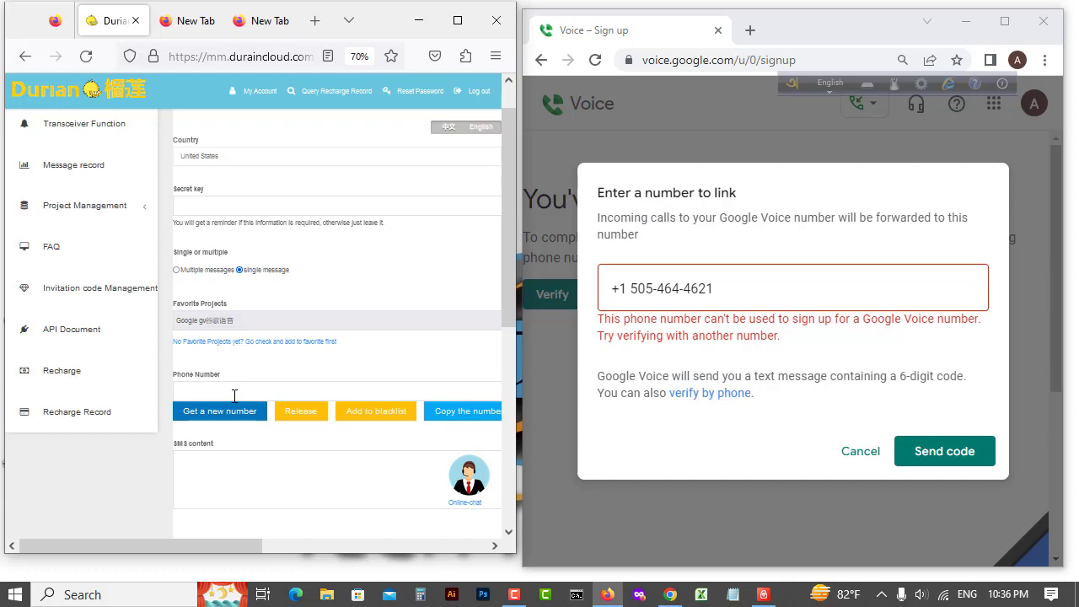
- Maximize the Durian Cloud SMS window, check the account overview, and go back to the number request page at the smaller window size
scroll(251, 392, "up", 2)
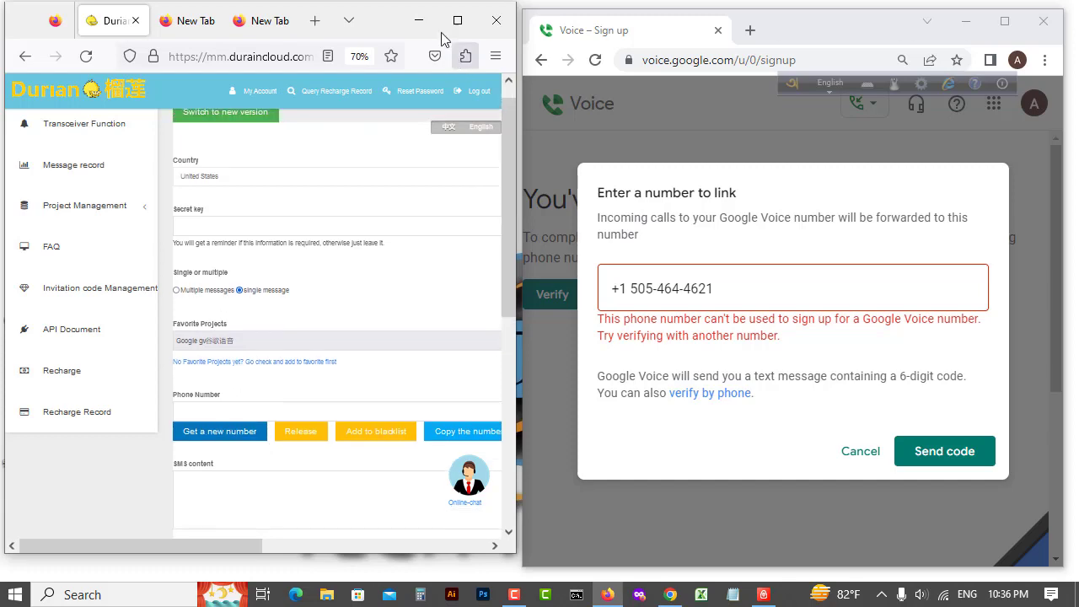
left_click(458, 20)
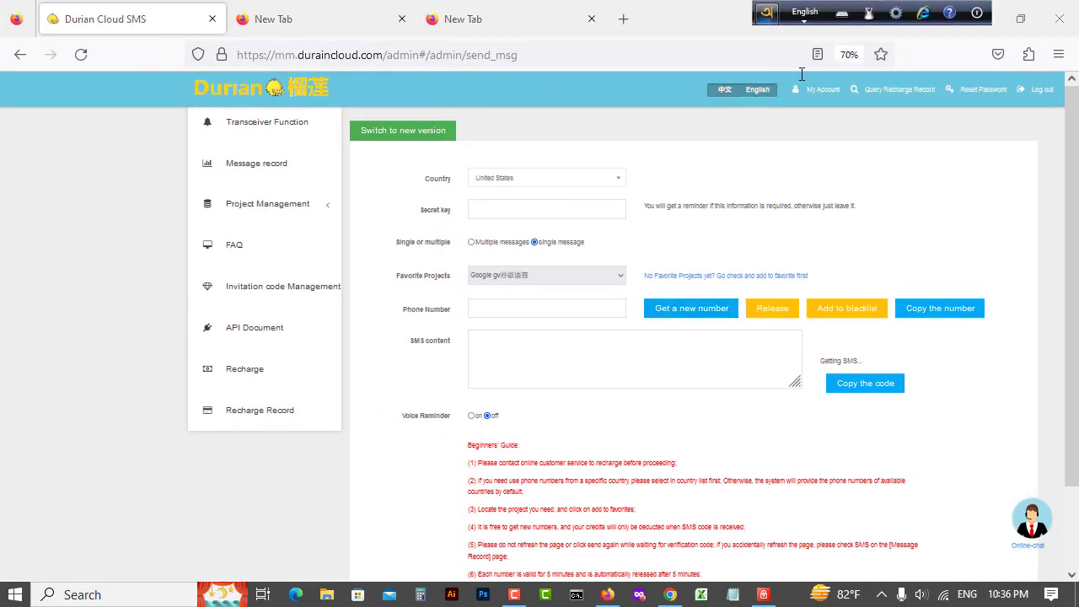
left_click(816, 91)
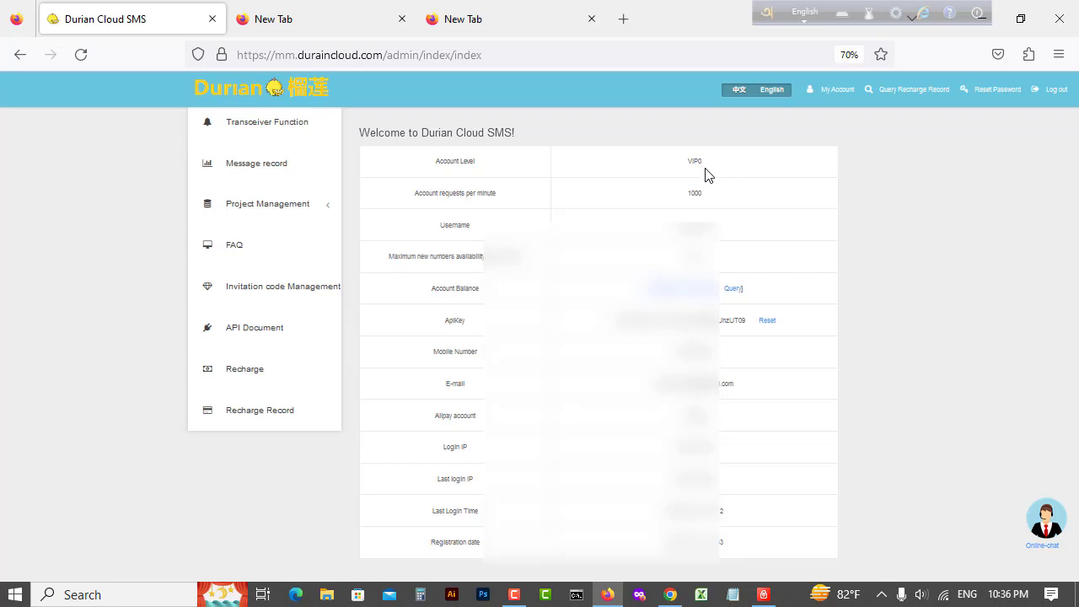
left_click(21, 61)
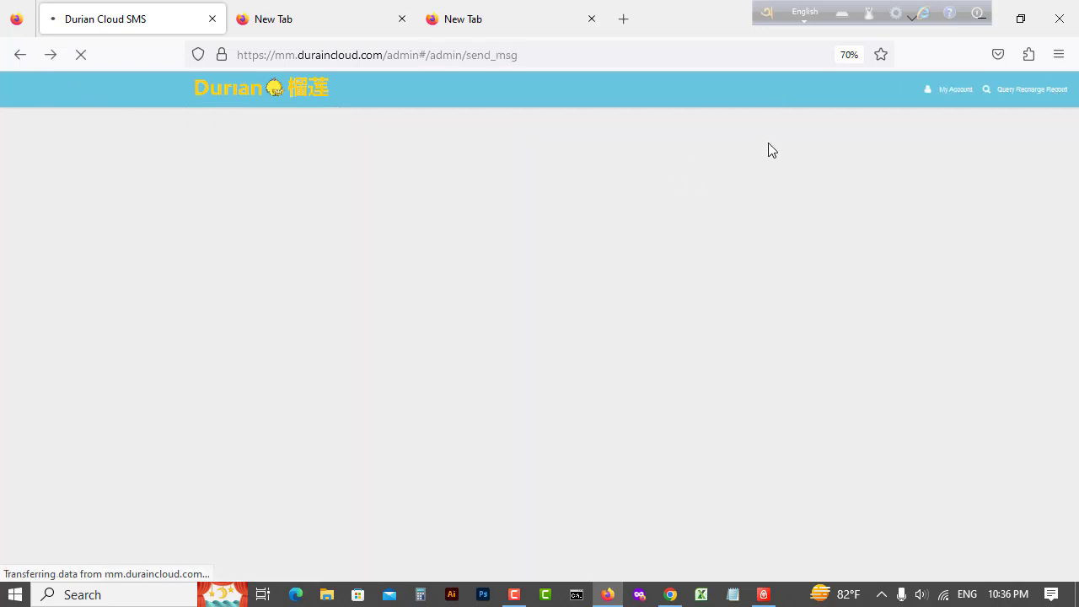
left_click(1018, 17)
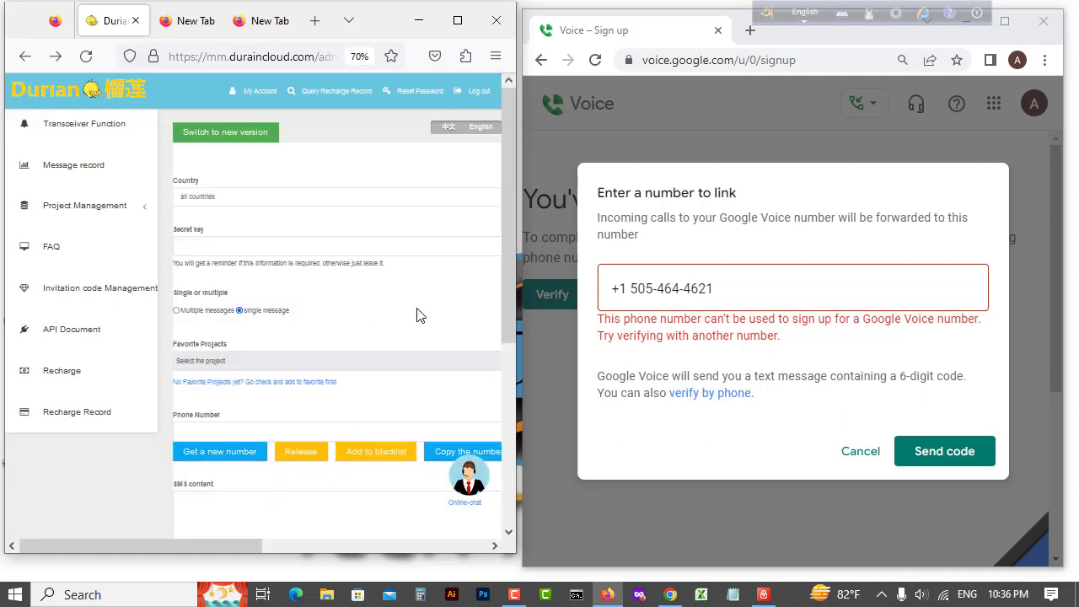
- Set the country for the number request to United States
left_click(246, 199)
scroll(227, 302, "down", 2)
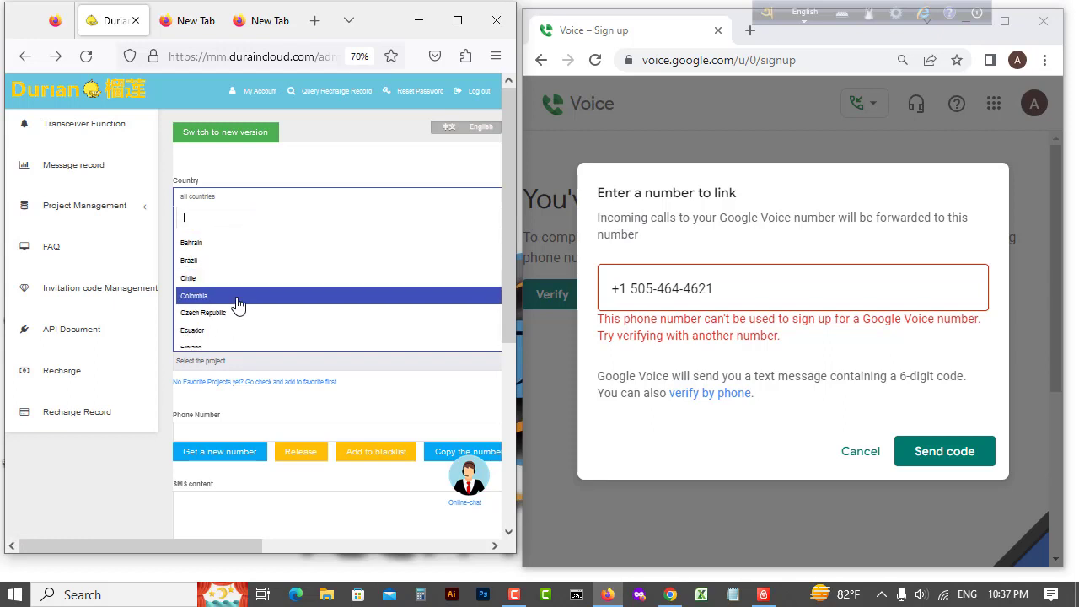
scroll(238, 305, "down", 4)
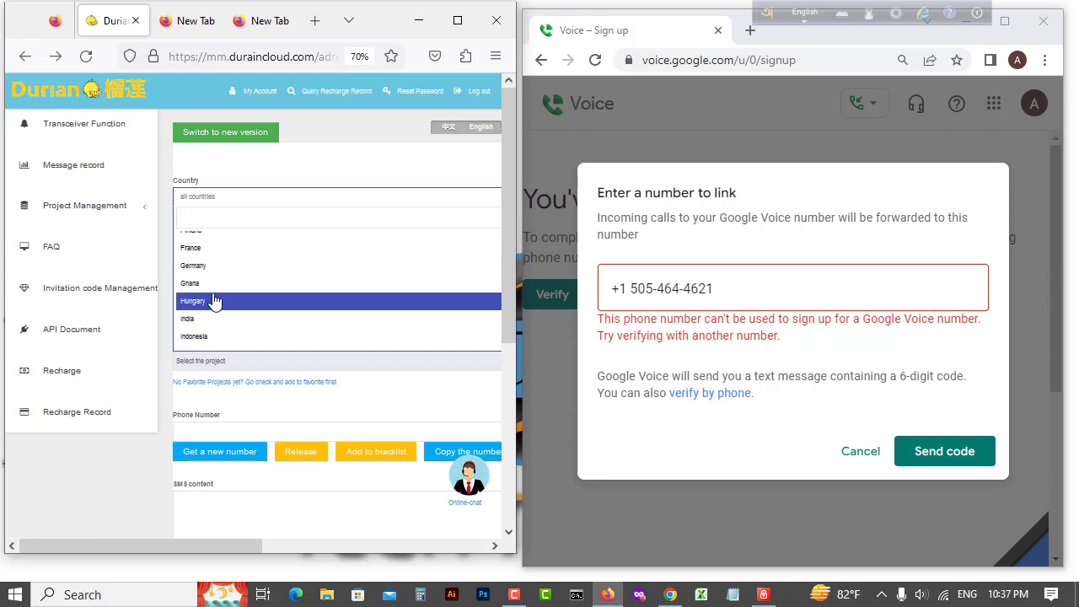
scroll(264, 278, "down", 6)
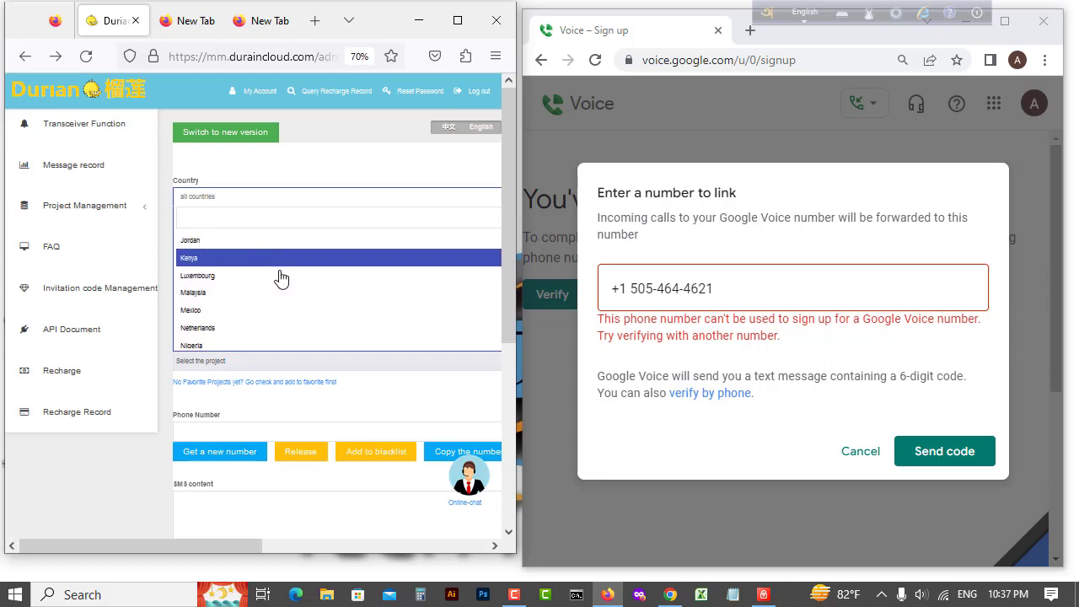
scroll(293, 304, "down", 5)
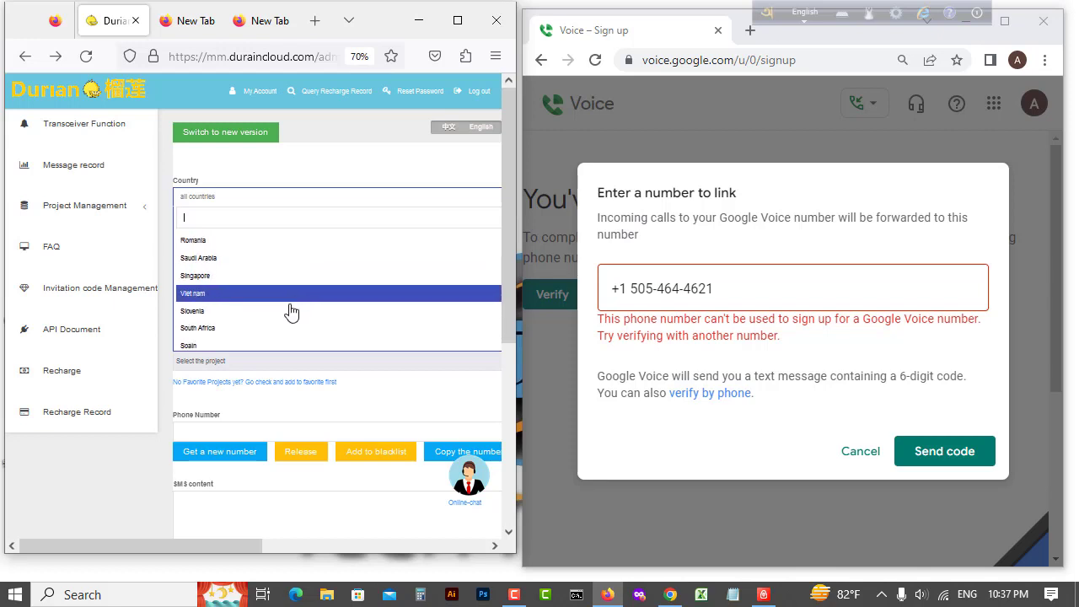
scroll(291, 312, "down", 3)
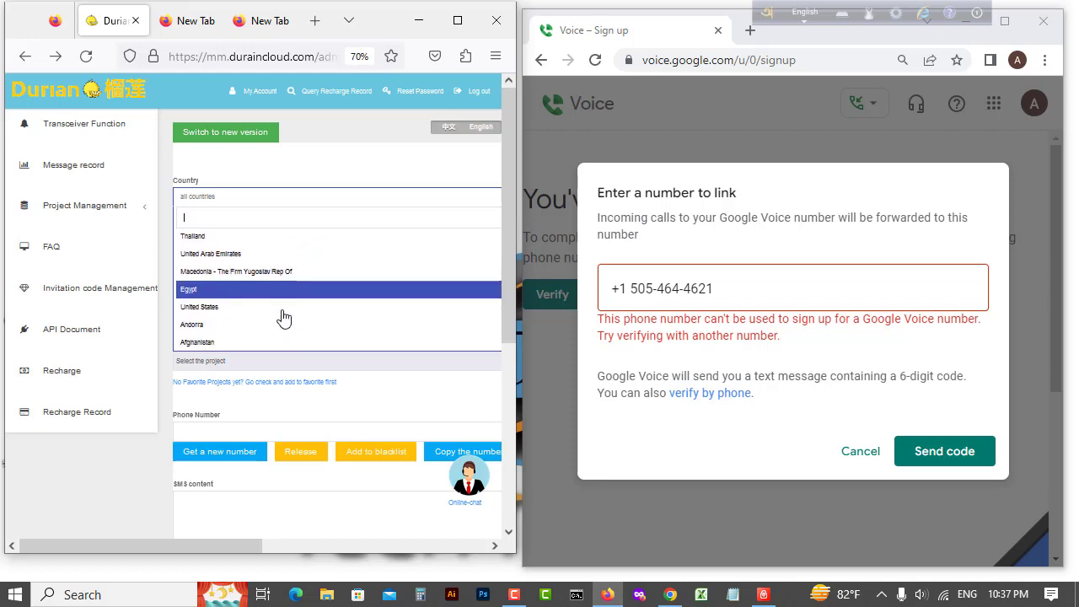
left_click(279, 307)
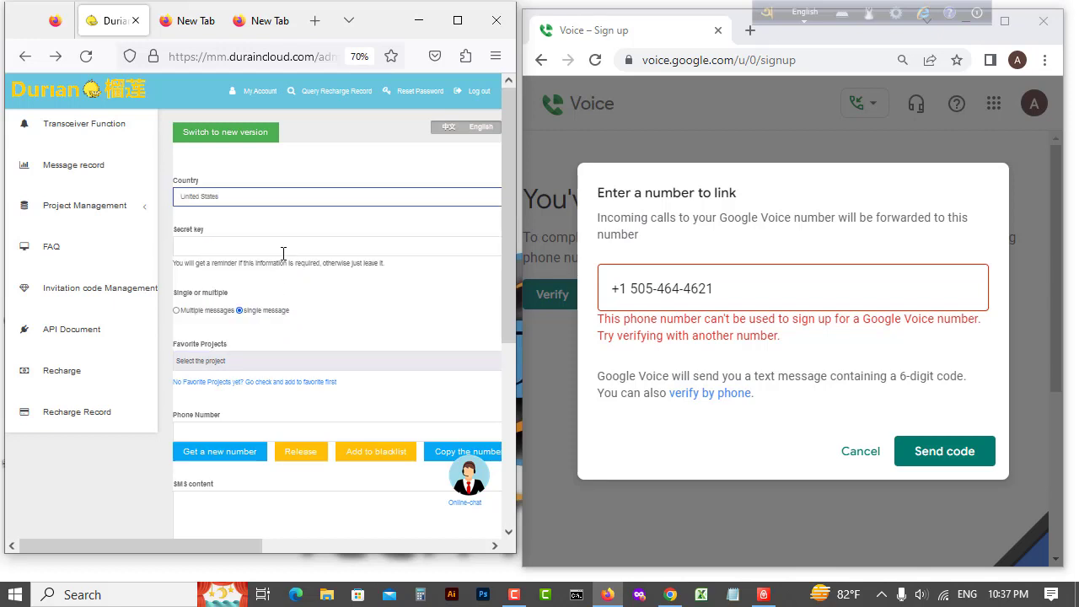
- Maximize the window, choose Google gv谷歌语音 as the favorite project and request a new number
left_click(458, 21)
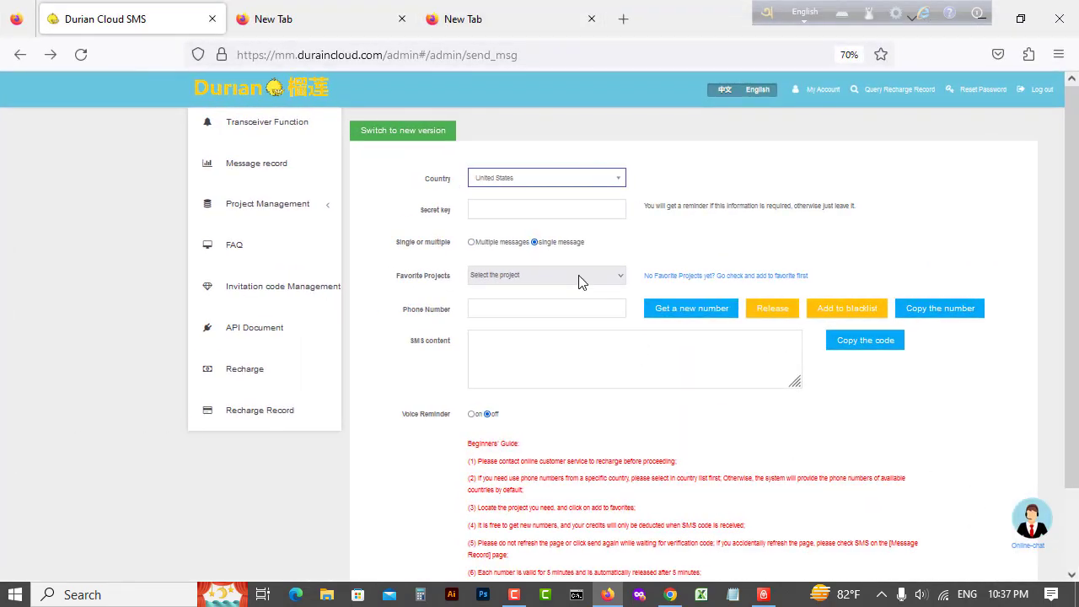
left_click(578, 281)
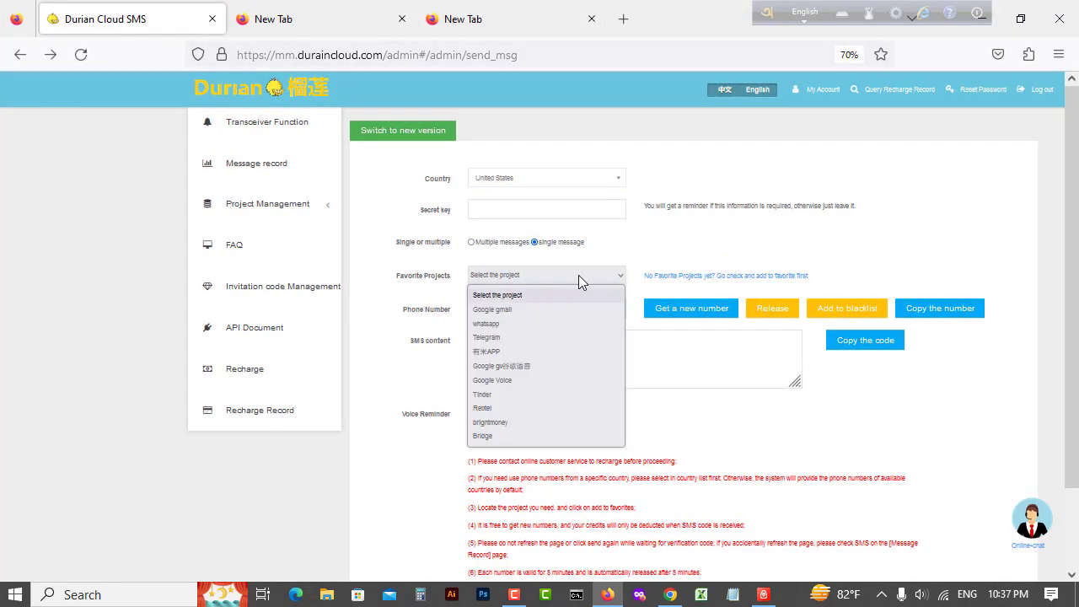
left_click(561, 364)
left_click(666, 309)
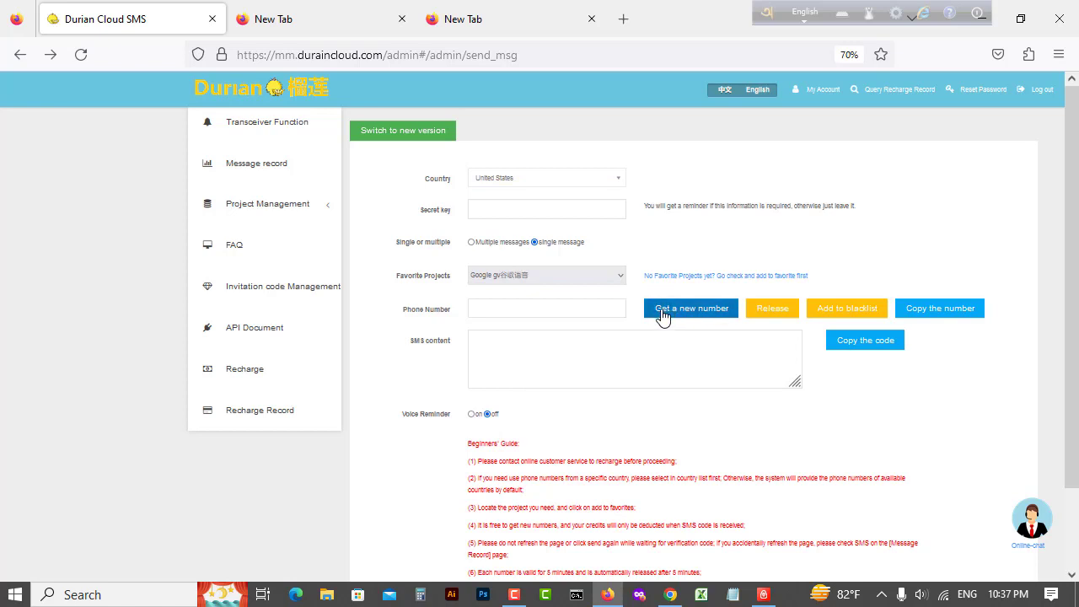
- Copy the assigned phone number without its plus sign and restore the smaller window so Google Voice is visible again
left_click(495, 309)
triple_click(496, 310)
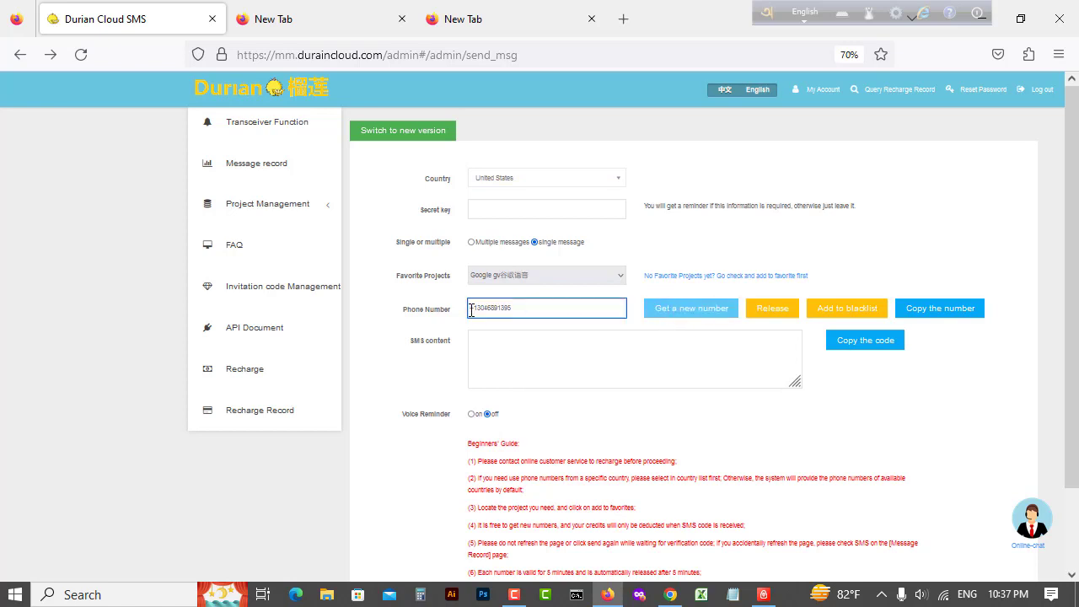
right_click(474, 312)
left_click(542, 306)
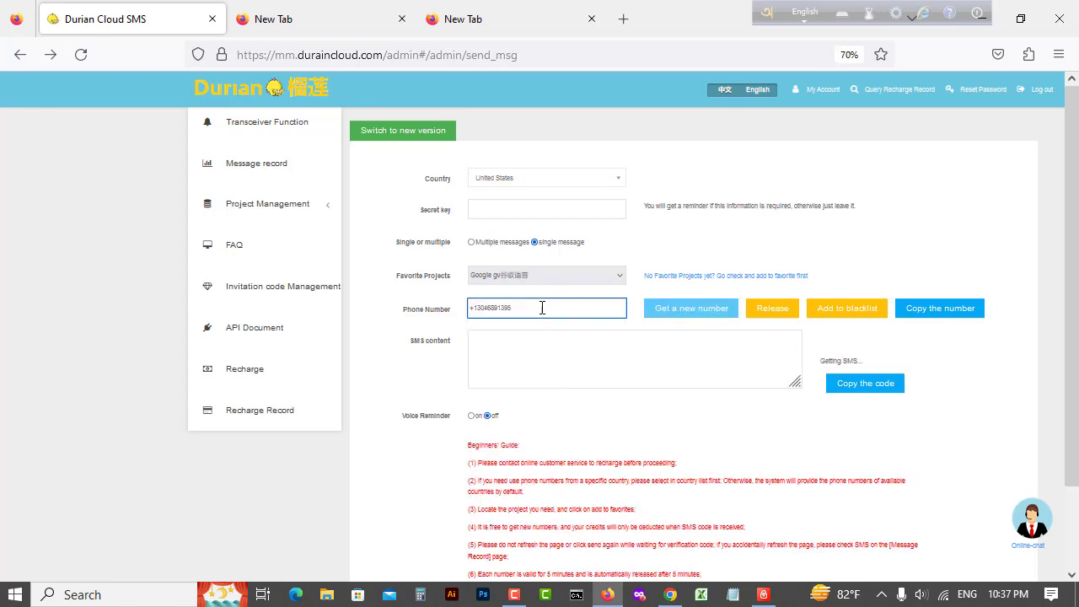
double_click(535, 309)
right_click(509, 309)
left_click(526, 399)
left_click(1020, 18)
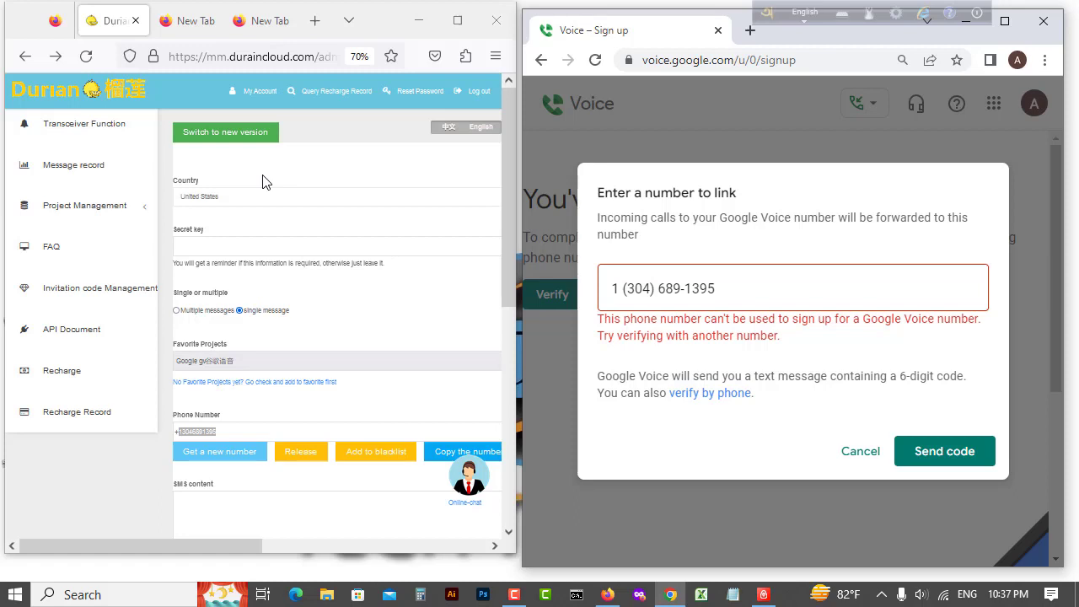
- Blacklist the number Google Voice rejected and request another United States number for the Google gv谷歌语音 project
left_click(371, 455)
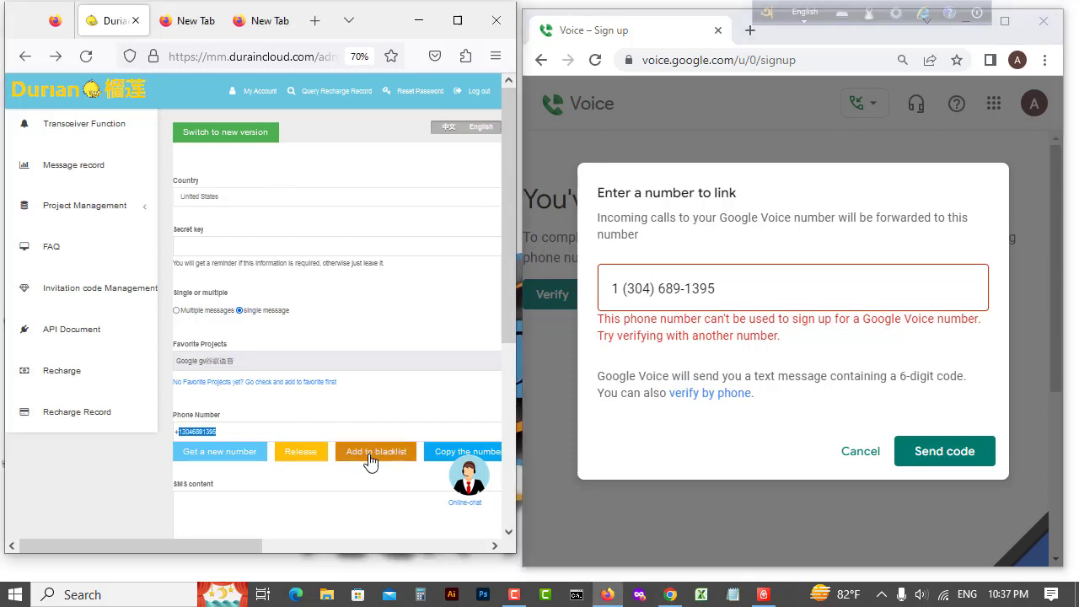
scroll(253, 278, "down", 1)
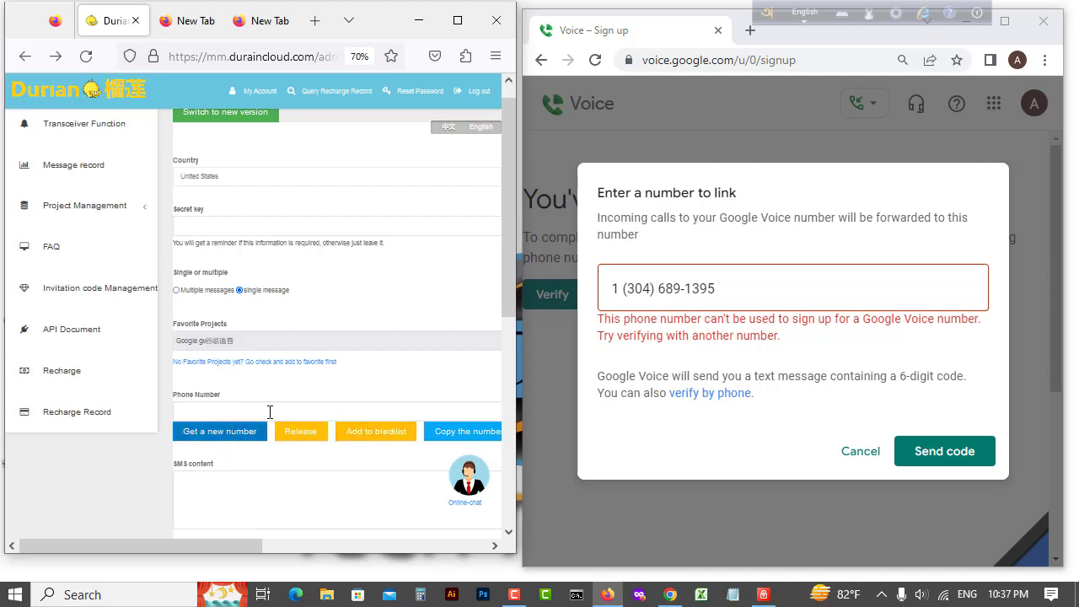
left_click(250, 432)
- Select the whole phone number just assigned to the project and copy it
left_click(245, 414)
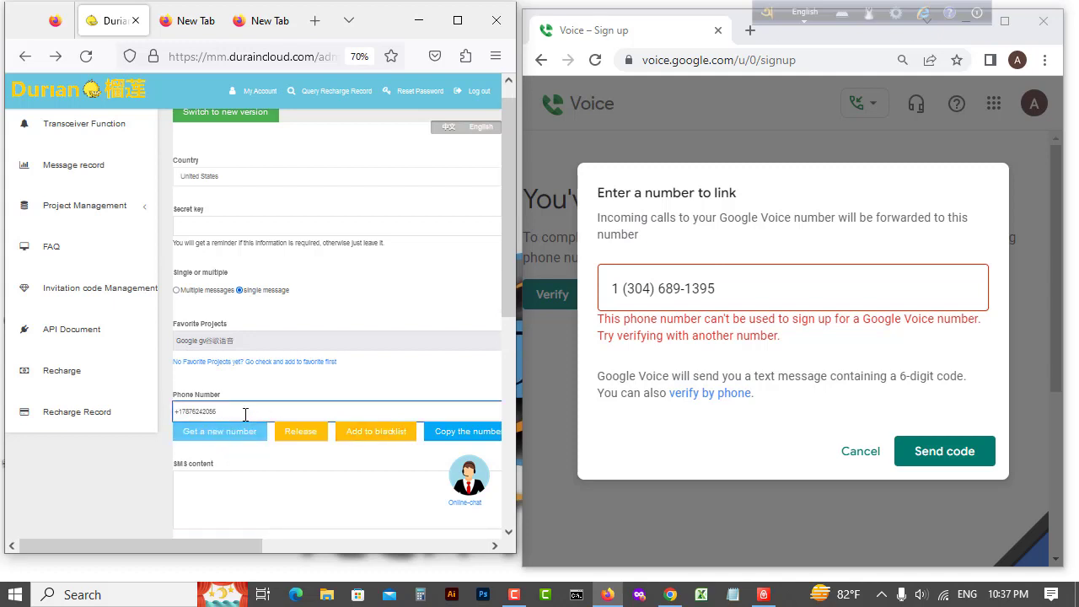
right_click(203, 413)
left_click(258, 260)
- Overwrite the rejected number in Google Voice's link dialog with the copied one and send the code
left_click_drag(716, 289, 614, 289)
right_click(629, 288)
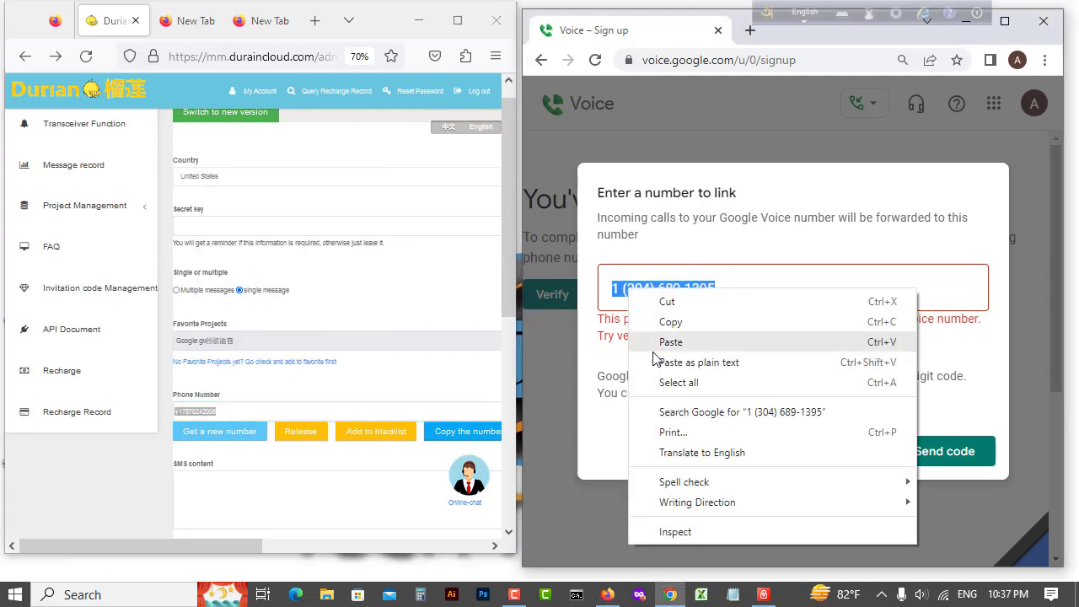
left_click(662, 410)
left_click(934, 456)
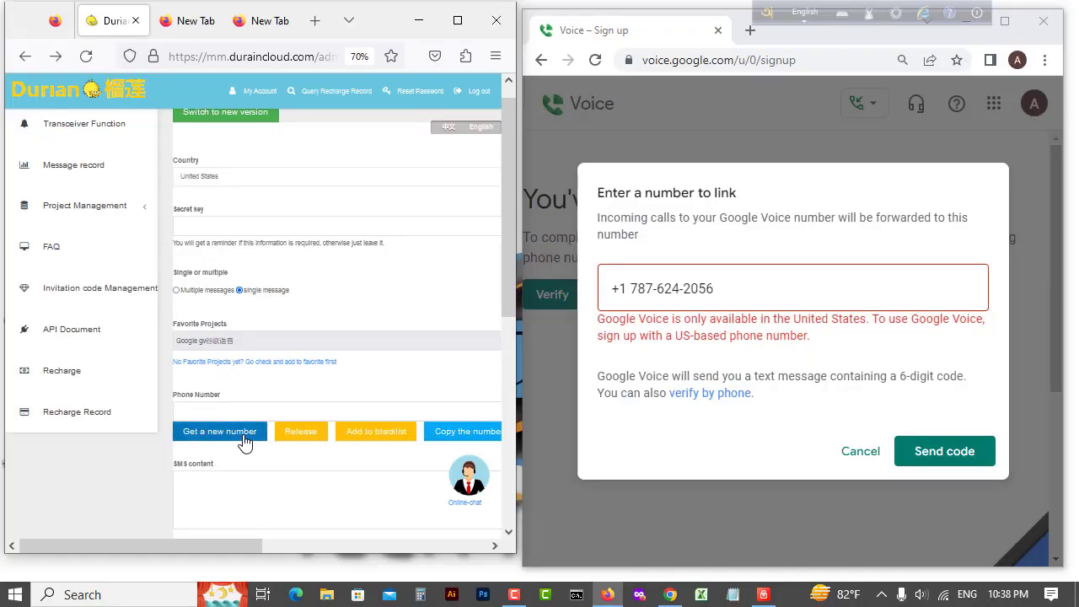
- Keep requesting a new United States number for the Google gv谷歌语音 project until one is assigned
left_click(249, 440)
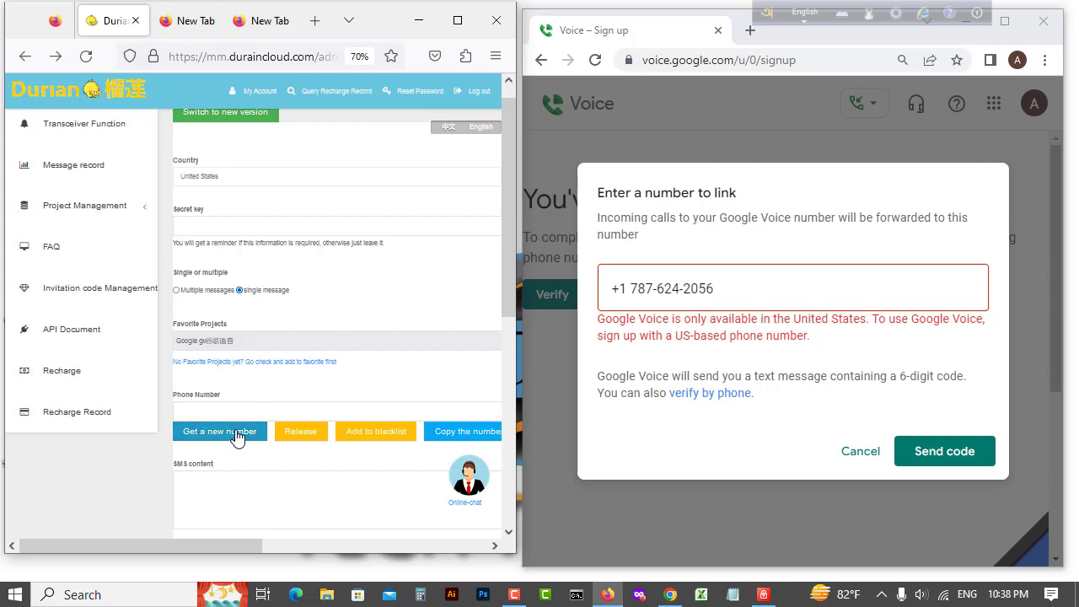
left_click(237, 434)
left_click(240, 433)
left_click(237, 433)
left_click(236, 434)
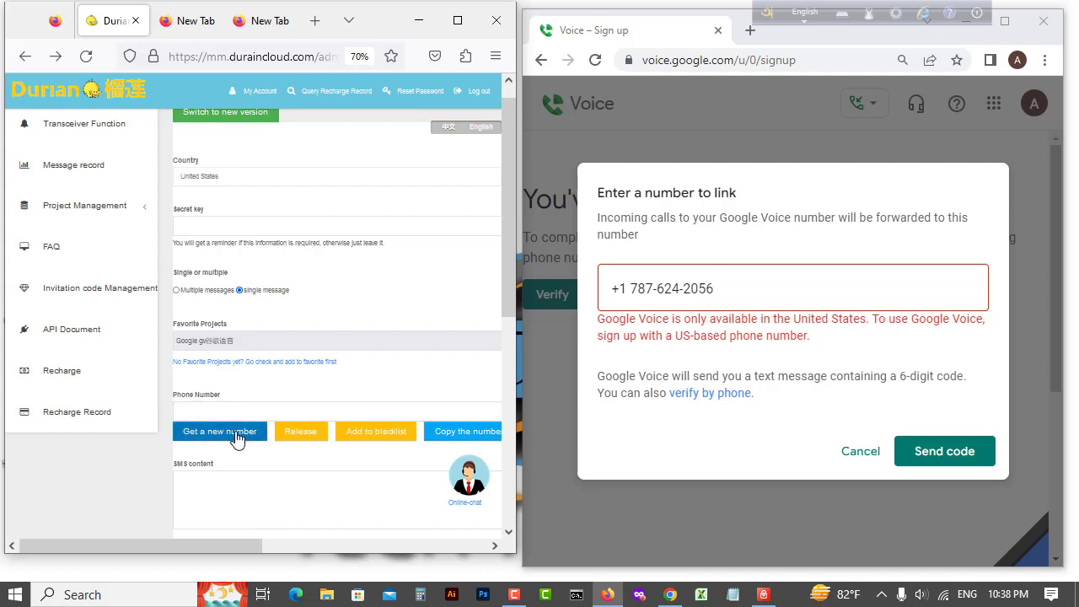
left_click(237, 438)
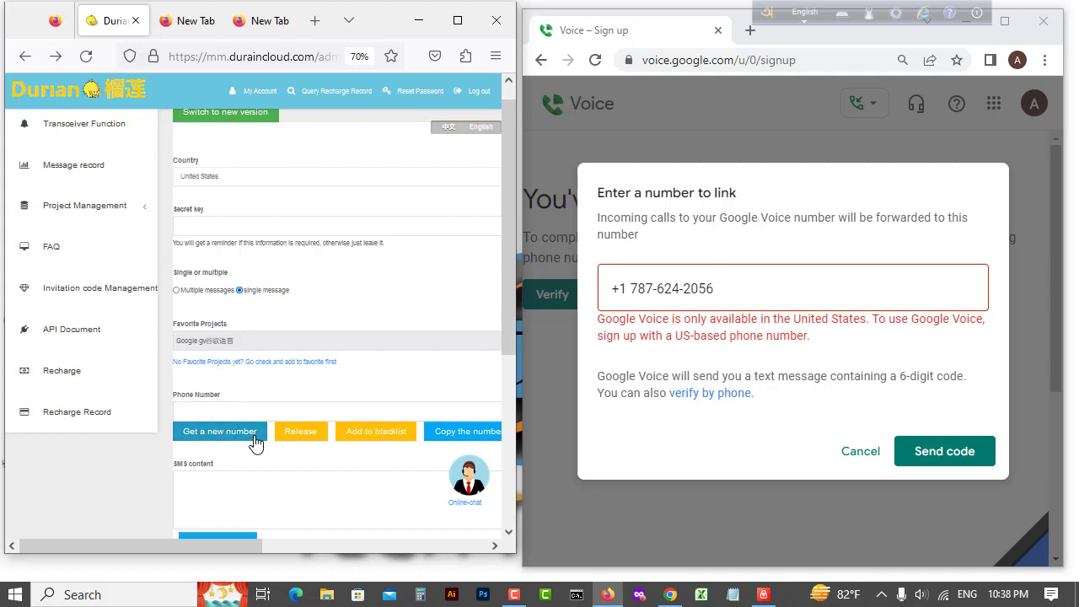
left_click(253, 441)
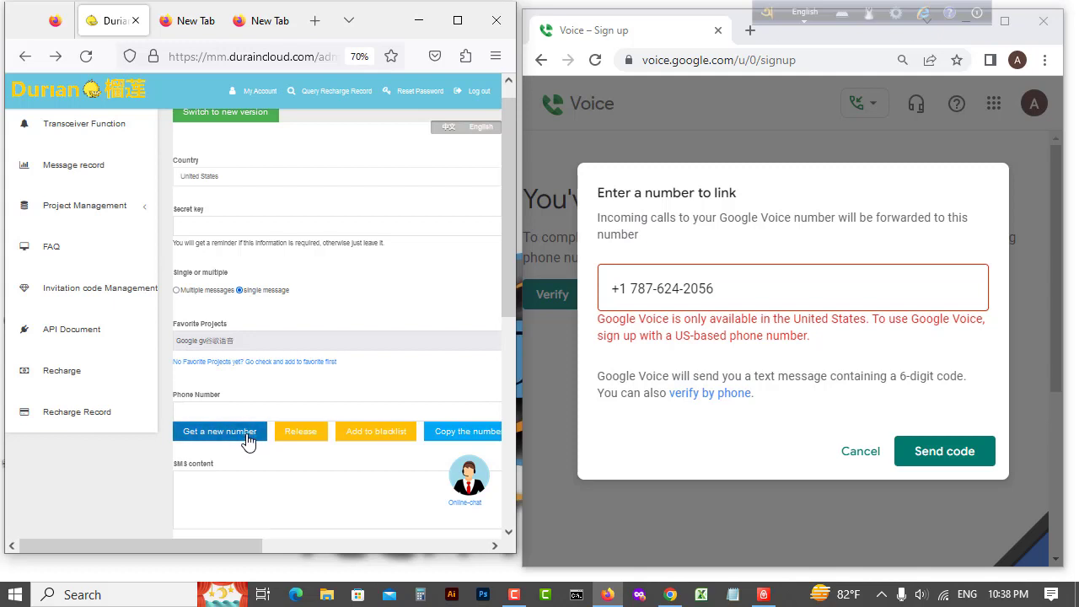
left_click(245, 439)
left_click(242, 437)
left_click(240, 436)
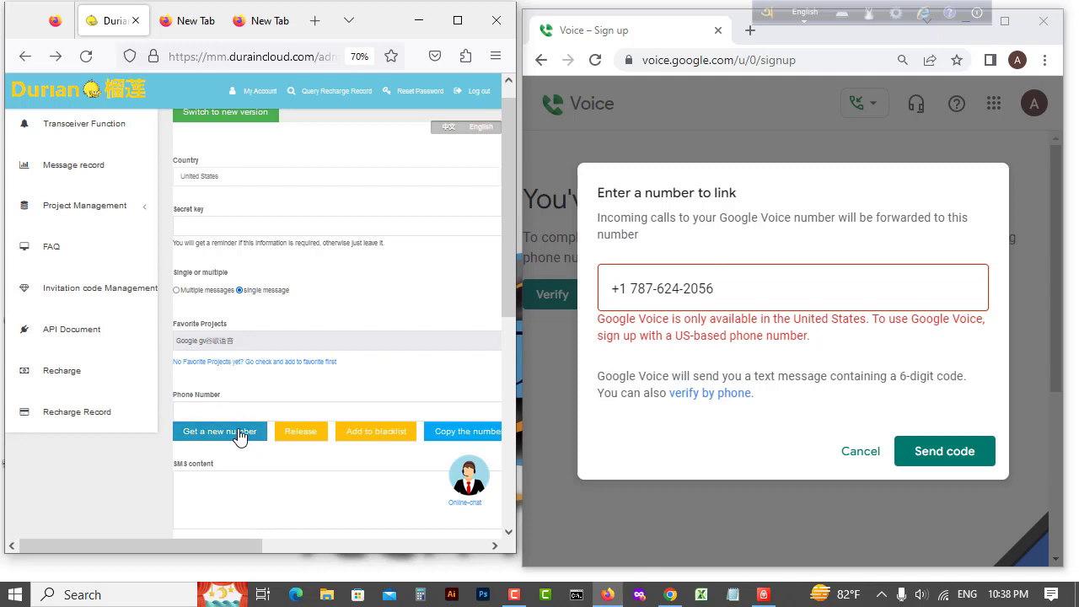
left_click(373, 433)
left_click(238, 443)
left_click(236, 443)
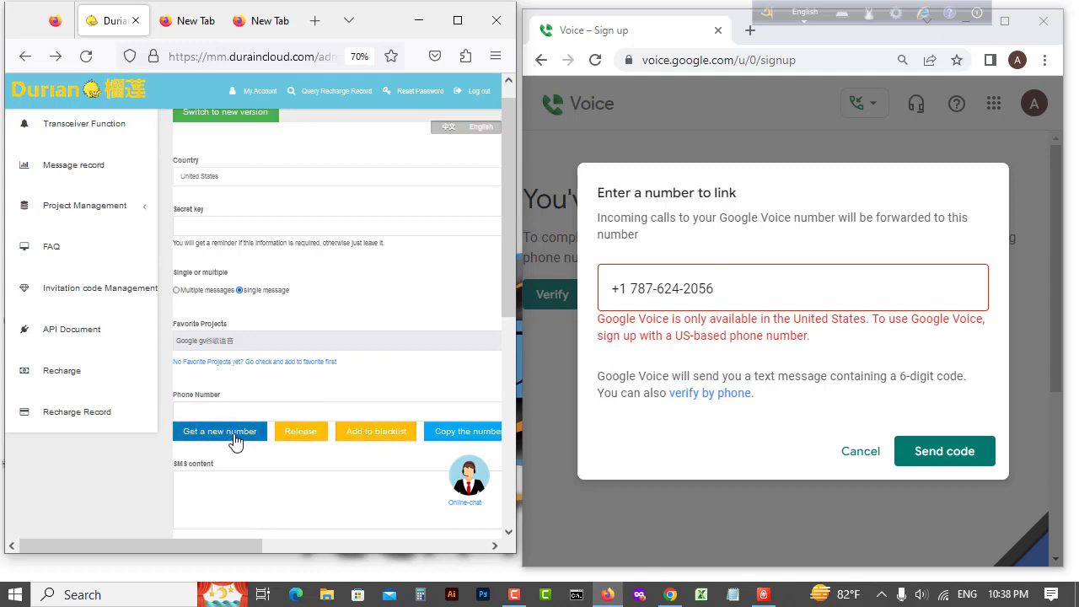
left_click(235, 442)
left_click(233, 442)
left_click(233, 439)
left_click(247, 440)
left_click(226, 440)
left_click(224, 440)
left_click(227, 432)
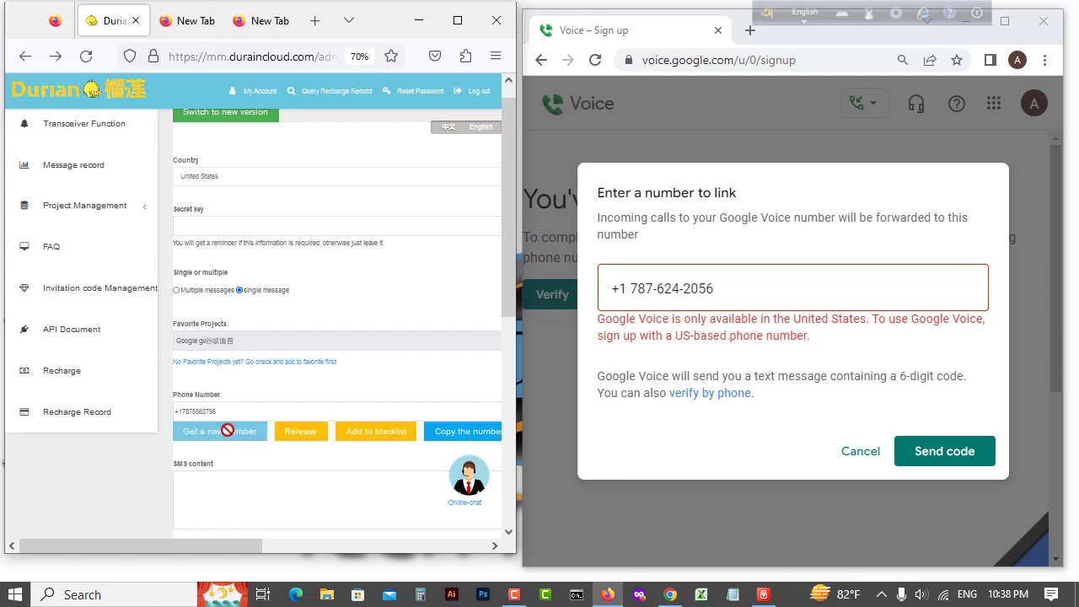
- Select the whole newly assigned phone number, including its plus sign, and copy it
left_click(220, 409)
double_click(202, 412)
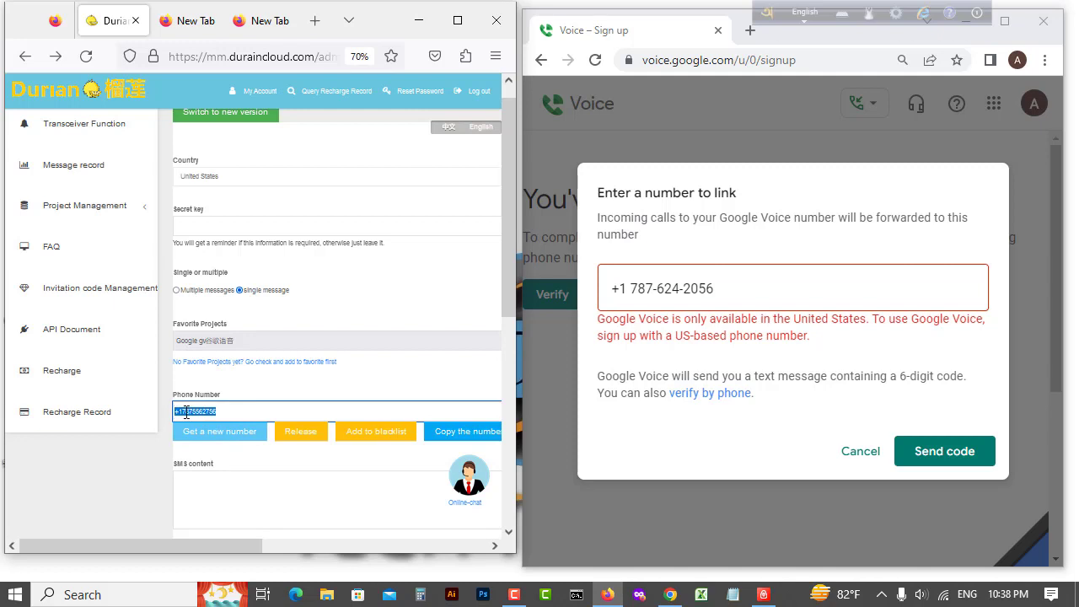
right_click(187, 412)
left_click(239, 258)
- Replace the rejected number in Google Voice's link dialog with the copied number and send the code
left_click_drag(849, 284, 591, 300)
right_click(664, 291)
left_click(700, 348)
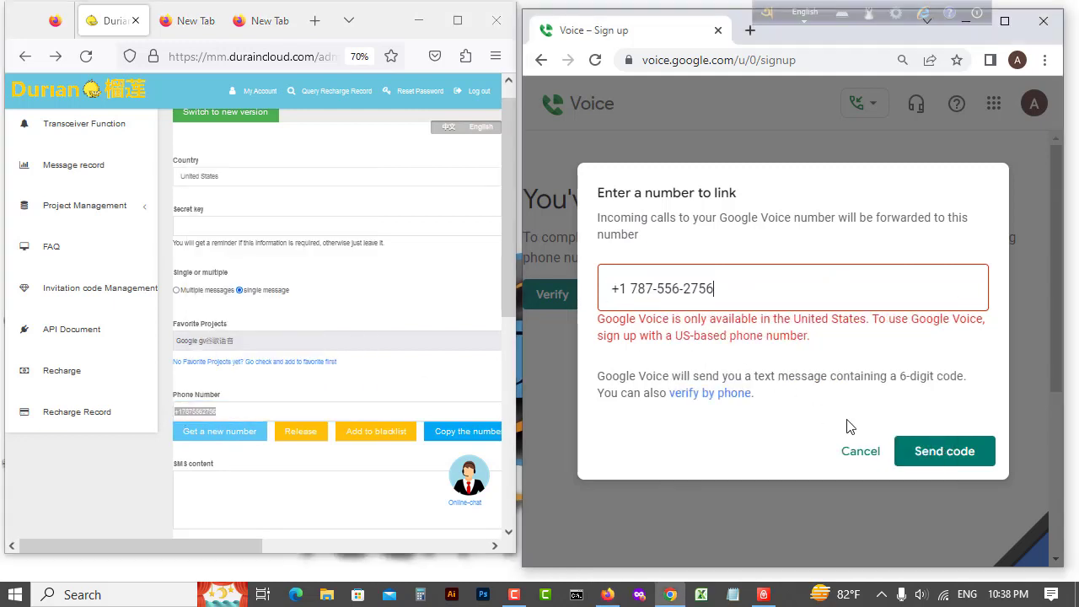
left_click(934, 451)
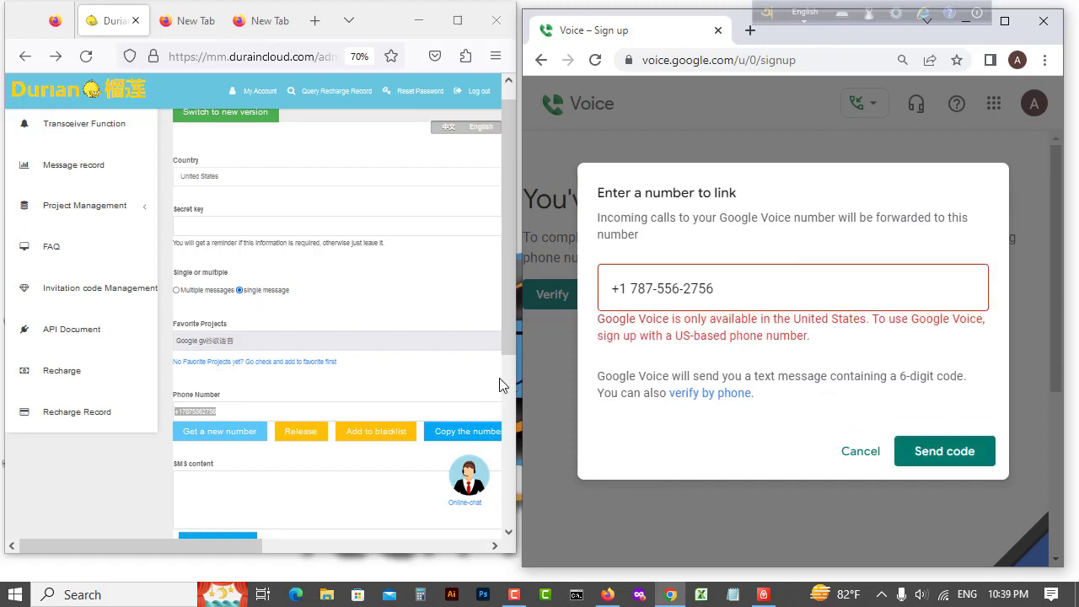
- Blacklist the number Google Voice refused and get a replacement United States number for the same project
left_click(380, 434)
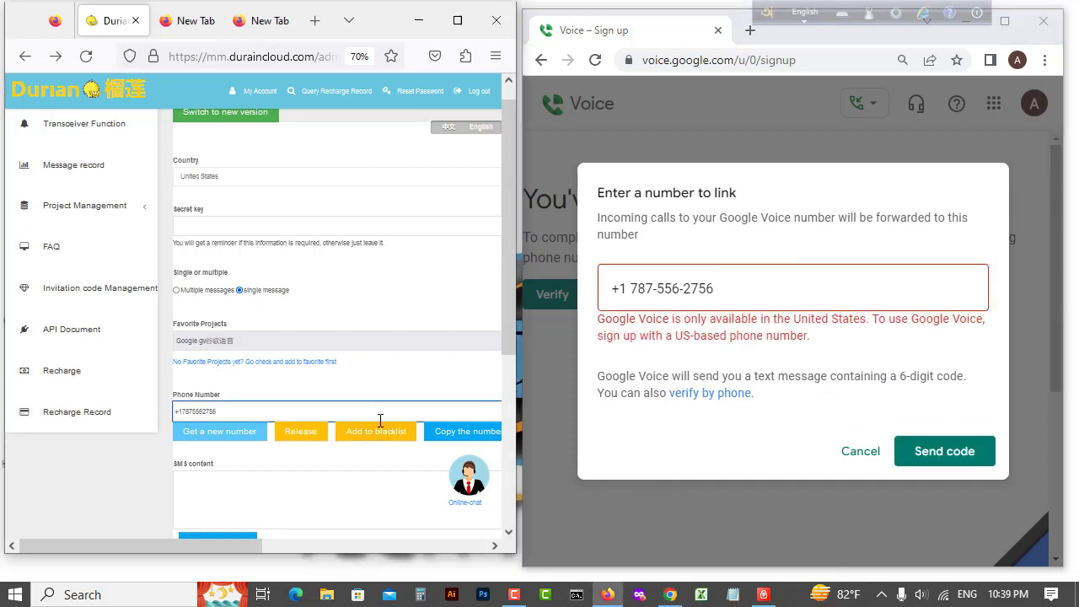
left_click(242, 430)
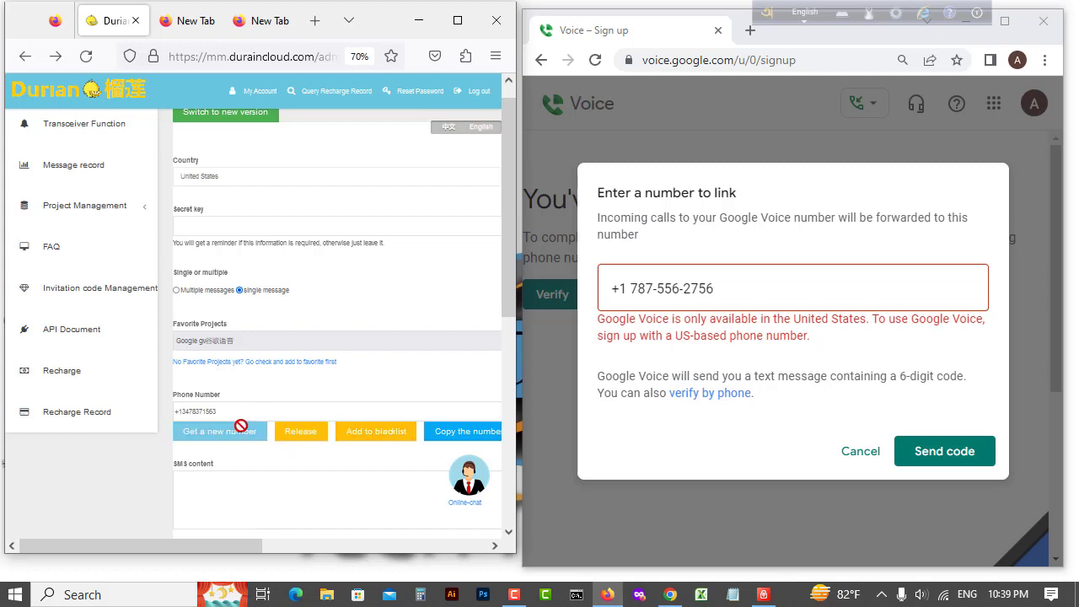
left_click_drag(247, 412, 179, 415)
right_click(208, 409)
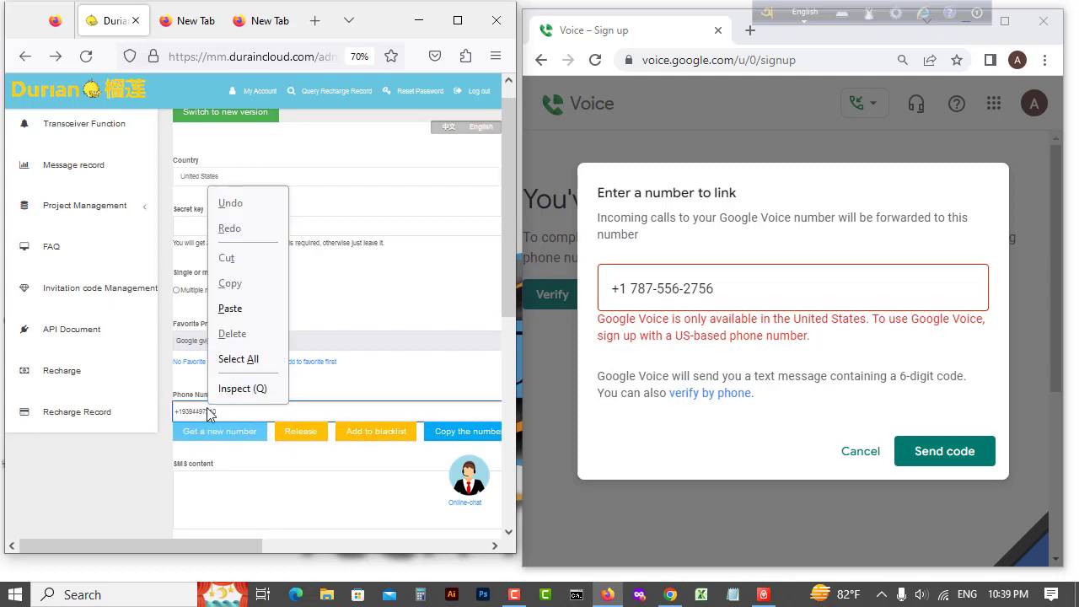
left_click(221, 412)
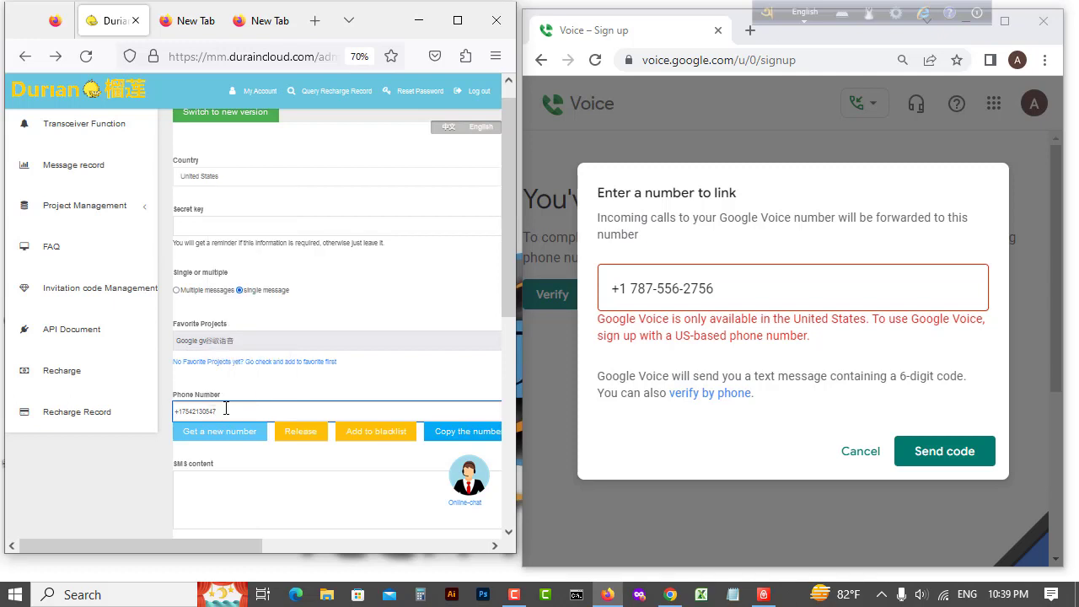
- Copy the replacement phone number without its plus sign
double_click(196, 412)
right_click(226, 408)
left_click(337, 251)
- Overwrite the number to link in Google Voice with the replacement number and request the verification code
left_click(715, 289)
left_click_drag(715, 289, 577, 304)
right_click(632, 293)
left_click(688, 360)
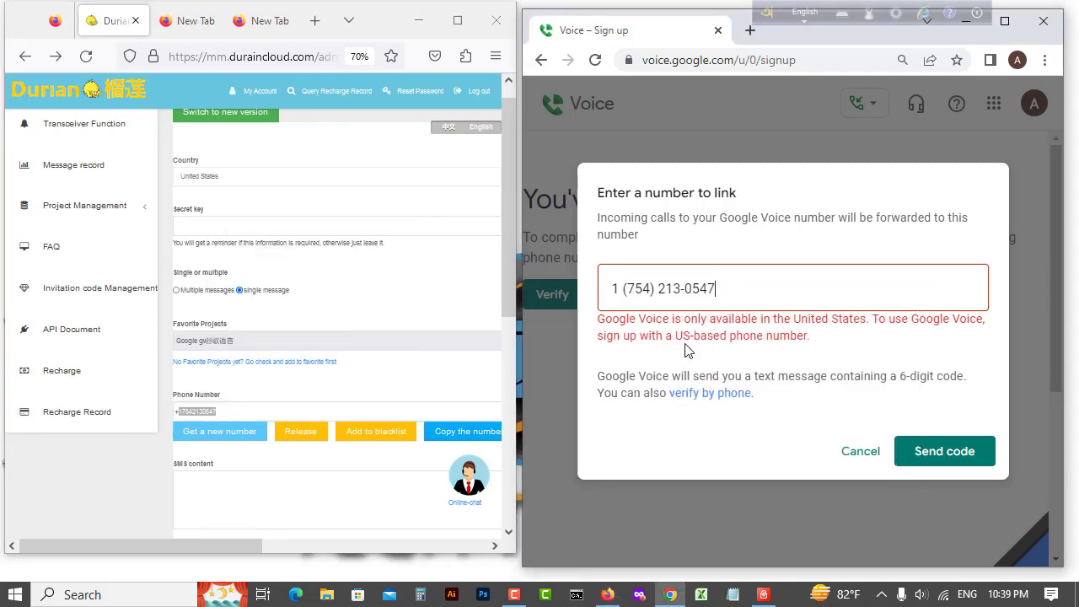
left_click(929, 453)
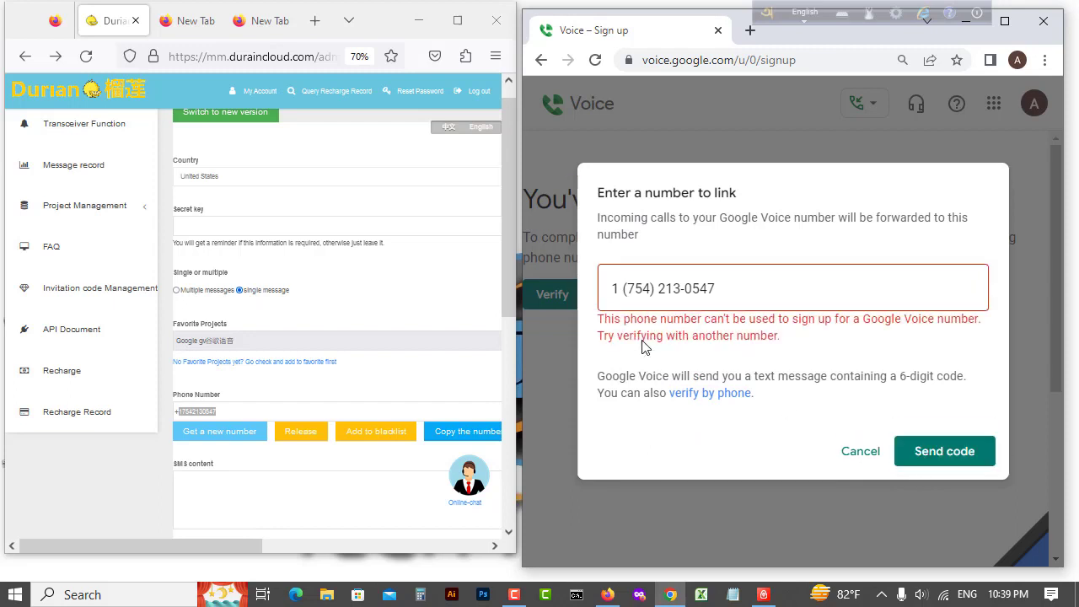
- Blacklist the number that cannot be used and repeatedly request another United States number until one is assigned
left_click(374, 434)
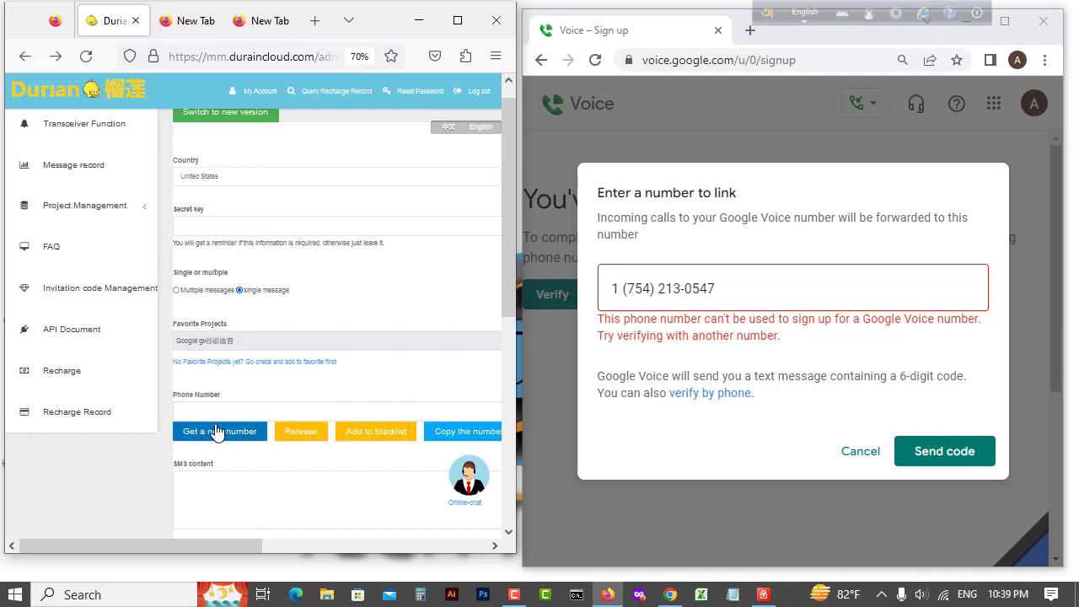
left_click(233, 416)
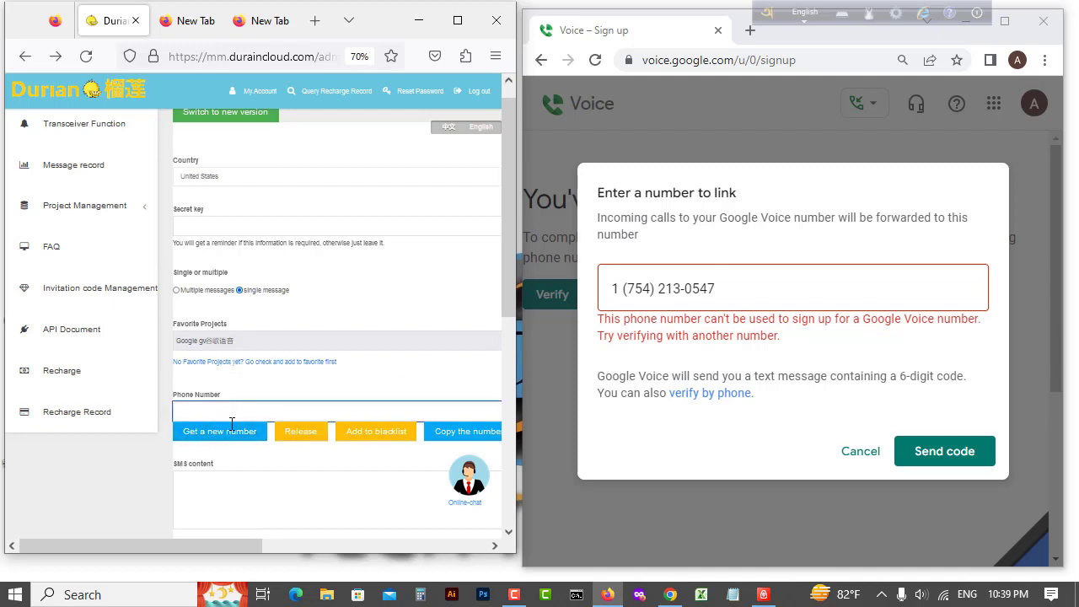
left_click(253, 434)
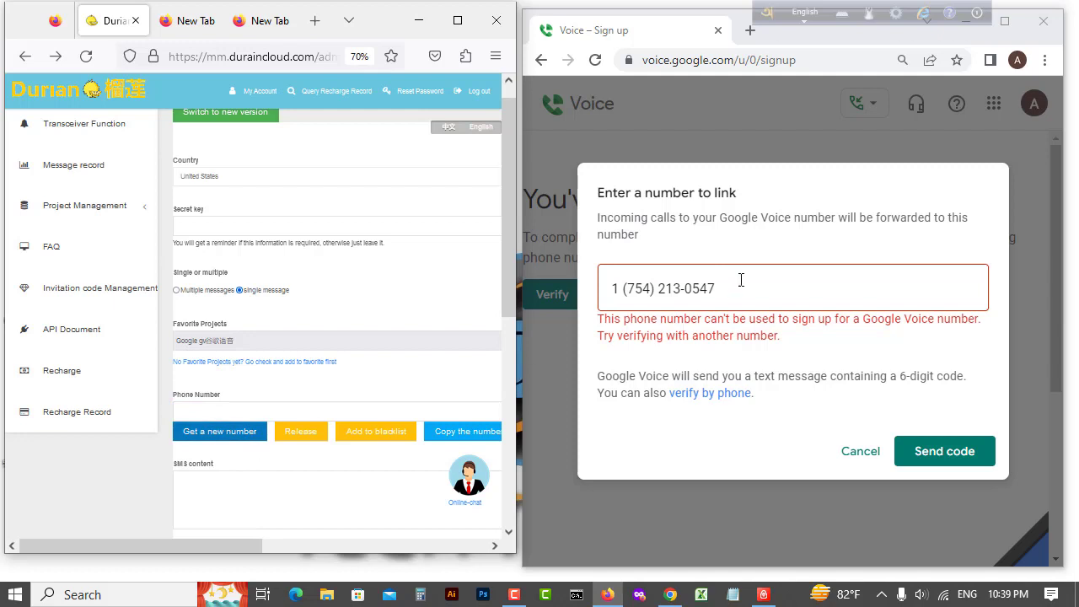
left_click(243, 438)
left_click(242, 437)
left_click(238, 432)
left_click(236, 432)
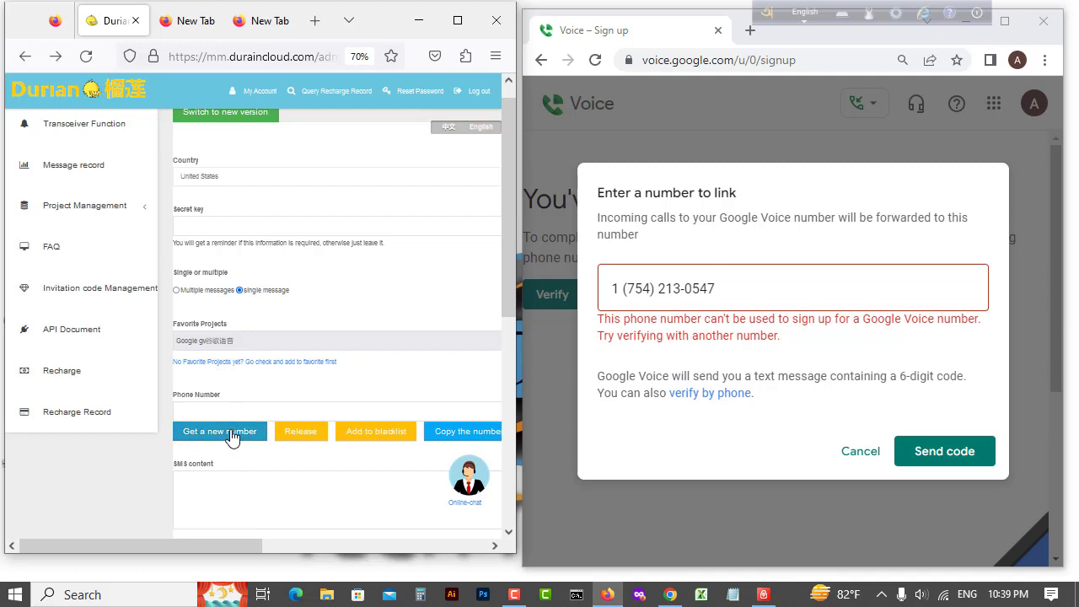
left_click(233, 434)
left_click(249, 435)
left_click(248, 435)
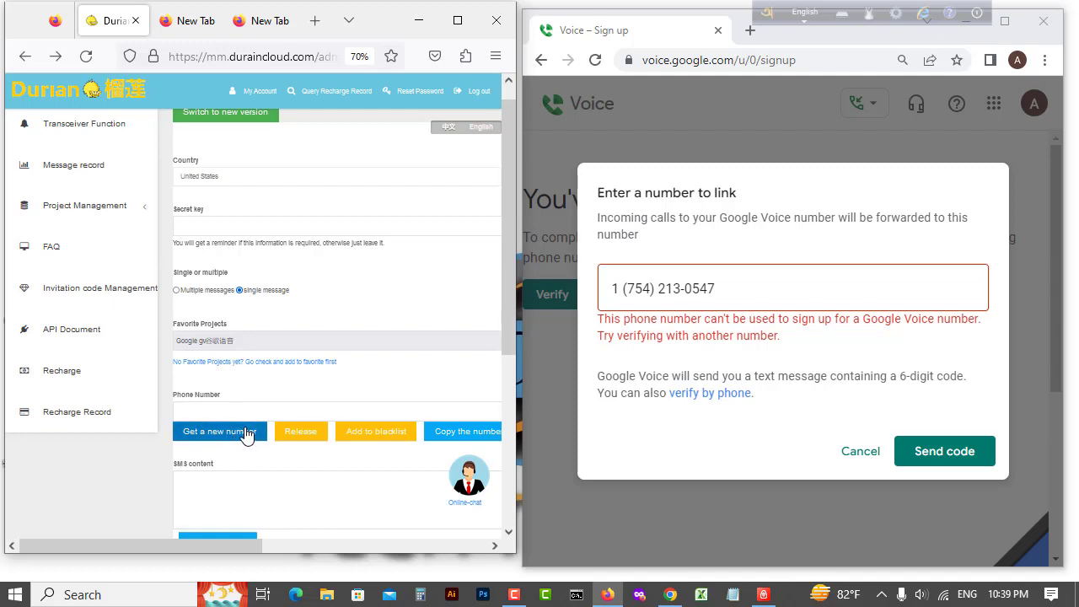
left_click(246, 436)
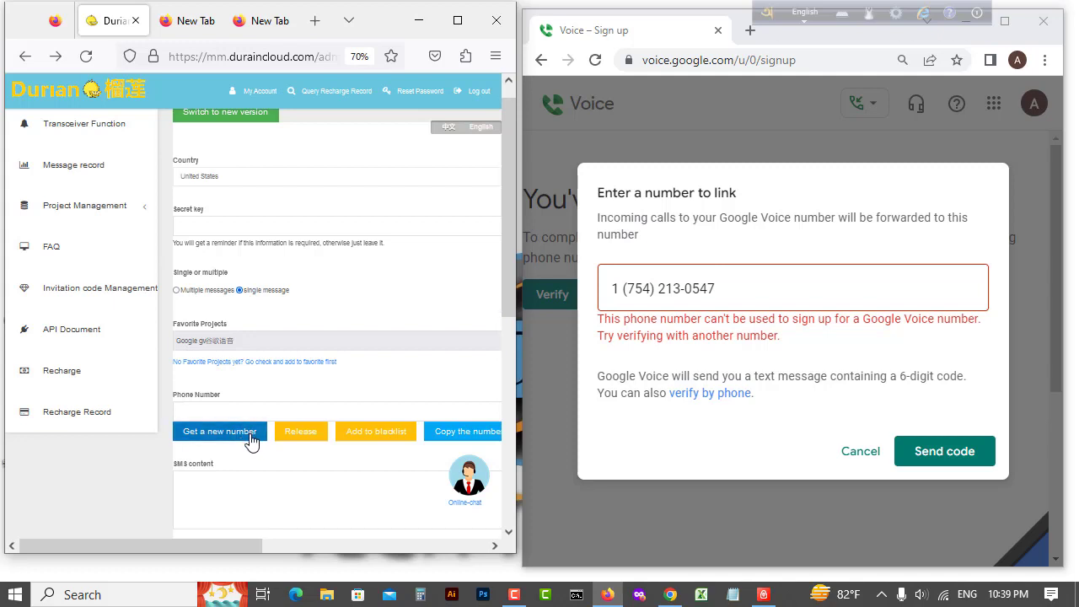
left_click(248, 436)
left_click(245, 435)
left_click(244, 434)
left_click(243, 434)
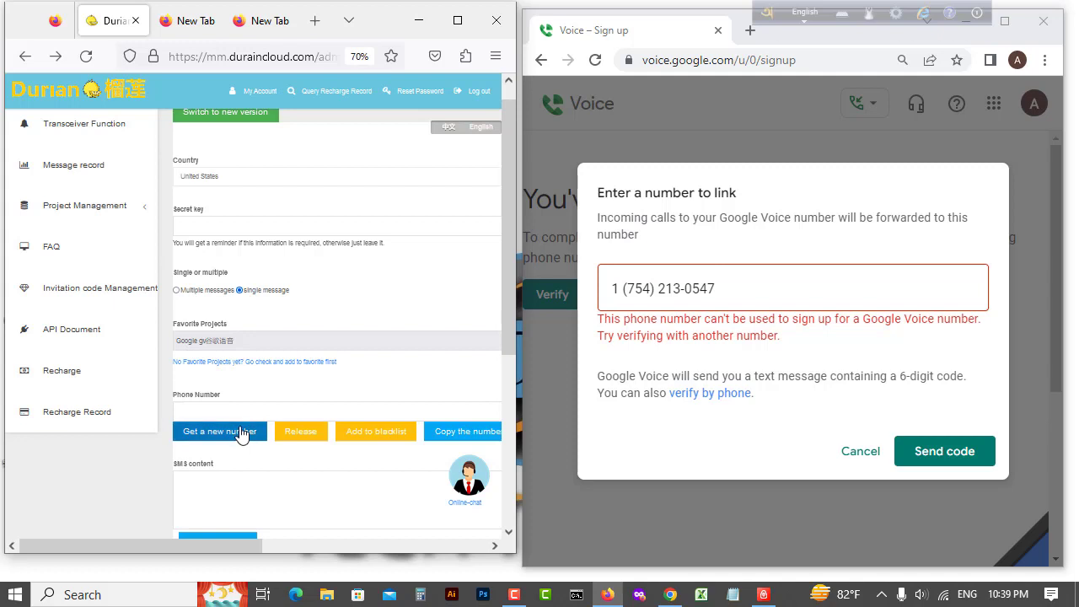
left_click(249, 434)
left_click(260, 435)
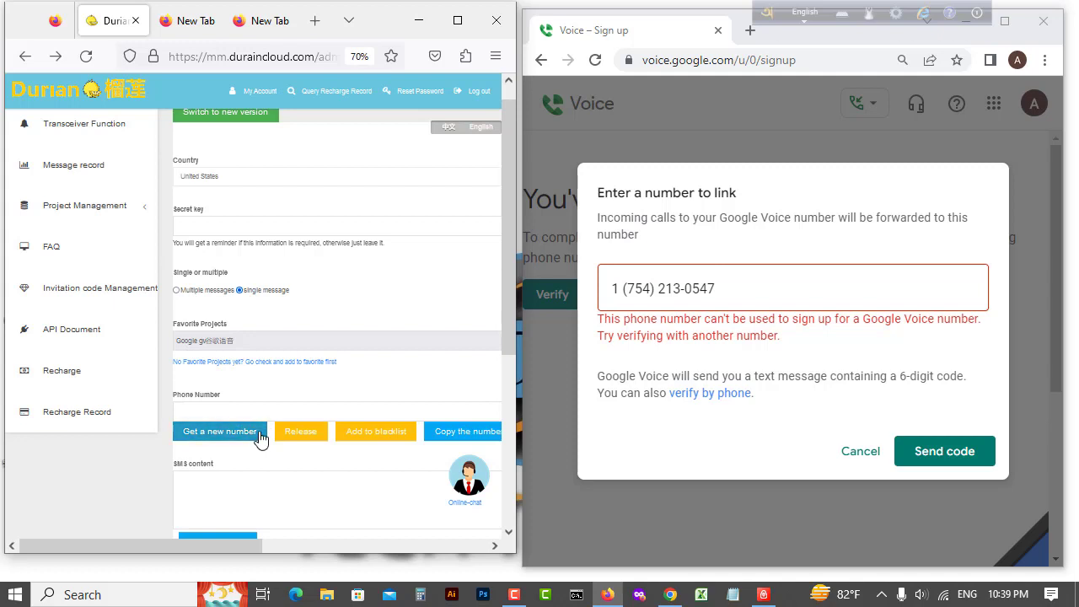
left_click(256, 436)
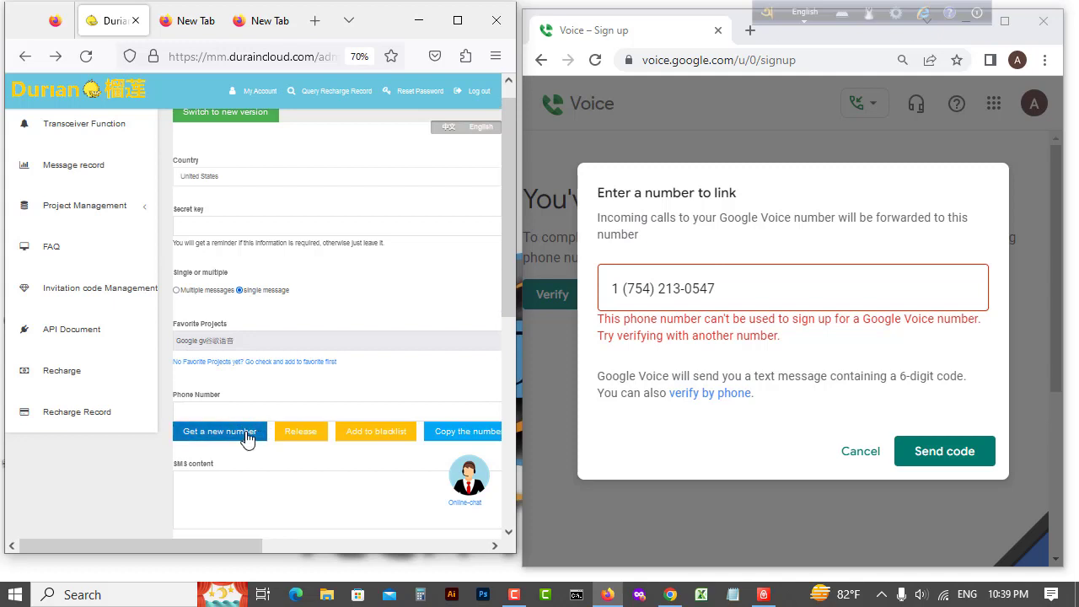
left_click(246, 437)
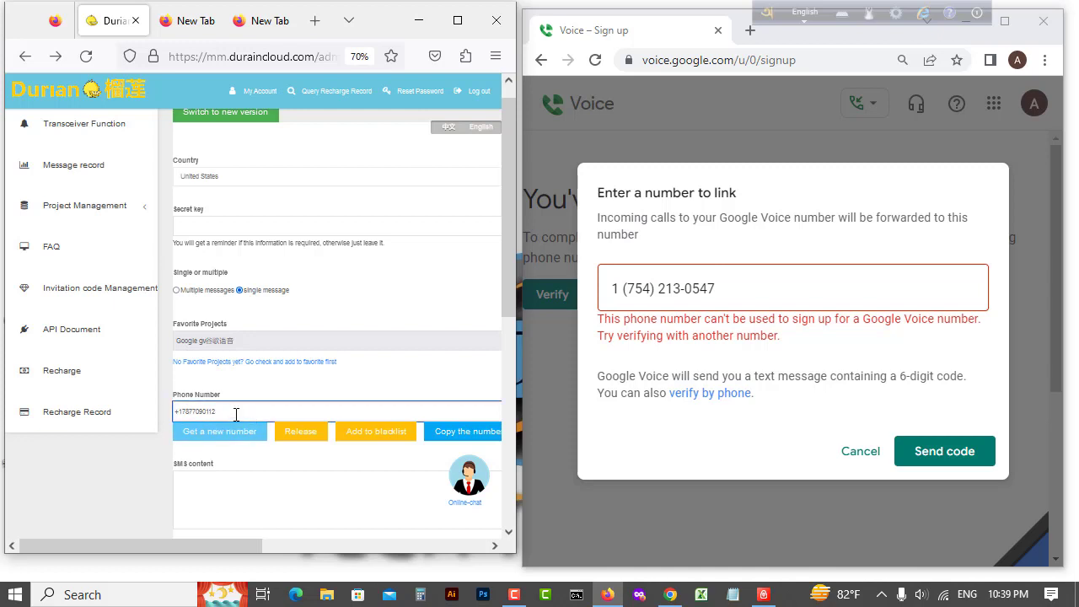
- Select the full number in the Phone Number field and copy it
left_click_drag(221, 411, 176, 408)
right_click(183, 411)
left_click(368, 258)
- Paste the copied number over the old one in Google Voice's link dialog and send the code
left_click_drag(731, 287, 630, 331)
right_click(636, 292)
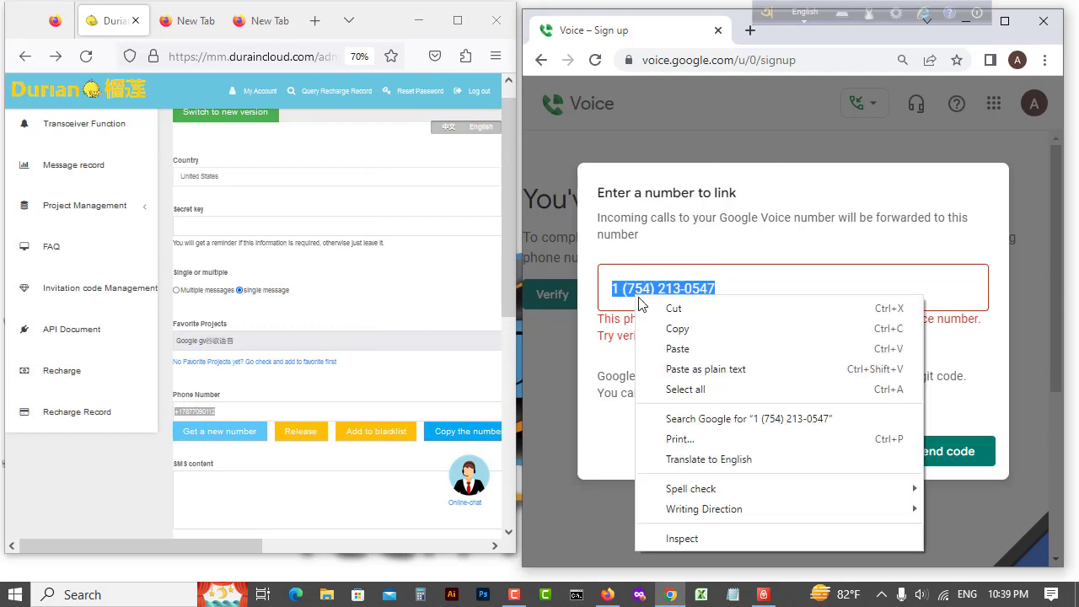
left_click(673, 349)
left_click(944, 453)
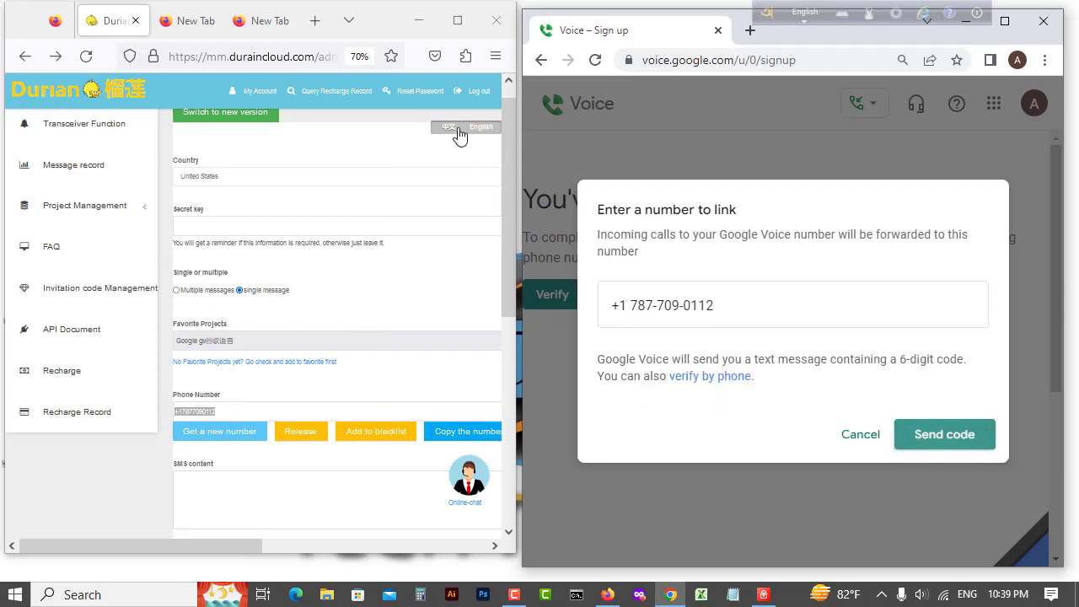
- Maximize the Durian Cloud SMS window to check the SMS content area, and restore it beside Google Voice
left_click(458, 20)
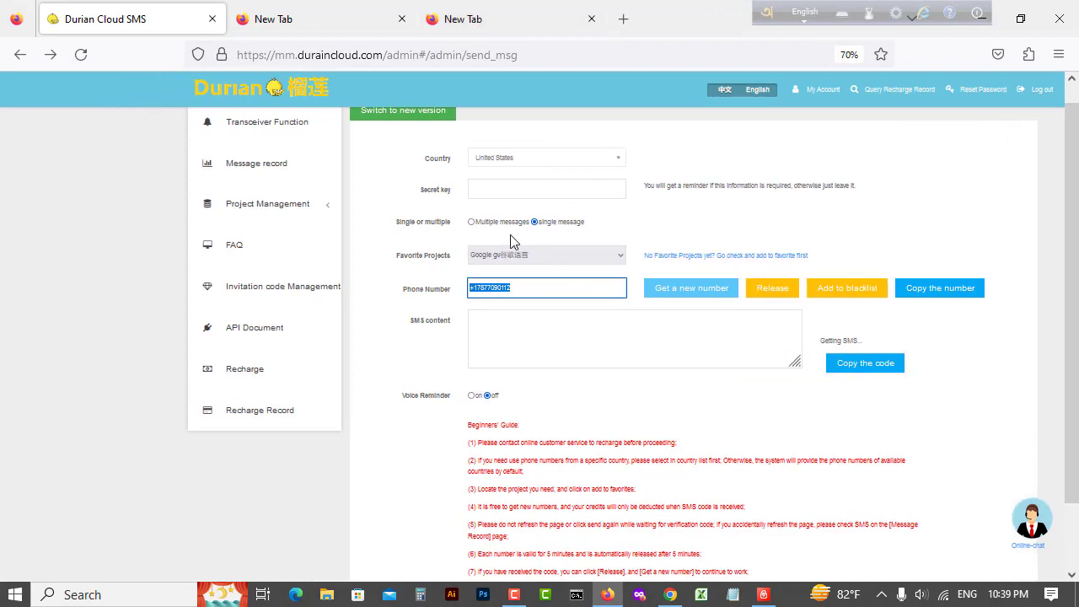
left_click(535, 358)
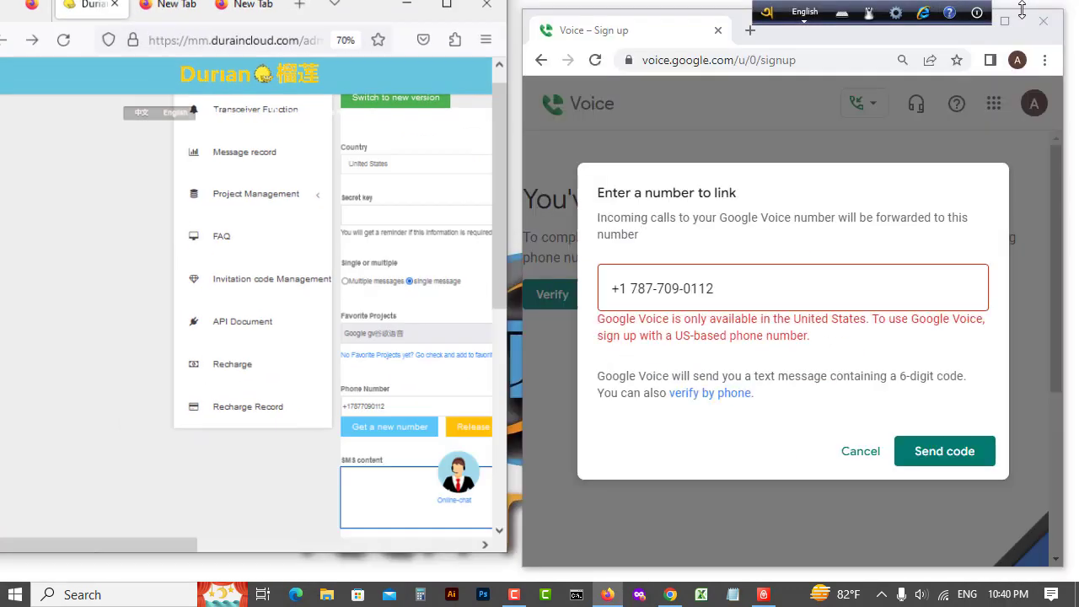
left_click(1020, 18)
- Add the rejected number to the blacklist and request a new United States number for the project
scroll(360, 396, "down", 1)
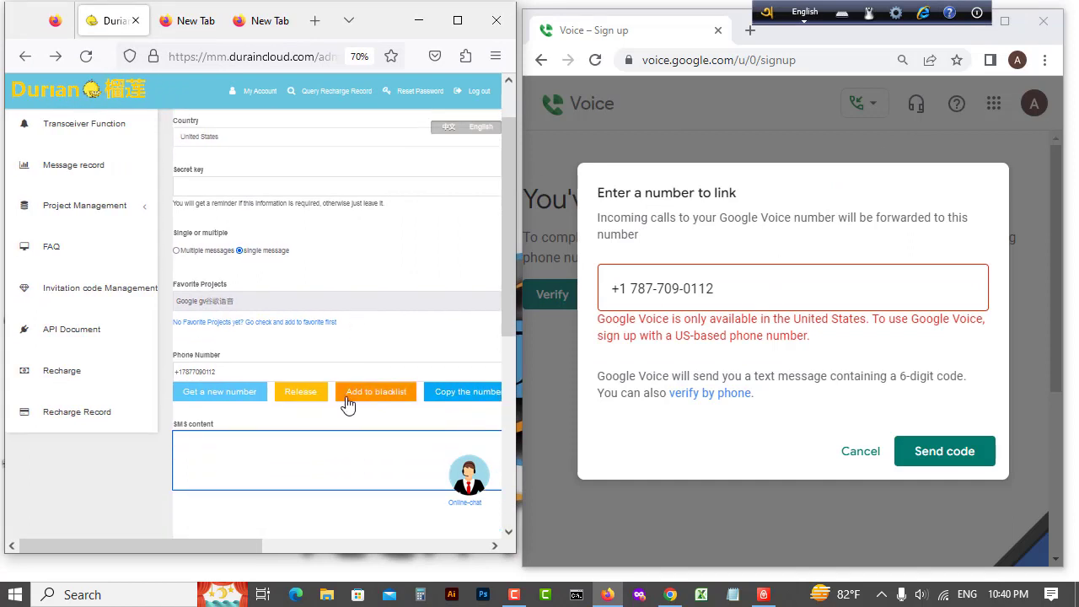
left_click(392, 396)
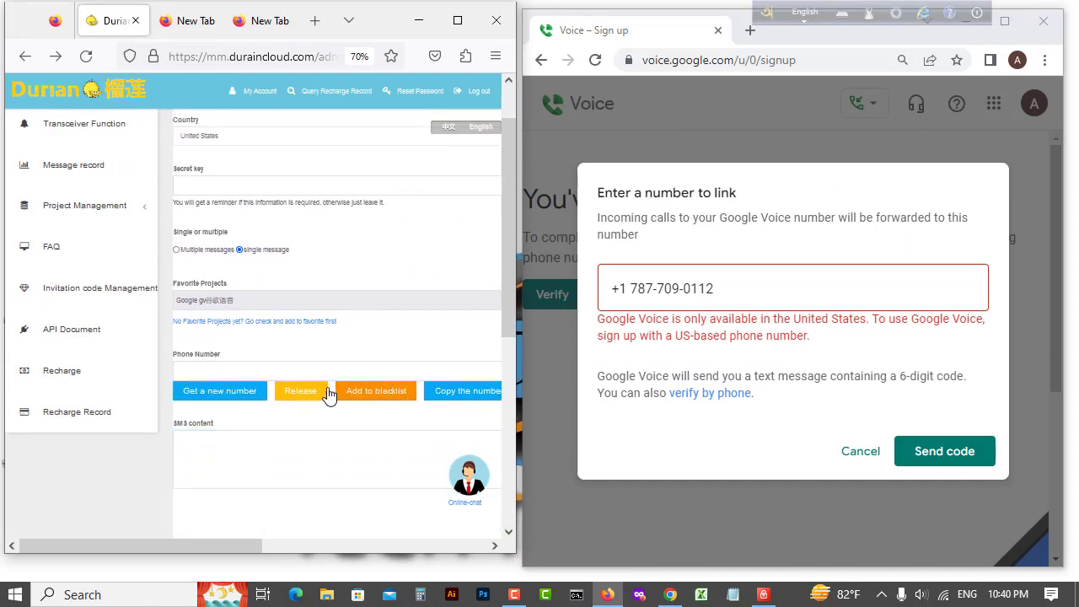
left_click(187, 399)
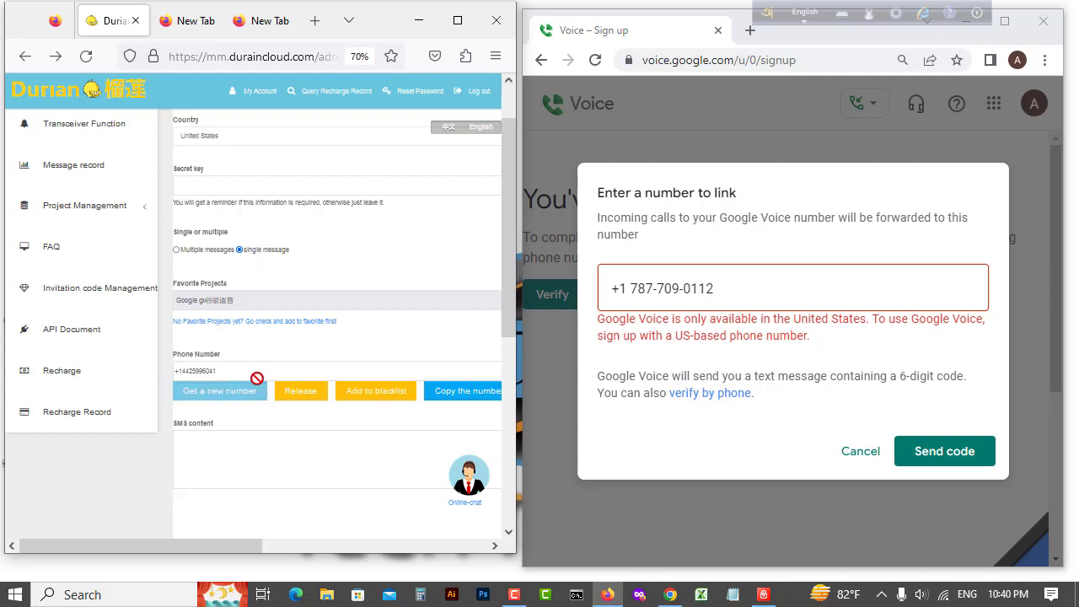
- Select the complete new number in Durian's Phone Number field, including the plus sign, and copy it
double_click(266, 373)
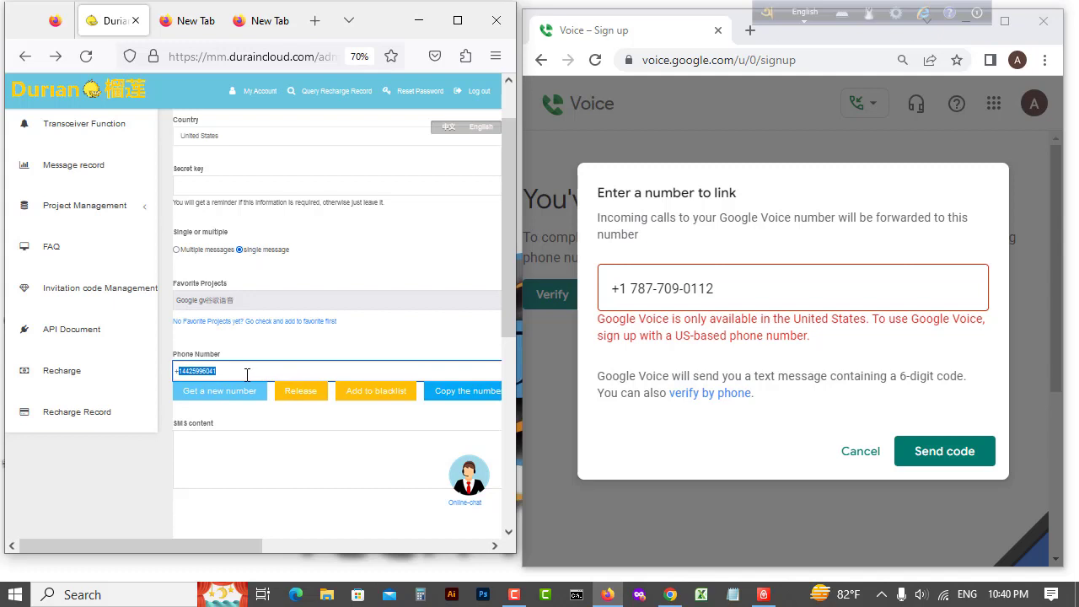
left_click_drag(247, 374, 173, 371)
right_click(177, 373)
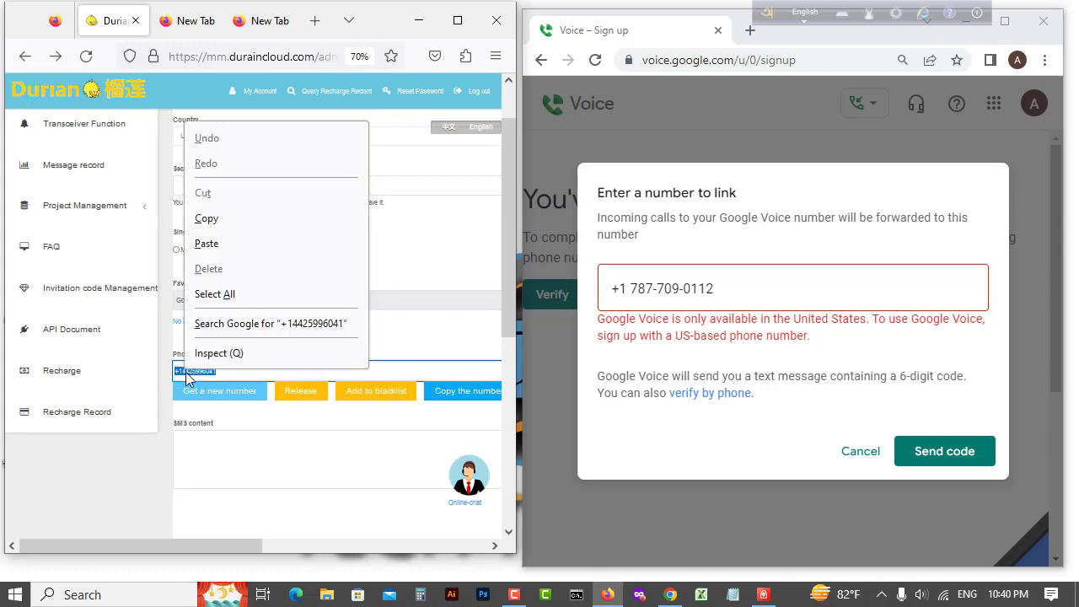
left_click(233, 217)
- Replace the rejected number in Google Voice's link dialog with the copied one and request the text code
triple_click(811, 278)
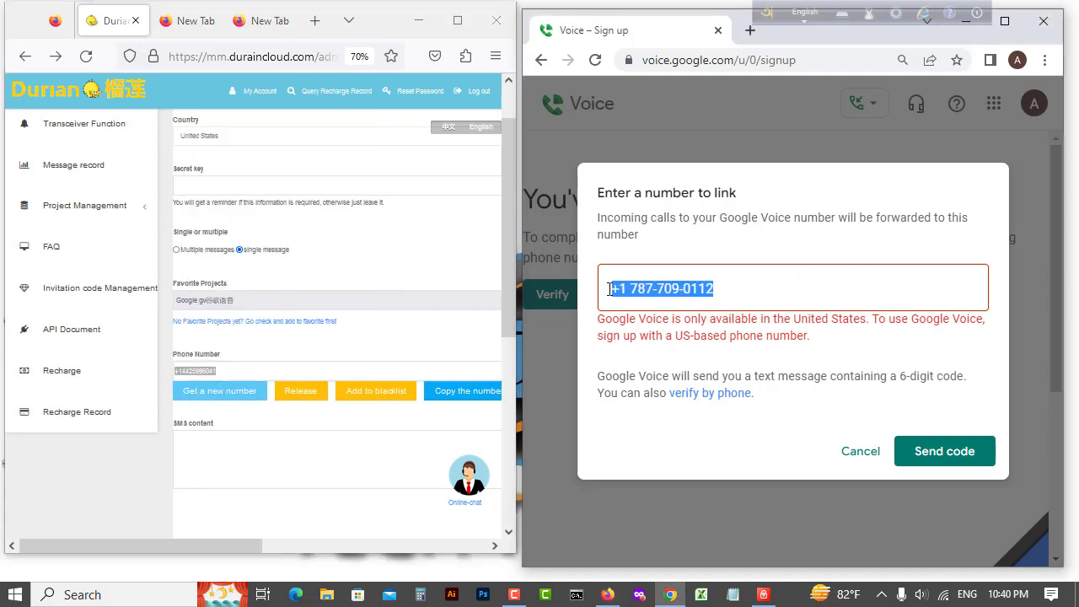
right_click(624, 286)
left_click(663, 342)
left_click(918, 452)
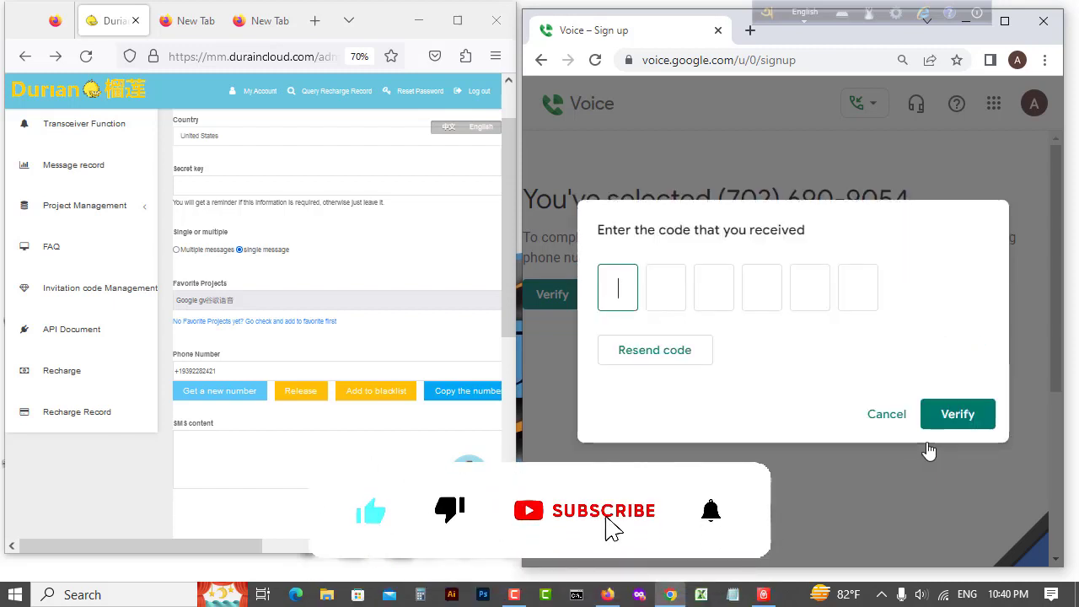
- Check Durian's SMS content area for the Google Voice verification code, in both the maximized and side-by-side views
scroll(337, 417, "down", 2)
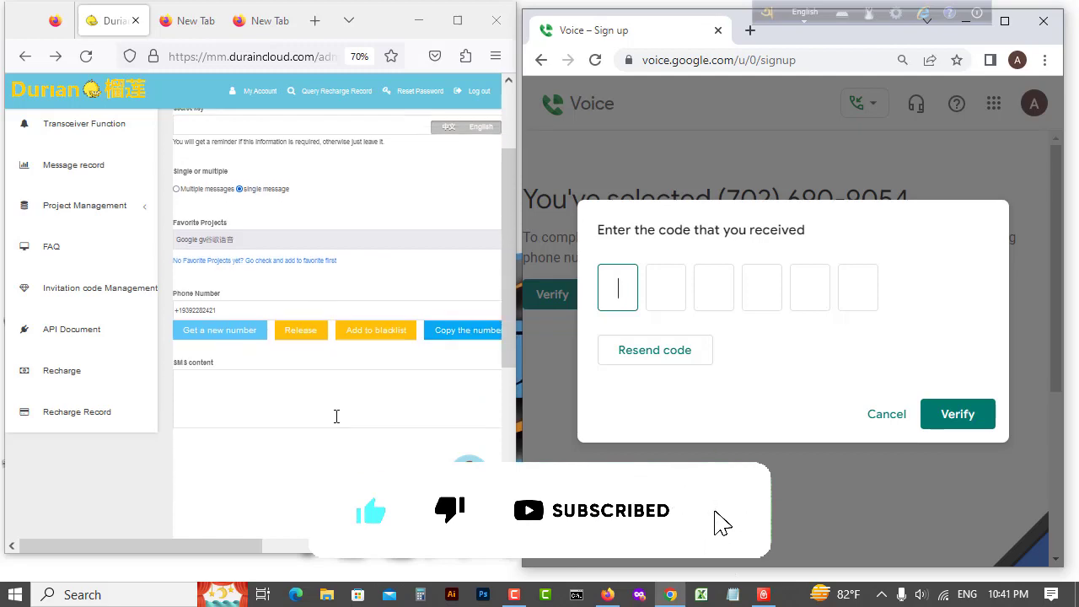
left_click(458, 20)
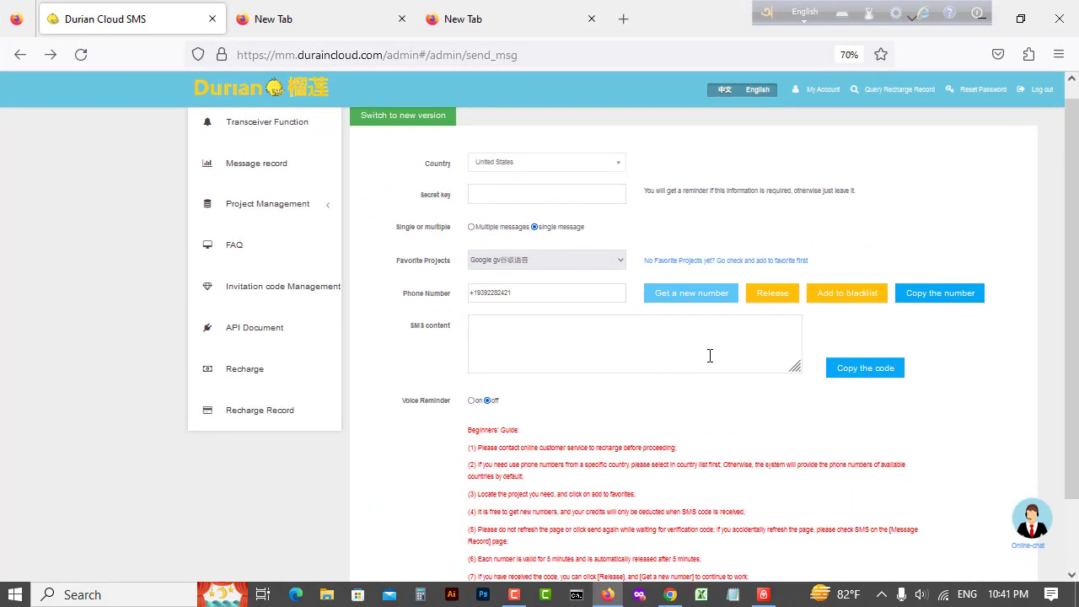
left_click(1021, 18)
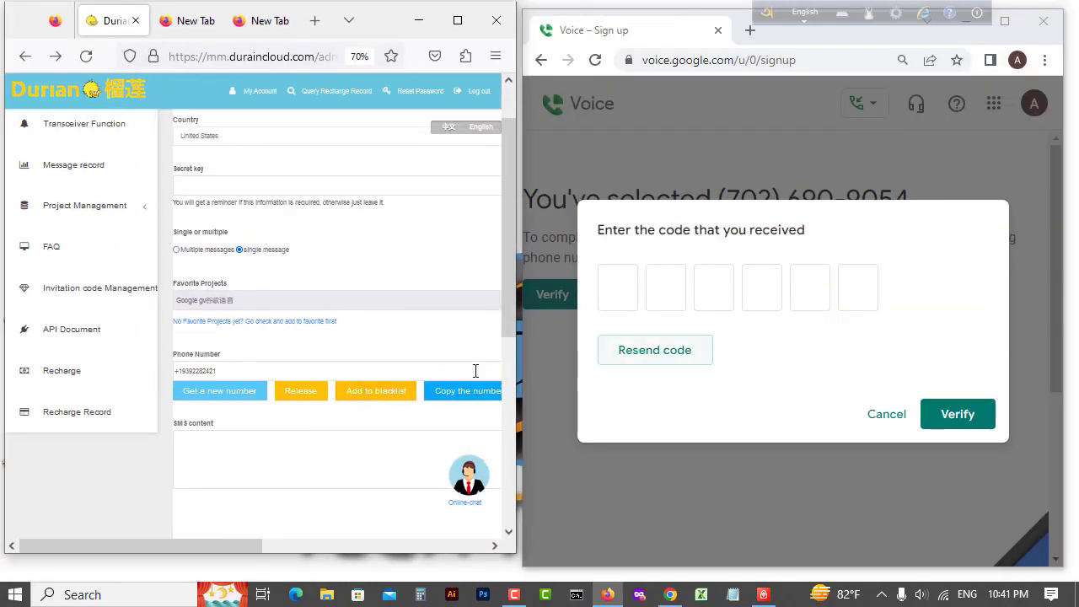
left_click(460, 20)
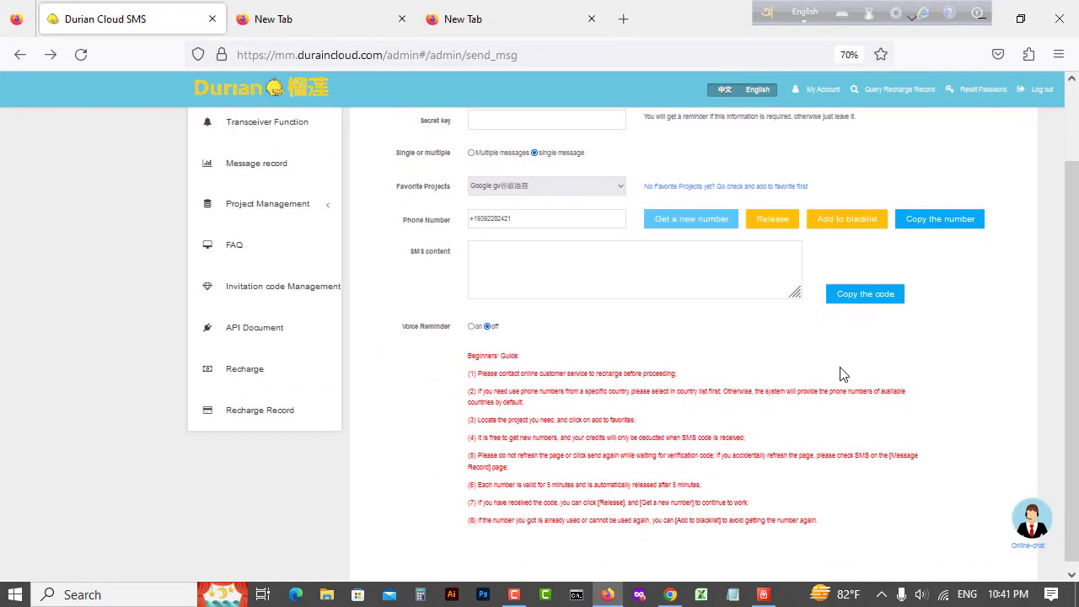
left_click(1021, 18)
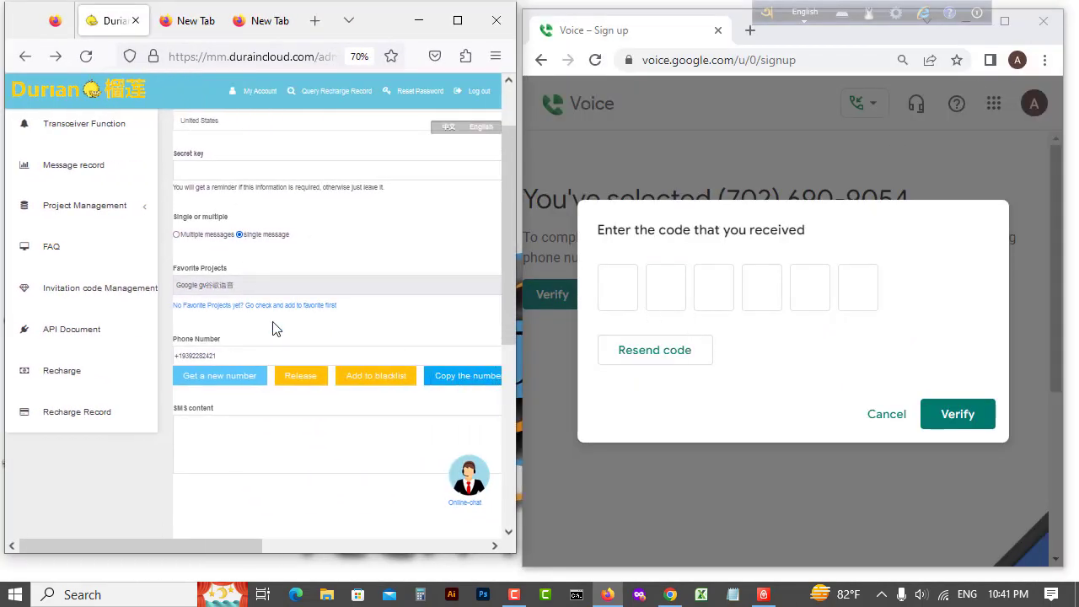
scroll(329, 333, "down", 2)
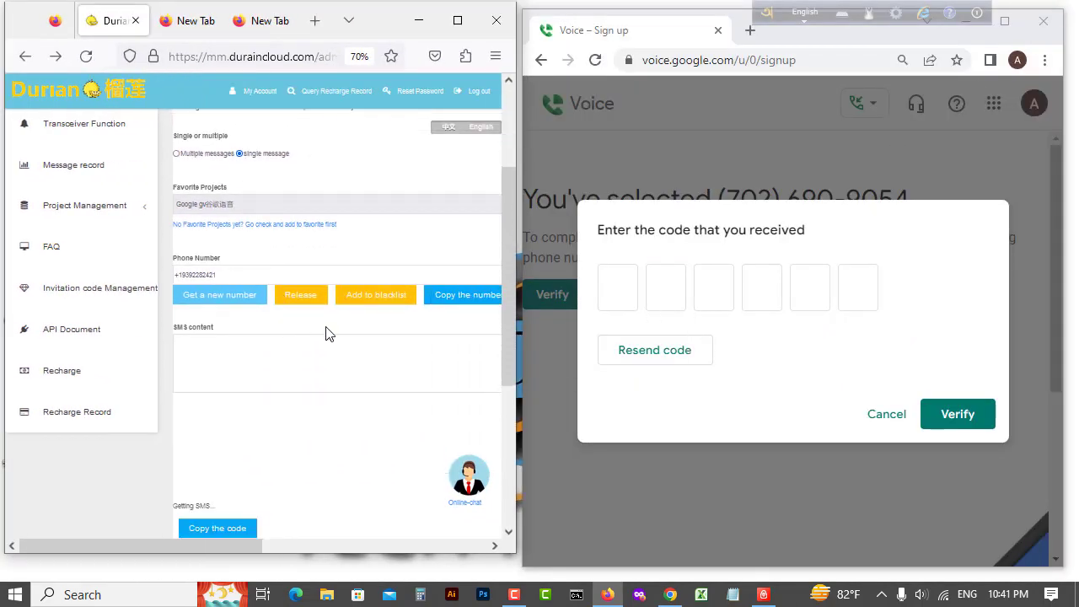
left_click(637, 282)
left_click(666, 287)
left_click(713, 291)
scroll(424, 429, "down", 2)
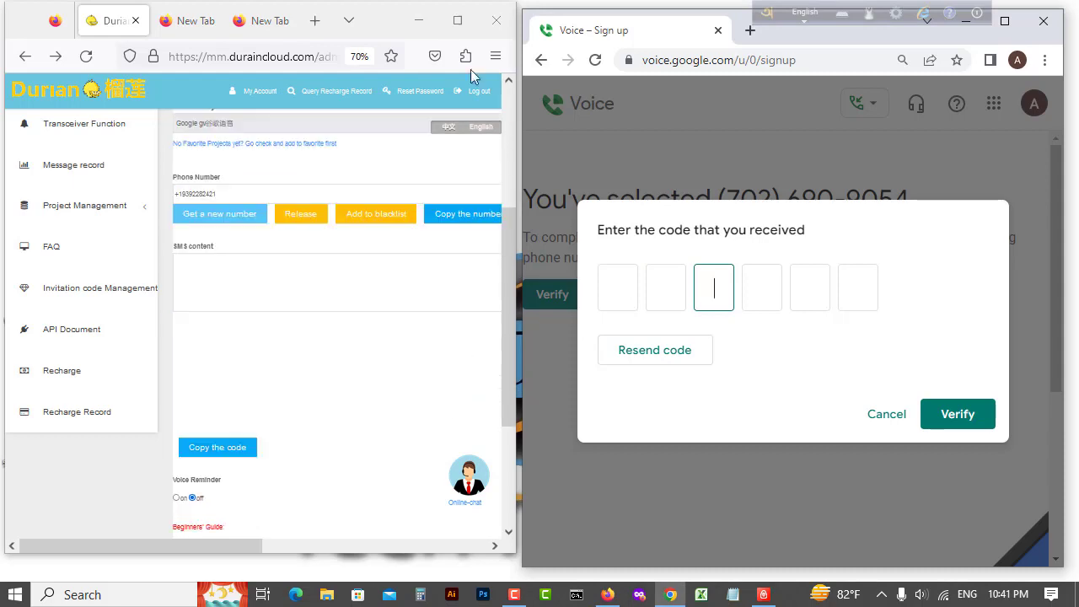
- Try to copy the verification code from the maximized Durian Cloud SMS page, and restore the window beside Google Voice
left_click(458, 21)
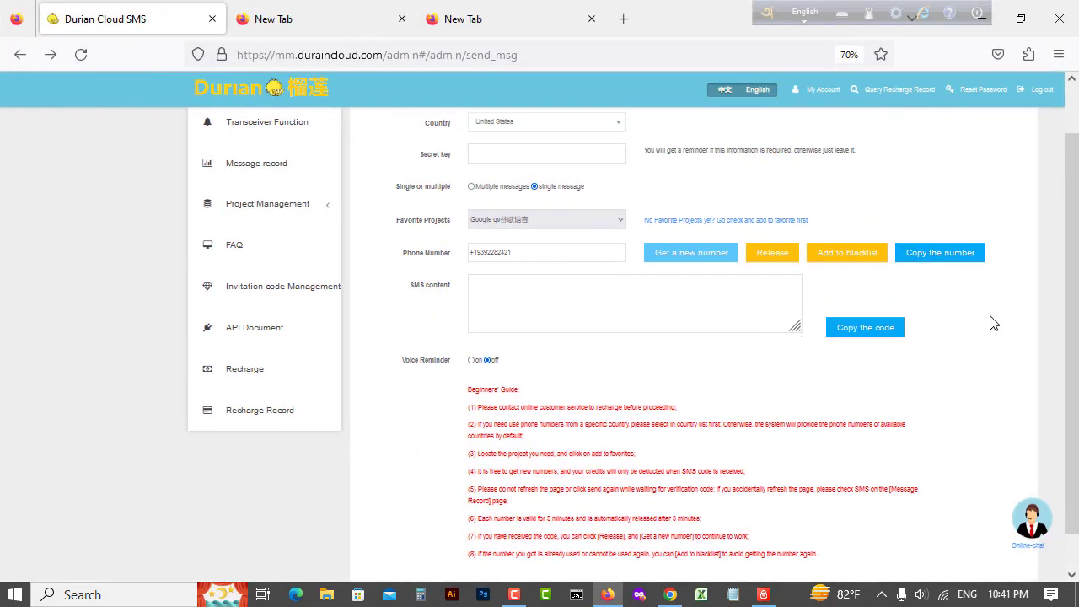
left_click(860, 327)
left_click(1020, 18)
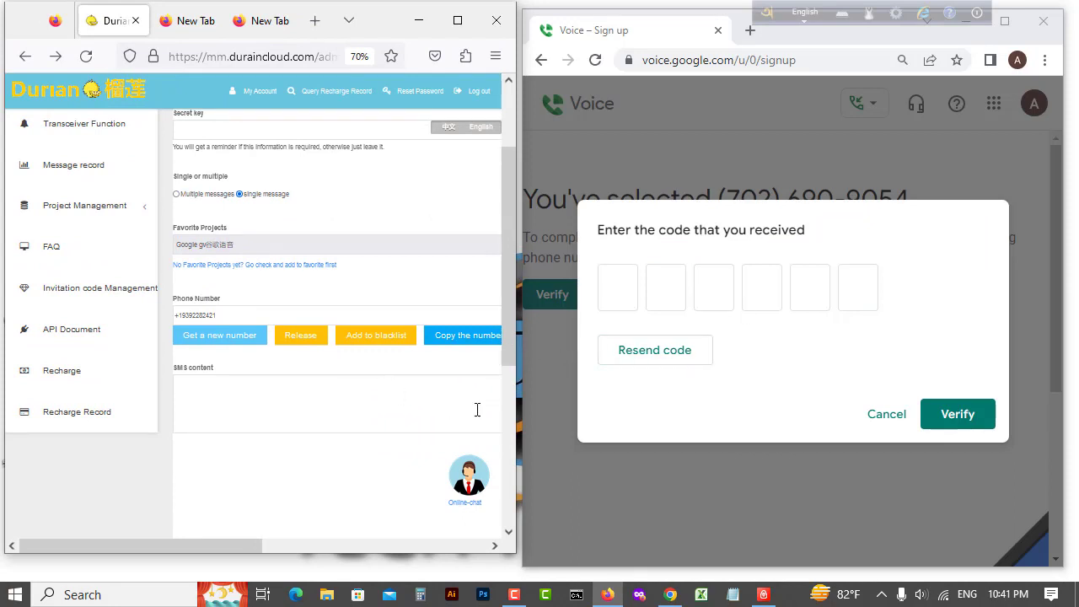
- Resend the Google Voice verification code, and add the current Durian number to the blacklist
left_click(681, 360)
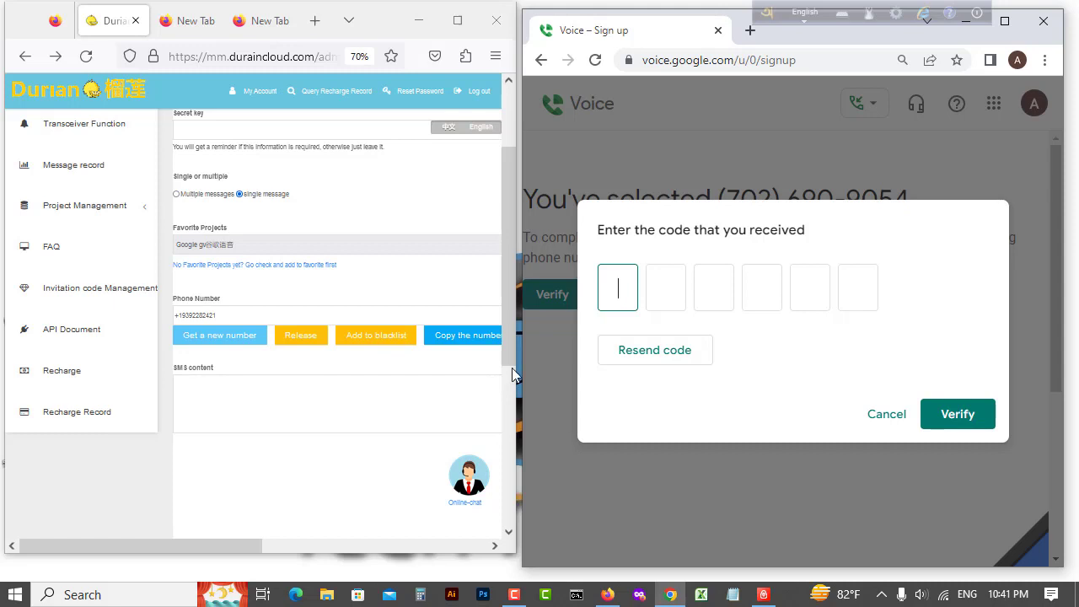
left_click(398, 348)
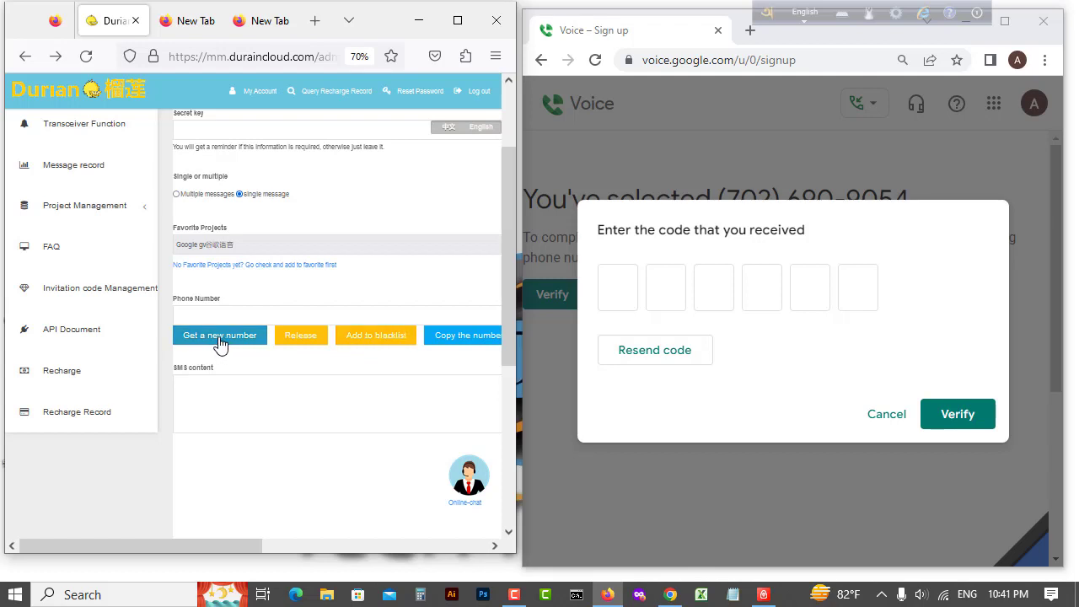
- Cancel the code entry, reopen Google Voice's number-link dialog, and request a new number in Durian
left_click(902, 421)
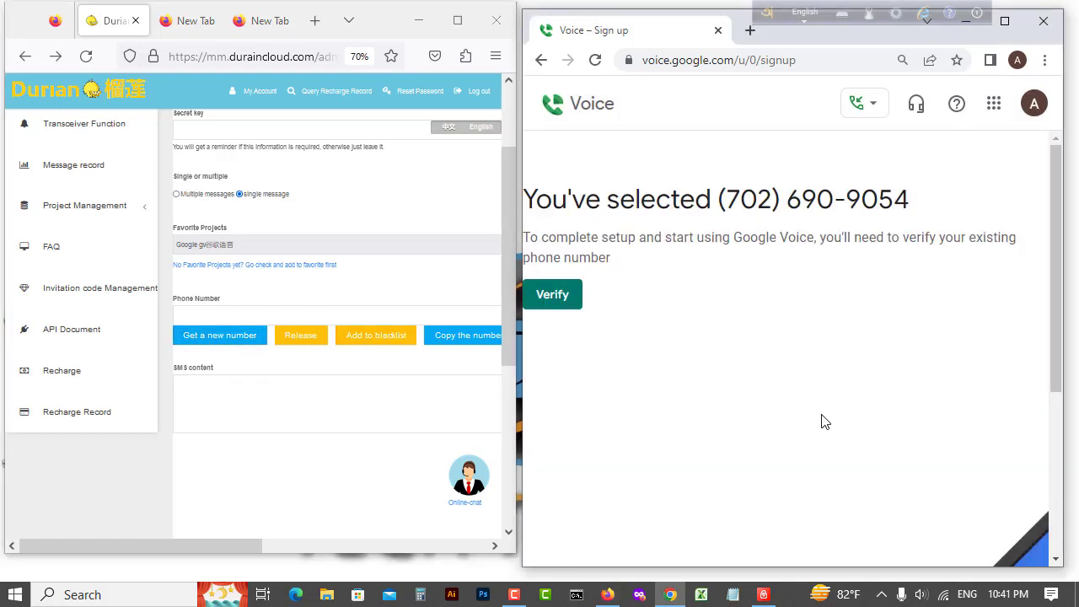
left_click(566, 289)
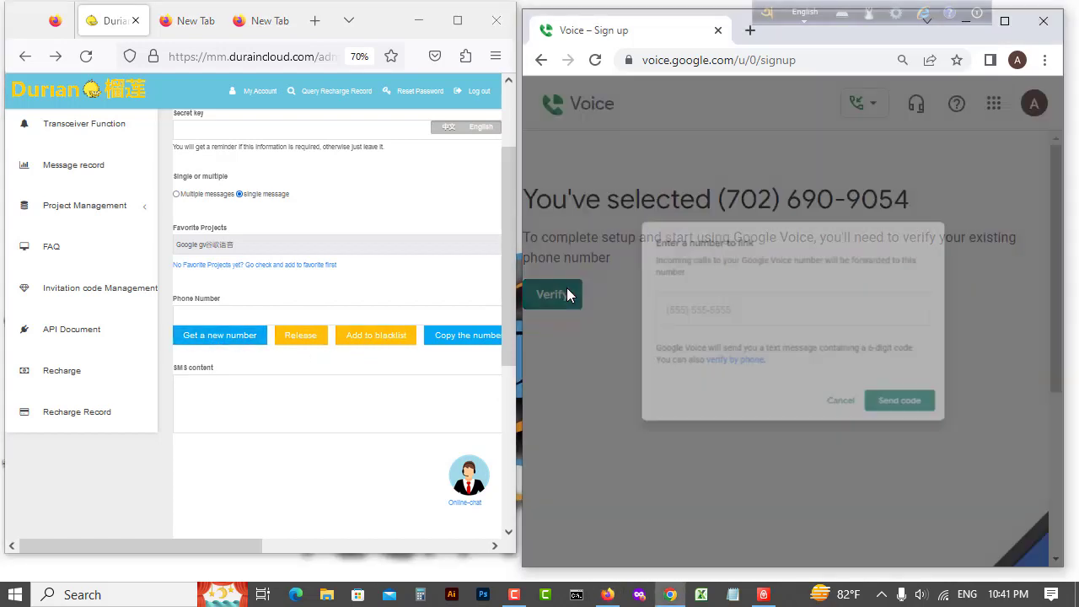
left_click(219, 338)
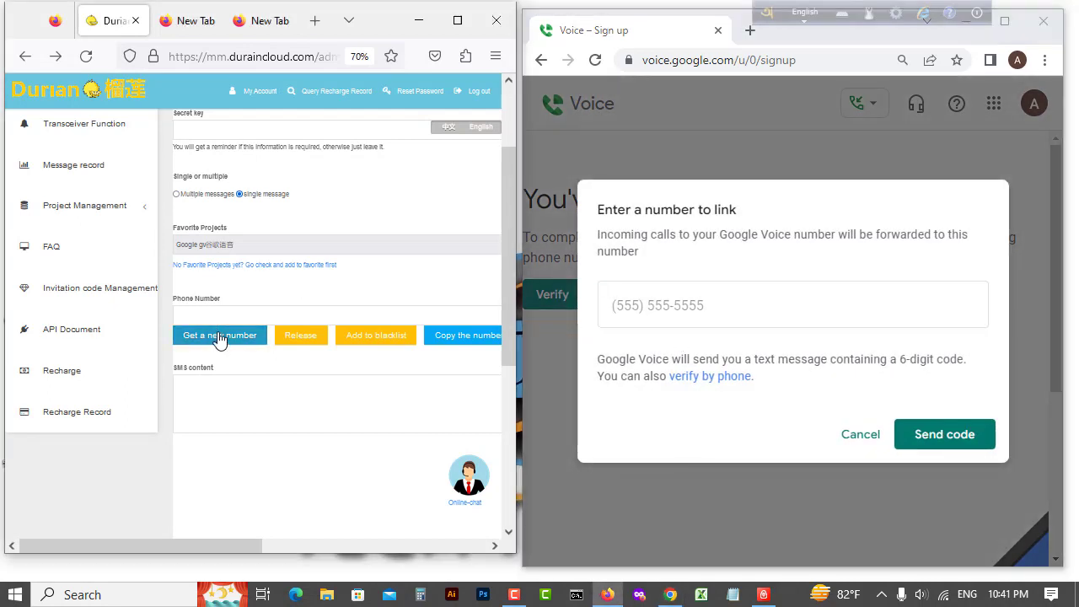